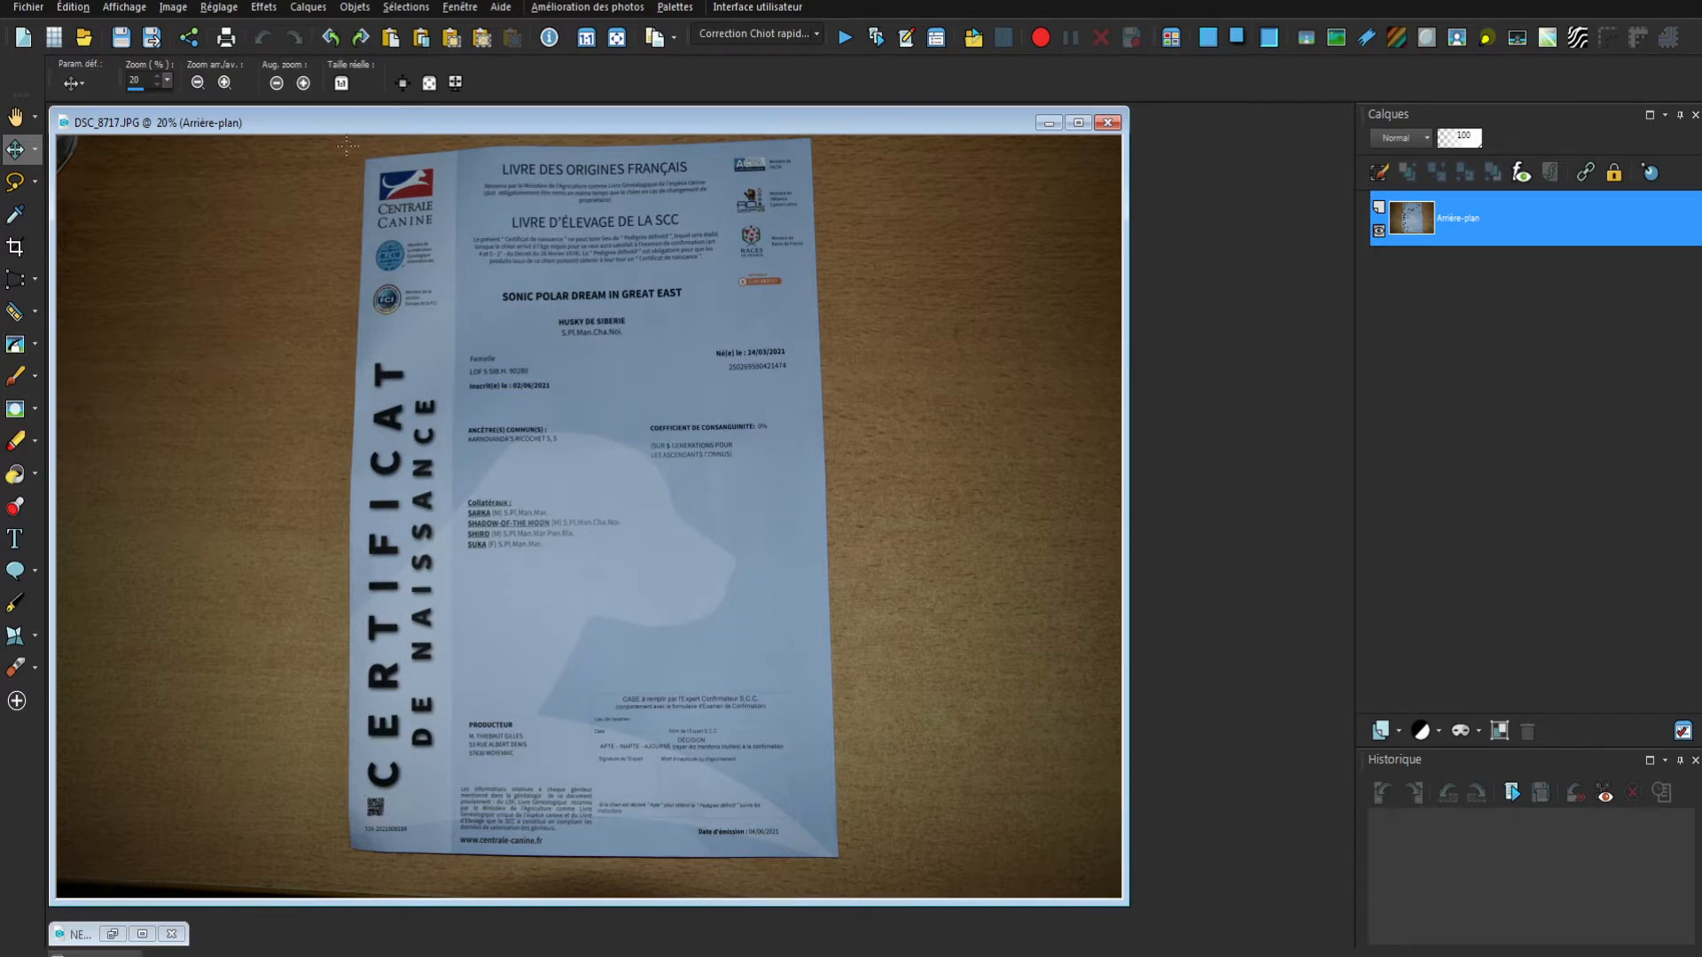
- Correct the certificate photo's perspective by fitting the four correction points to the certificate's corners and applying it
click(15, 279)
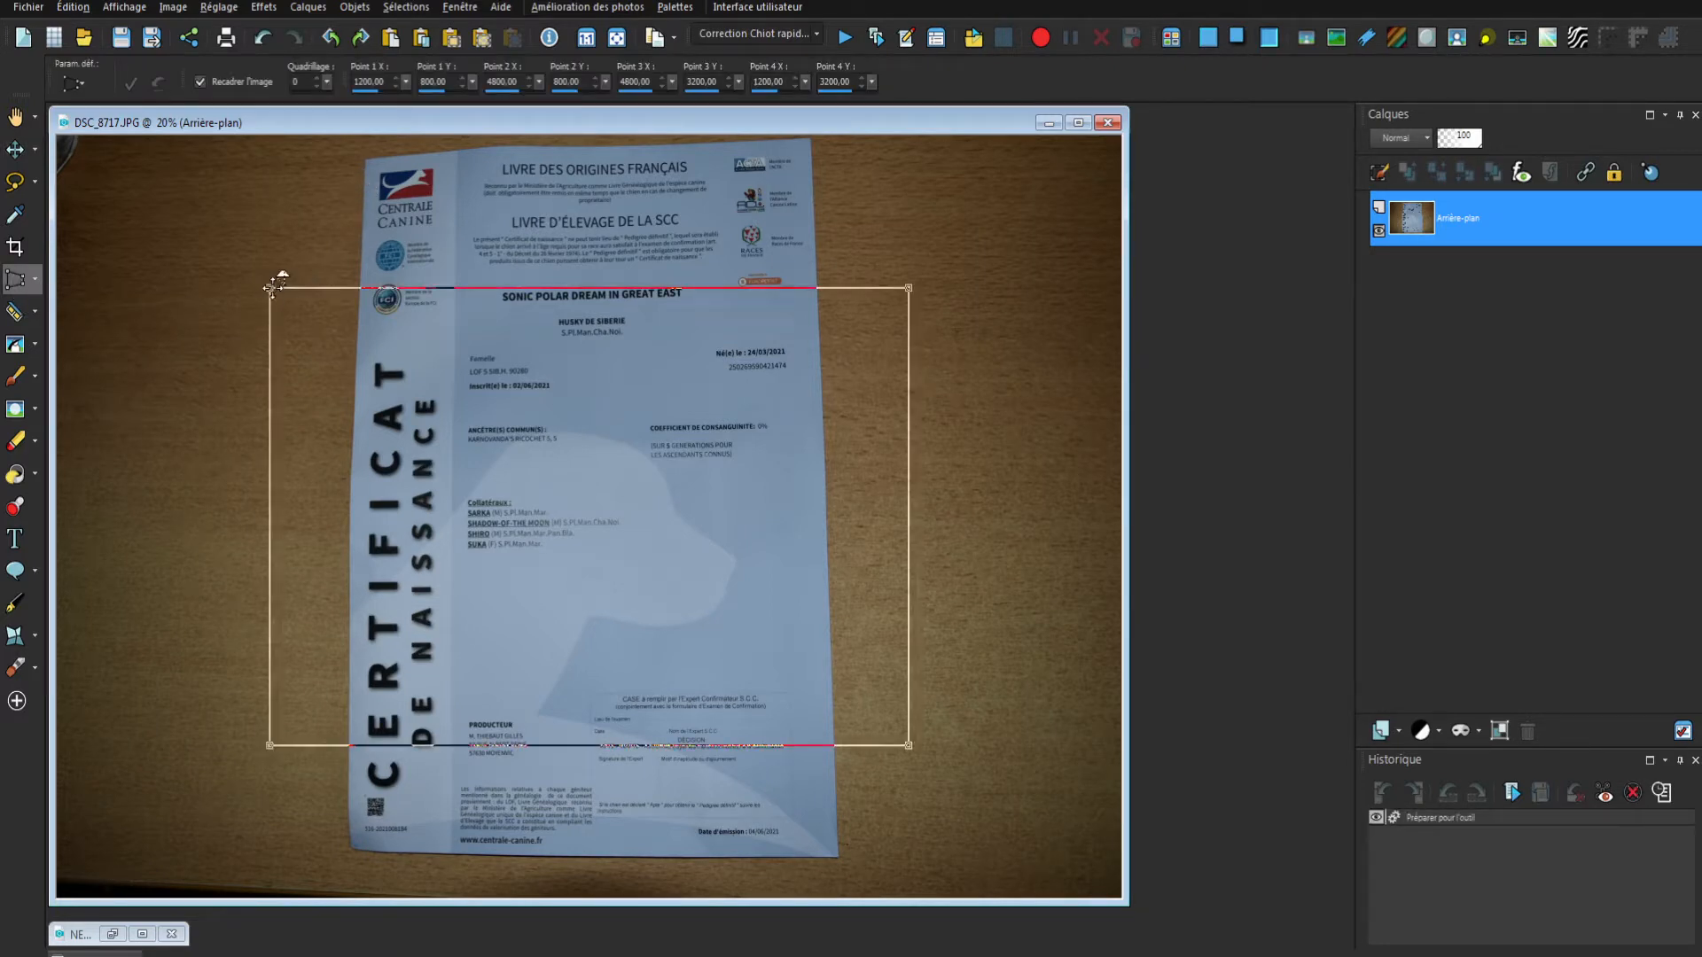
drag(273, 285, 366, 160)
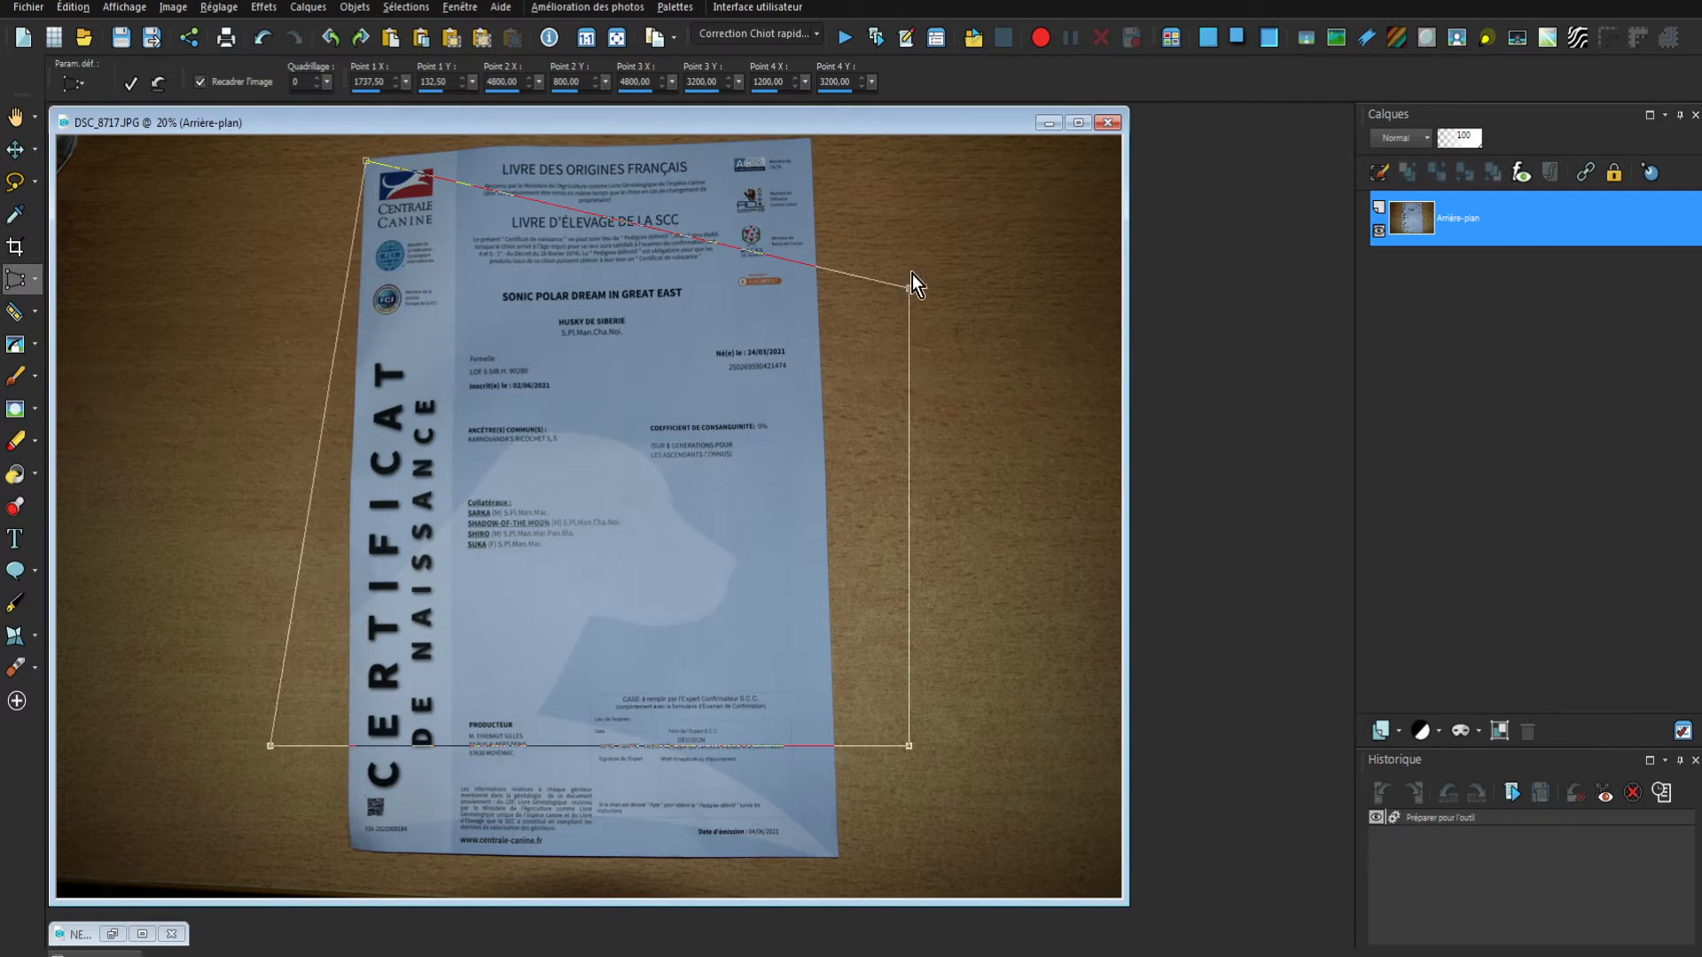
drag(912, 283, 809, 139)
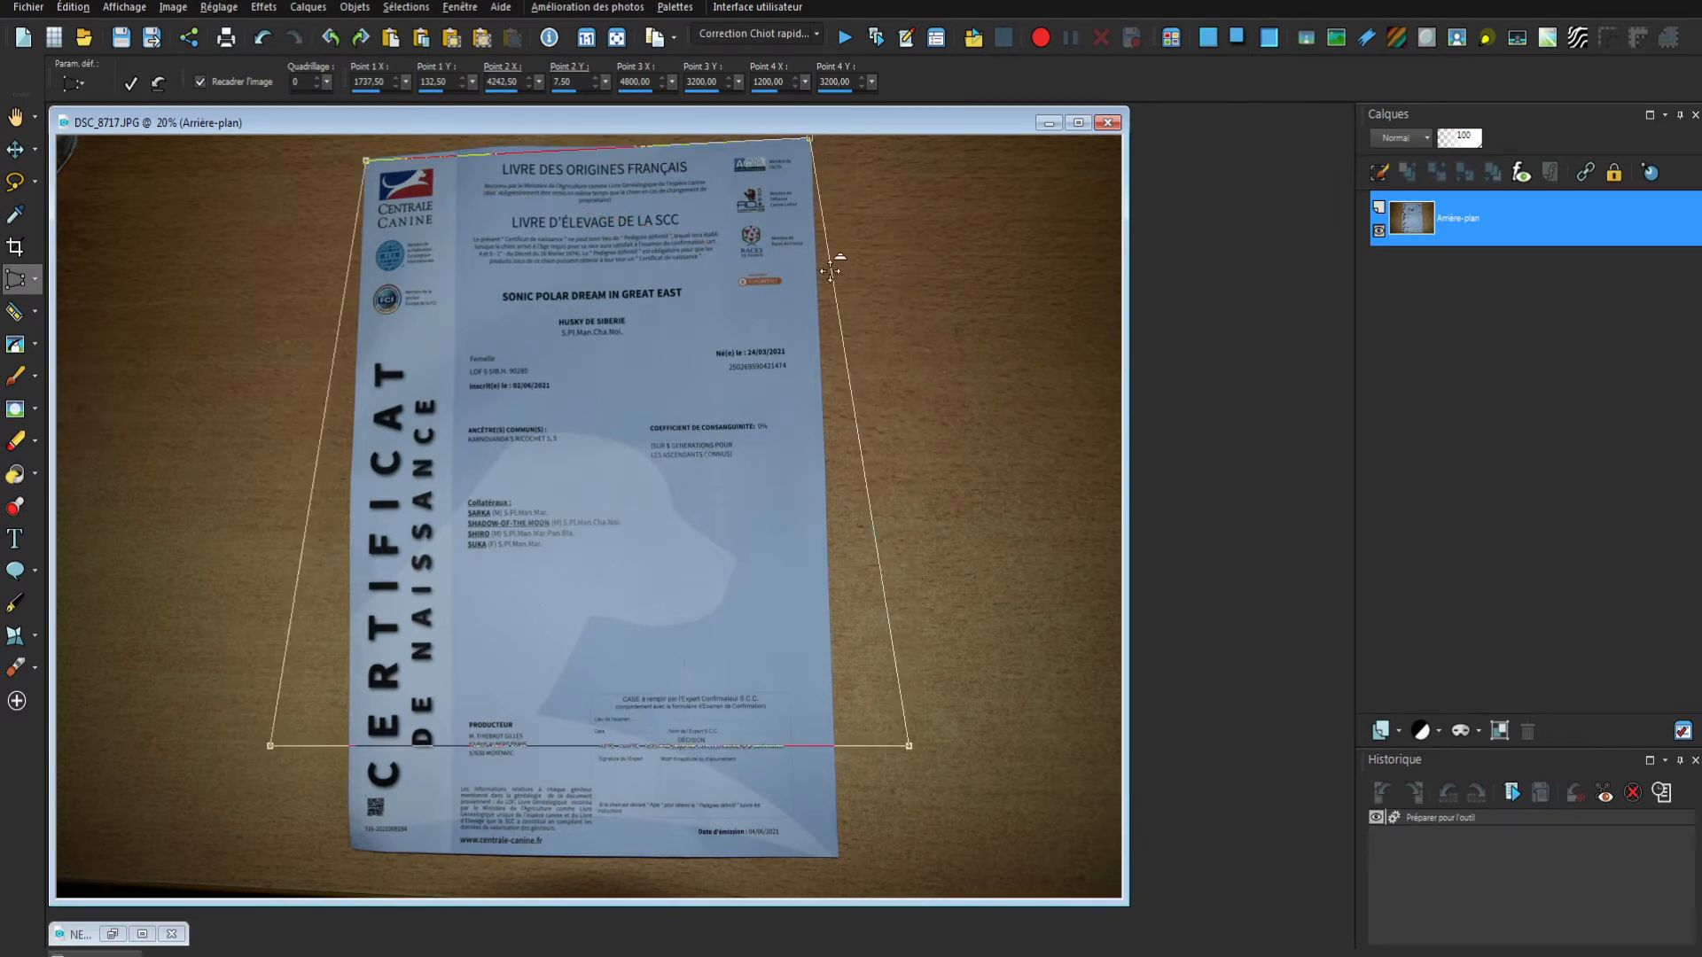
drag(910, 743, 838, 855)
drag(270, 746, 346, 851)
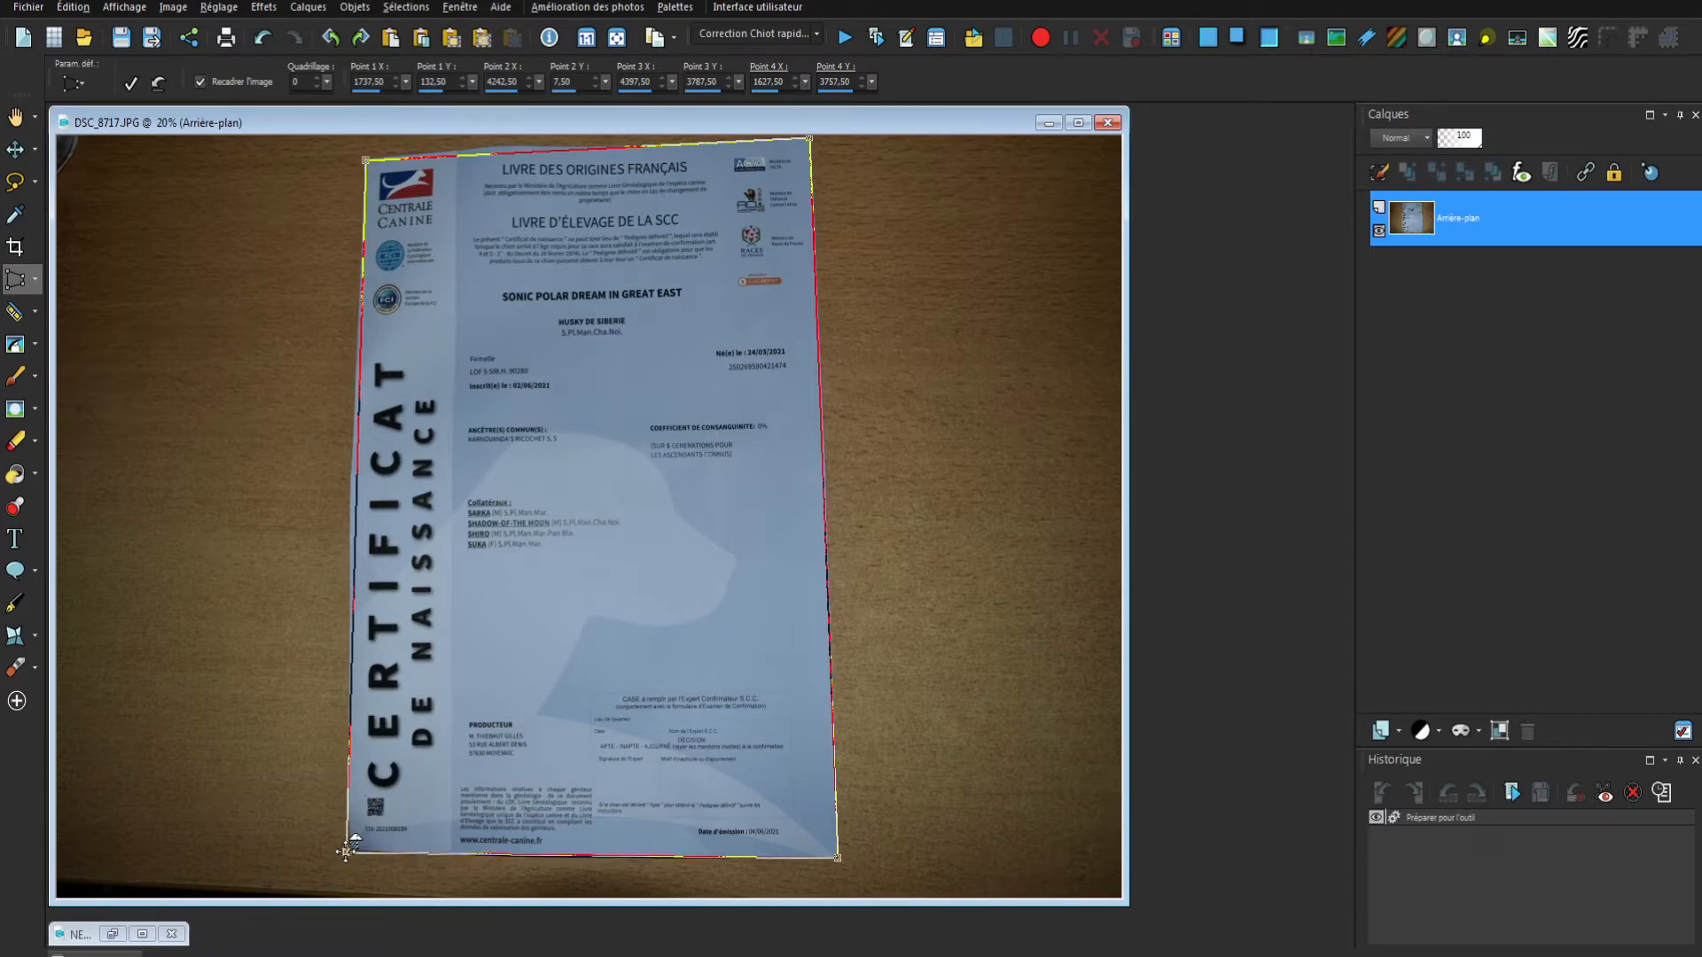
drag(346, 851, 349, 848)
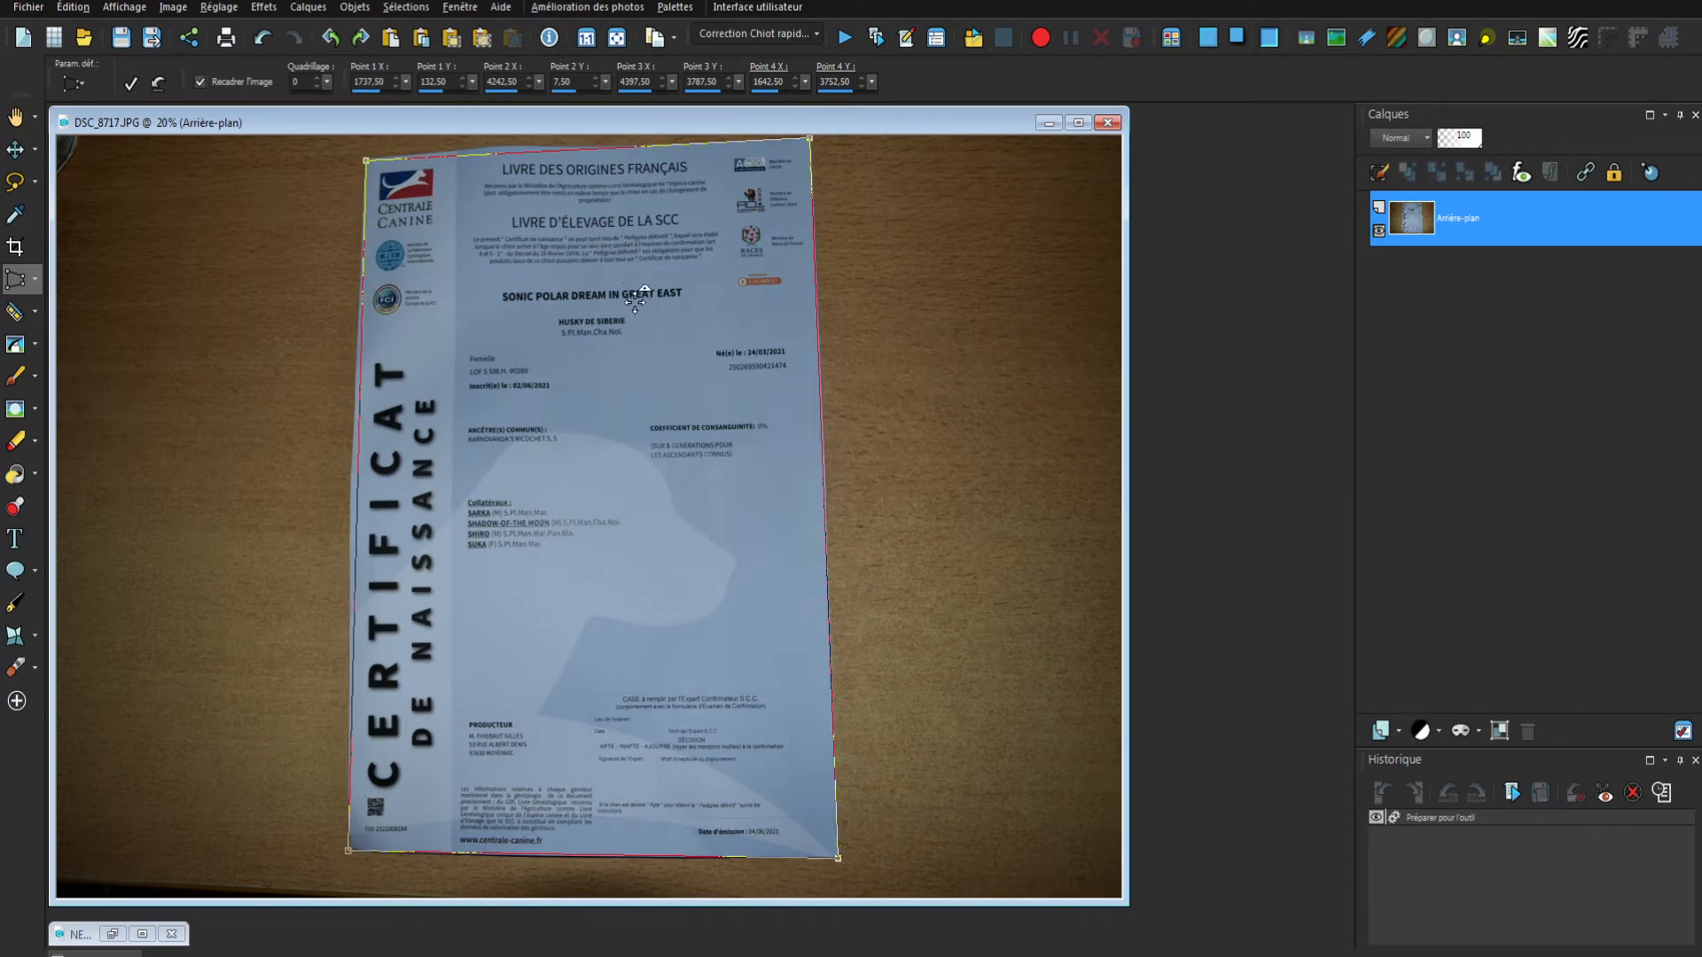
click(129, 83)
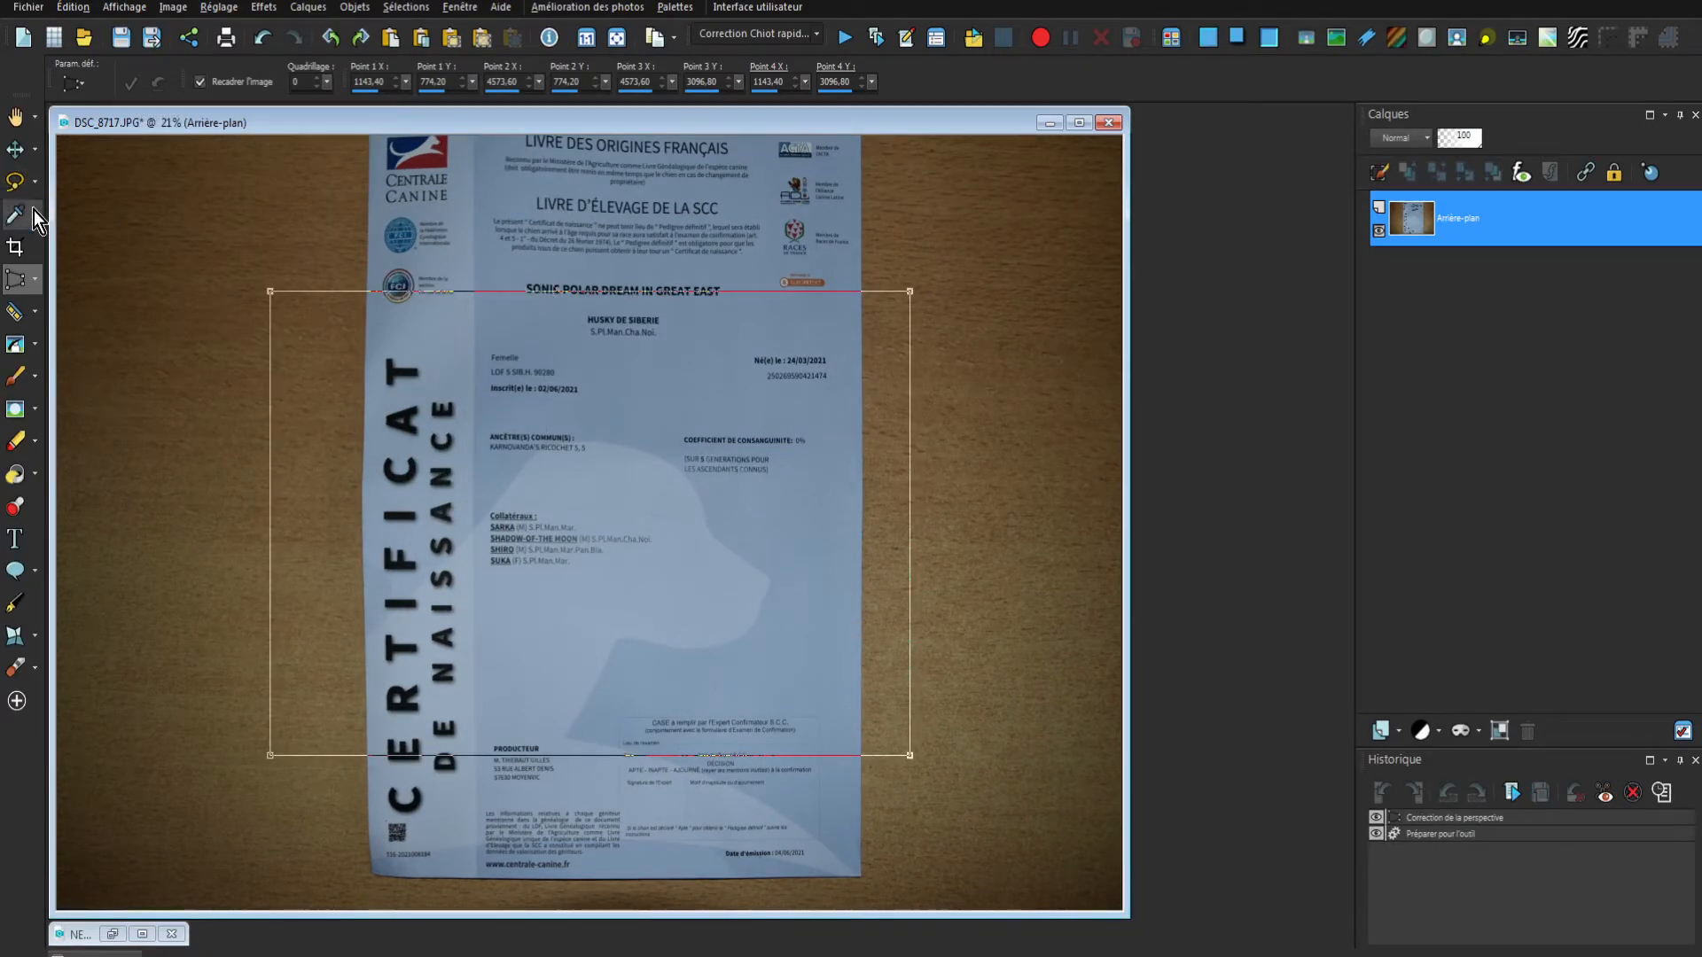
- Fit a free-form crop frame of about 2628 × 3671 pixels around the straightened certificate
click(15, 245)
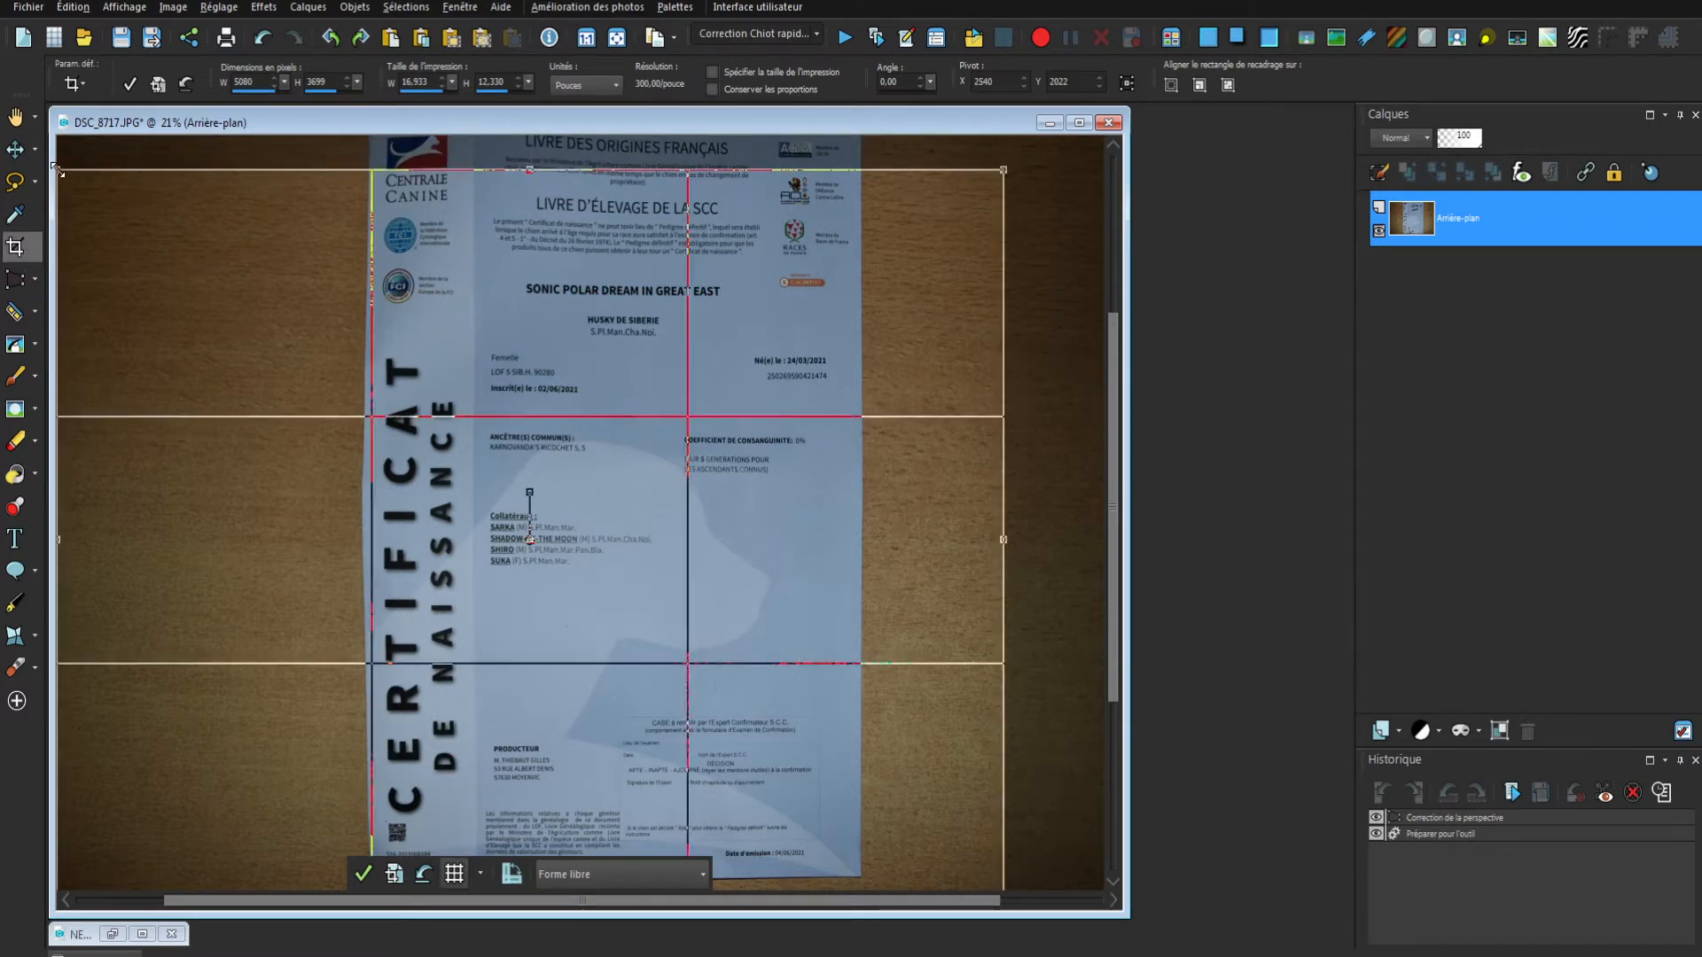
drag(190, 162, 374, 147)
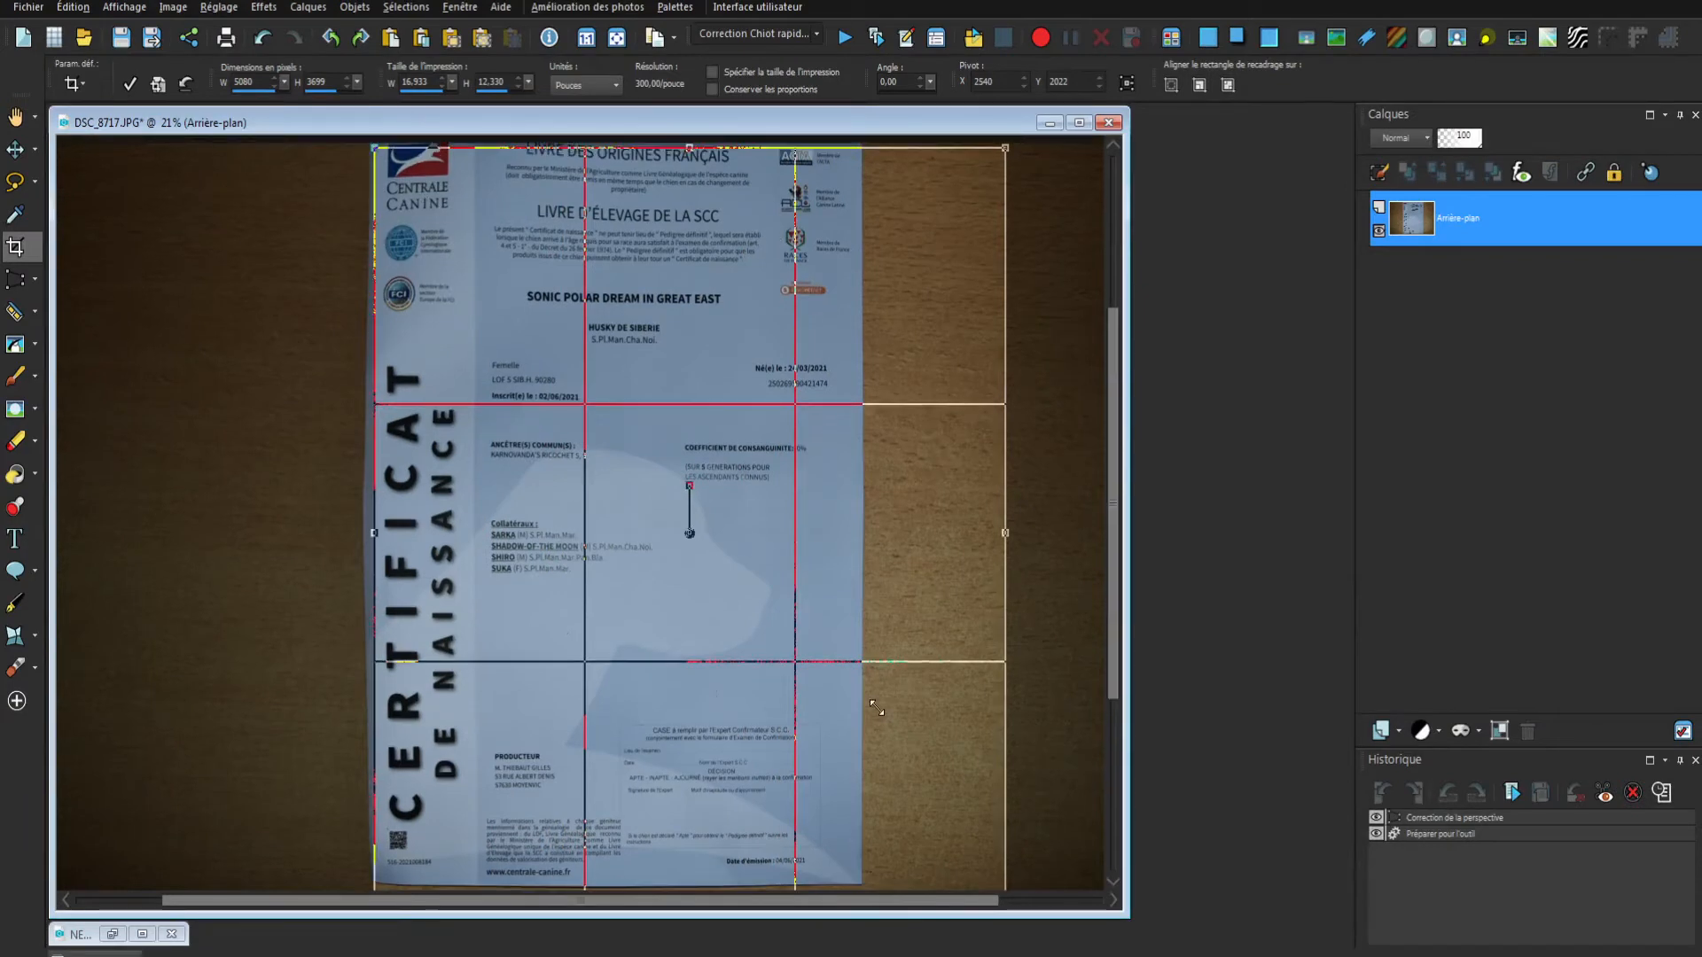
click(1007, 900)
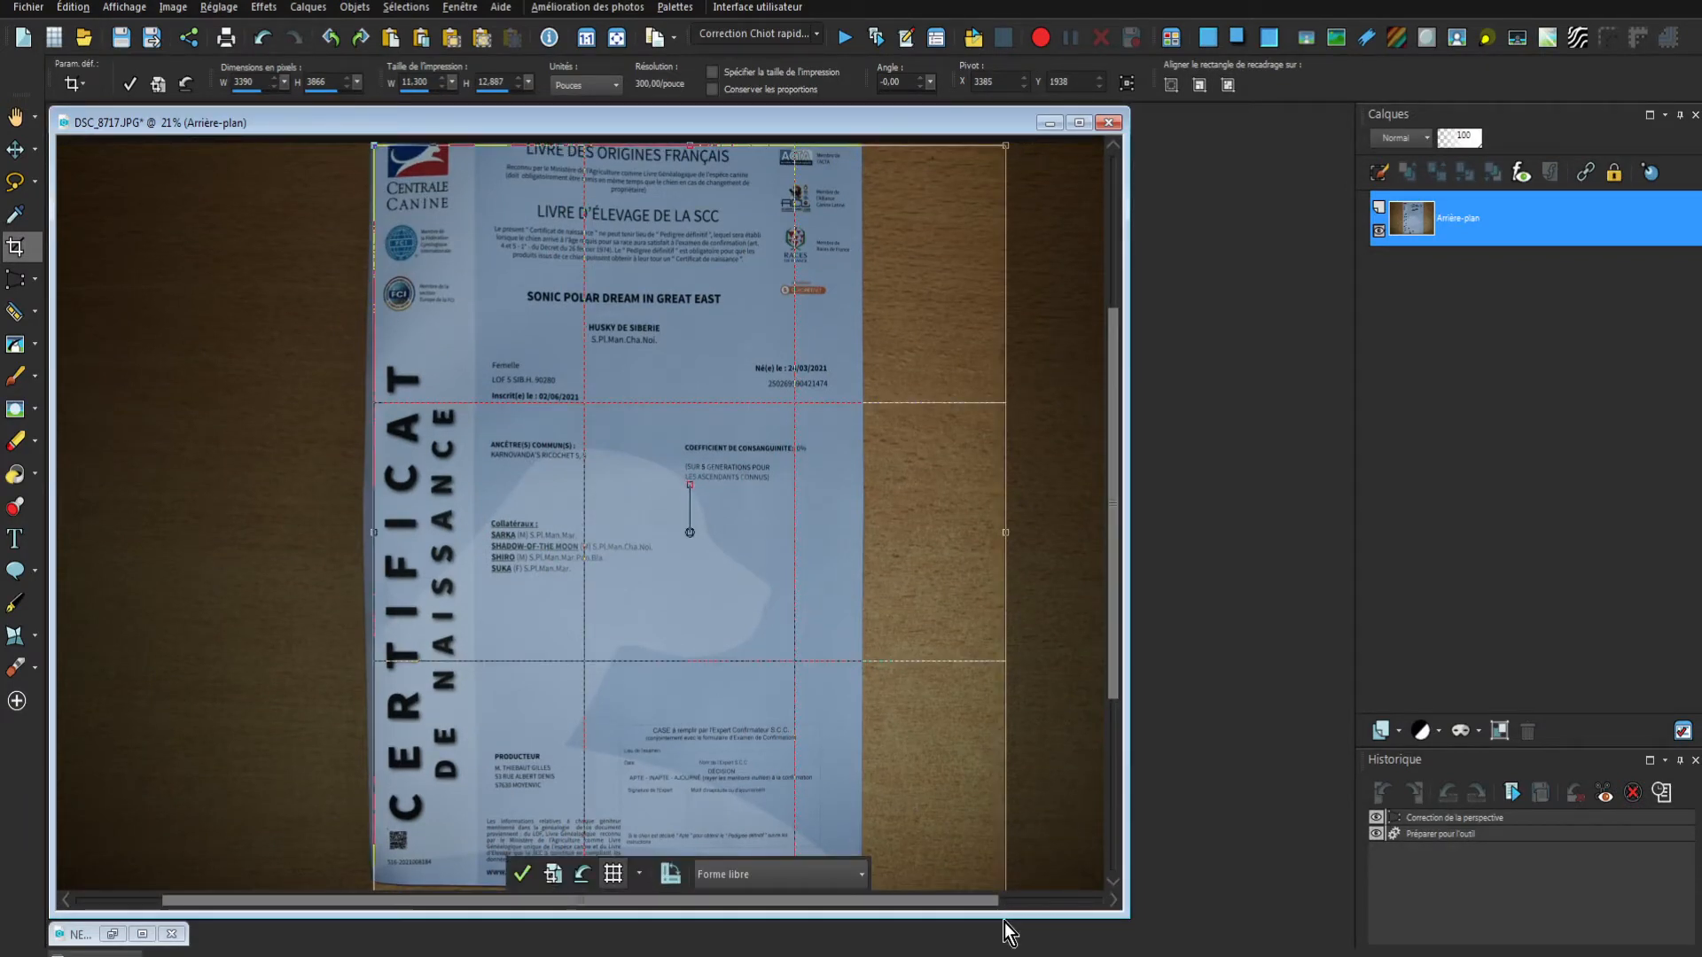
drag(1006, 915, 1007, 943)
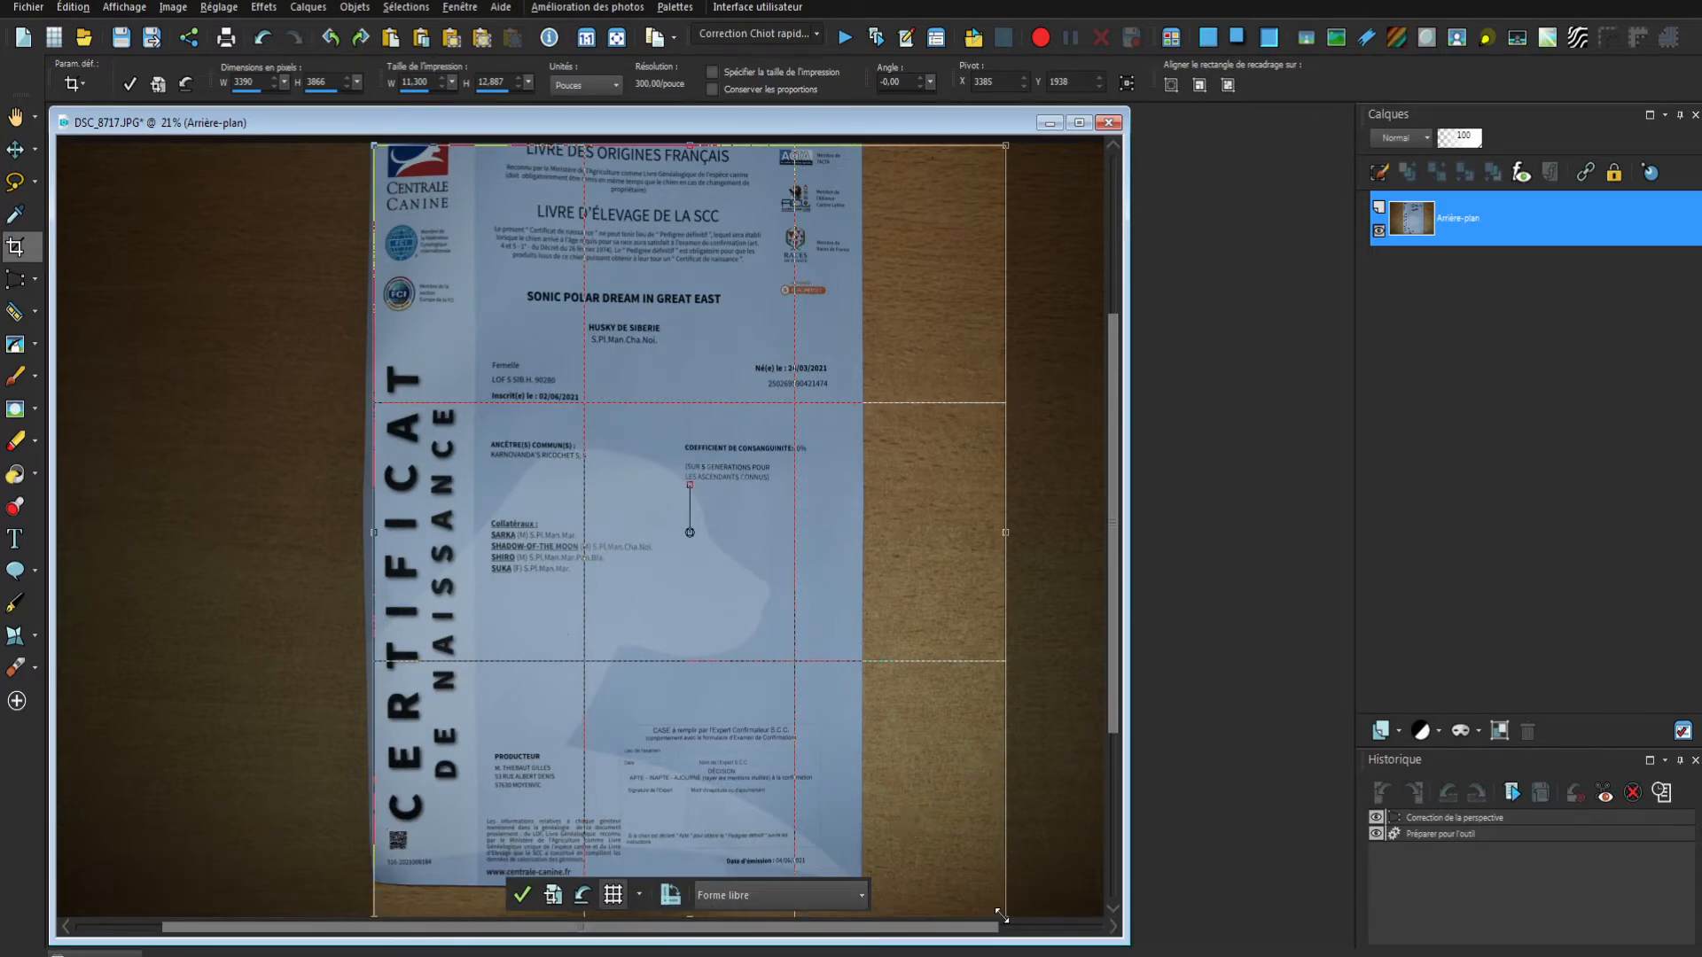
drag(1003, 916, 860, 881)
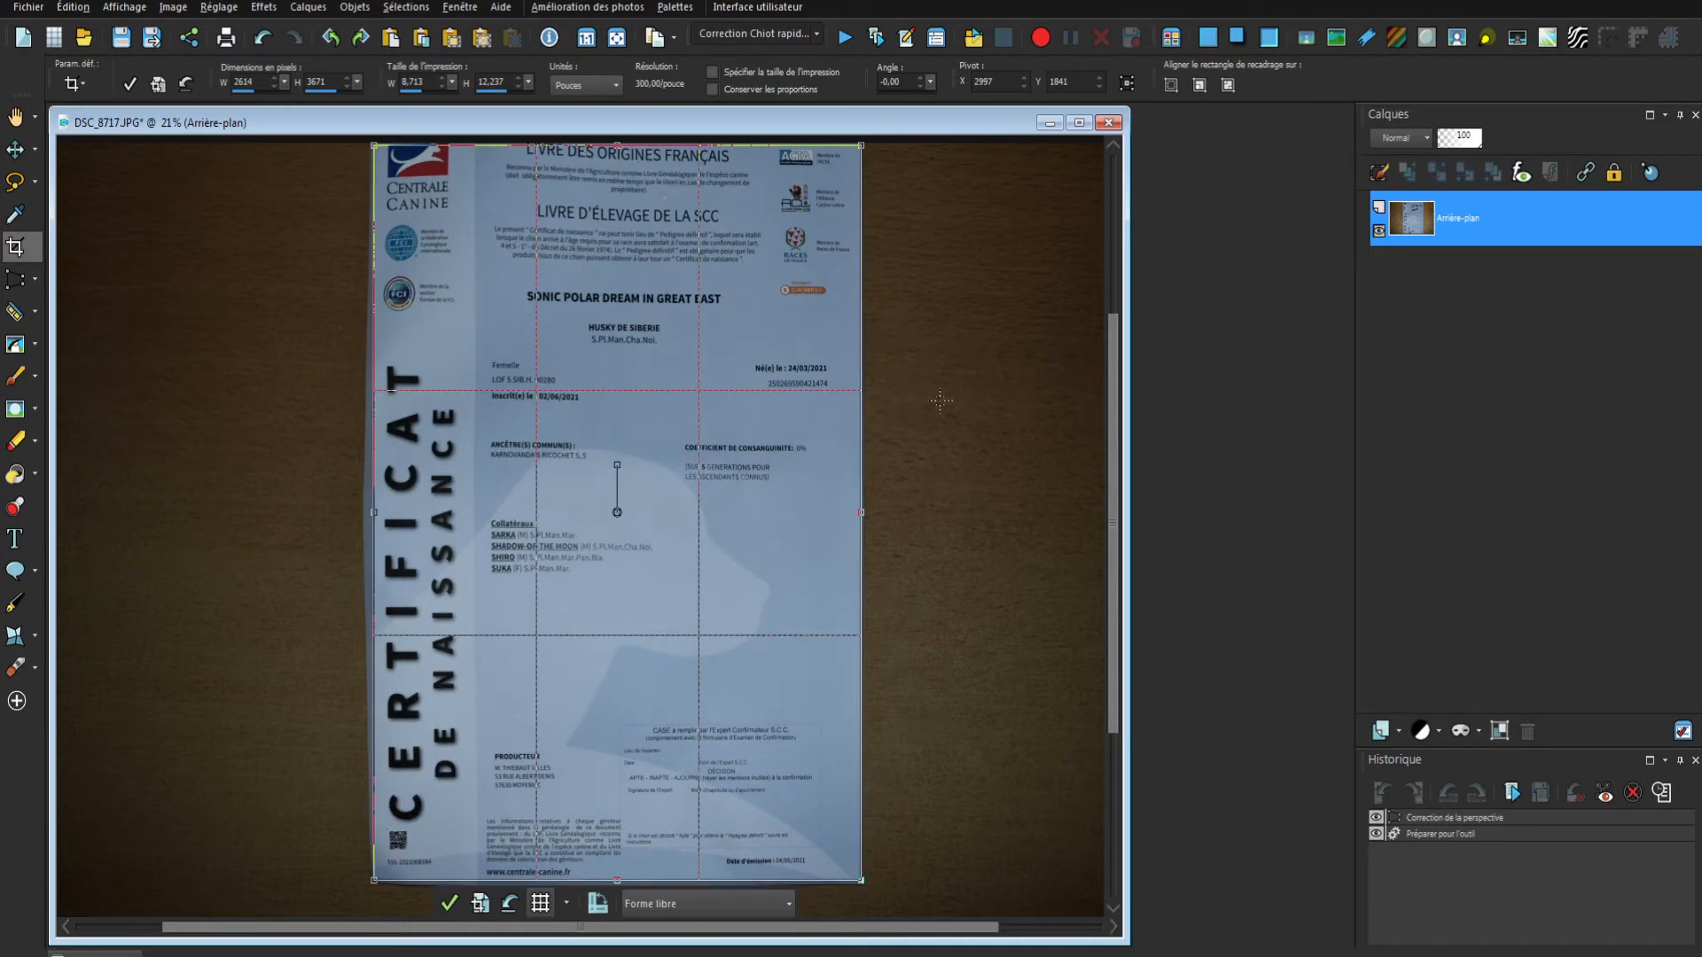
click(372, 511)
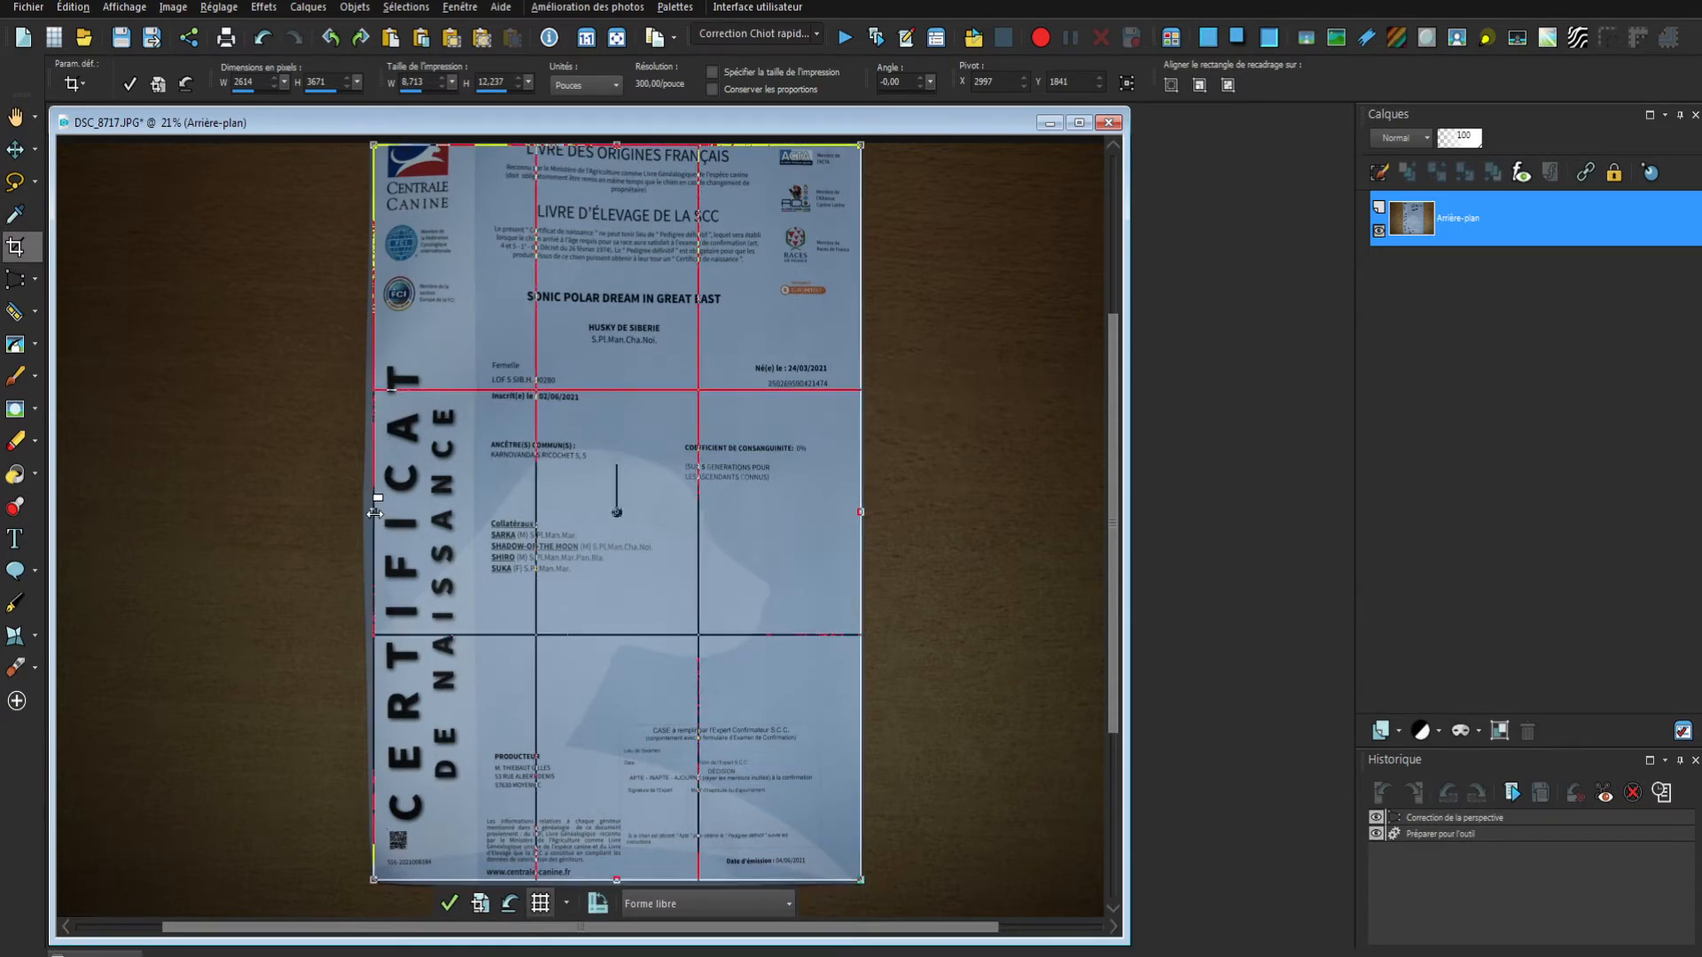
click(373, 512)
drag(371, 512, 368, 515)
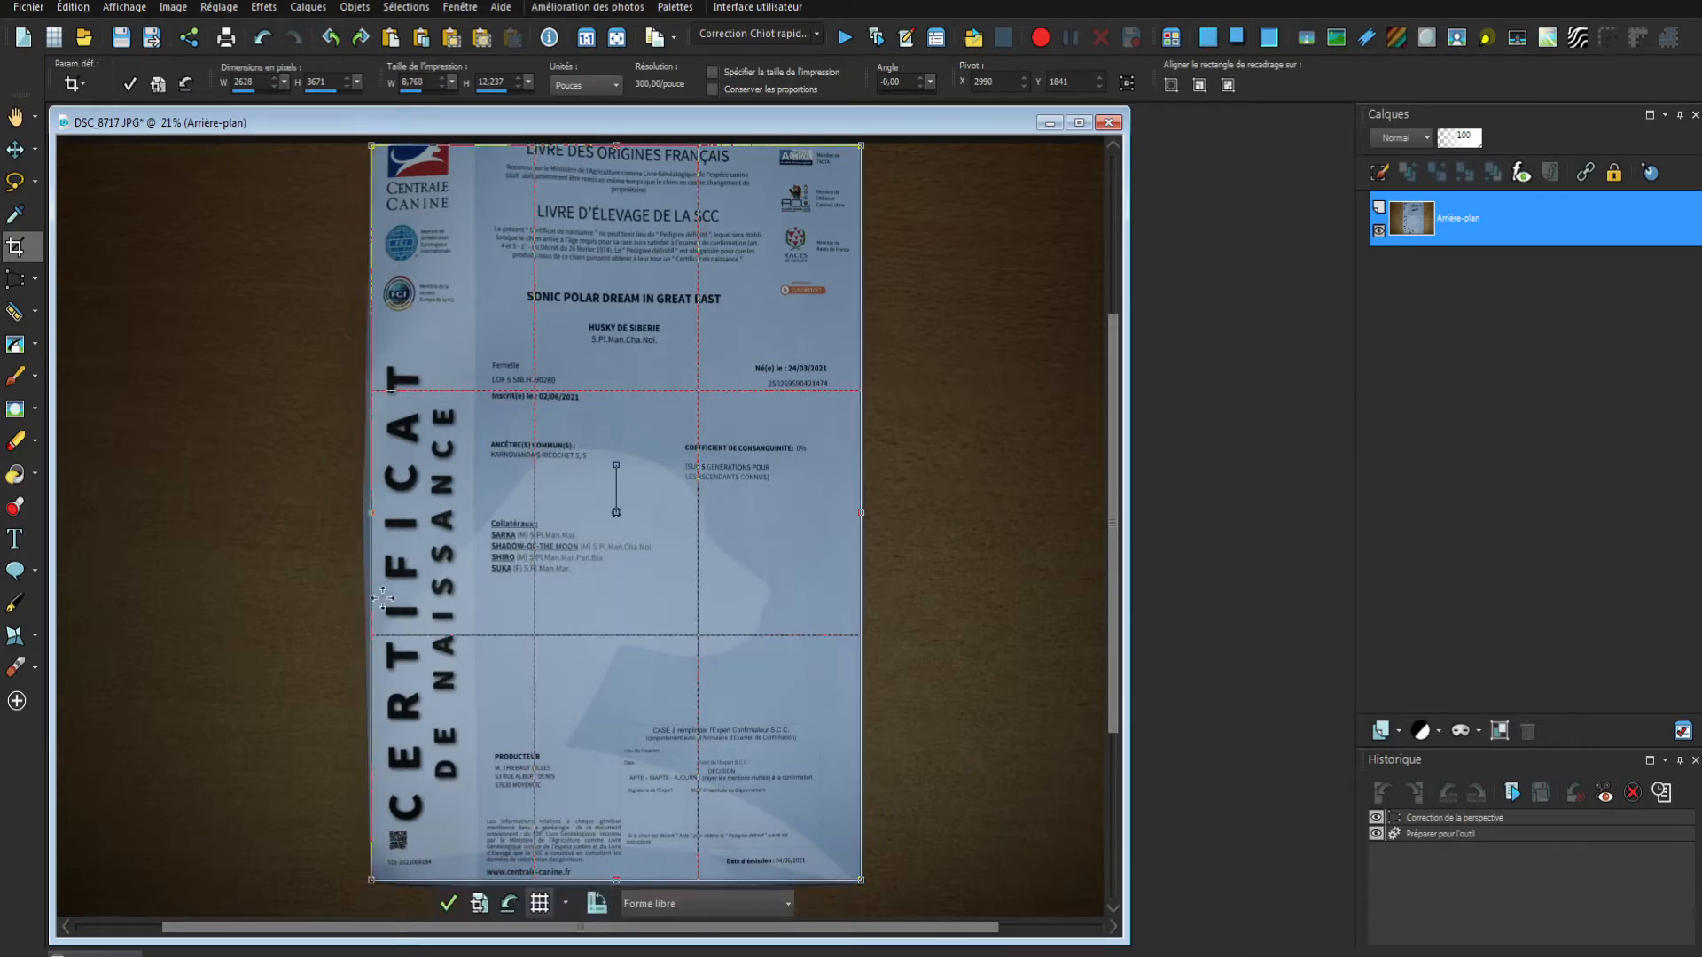
- Examine the crop frame's edges up close against the certificate's lower and upper corners
scroll(381, 900, up, 3)
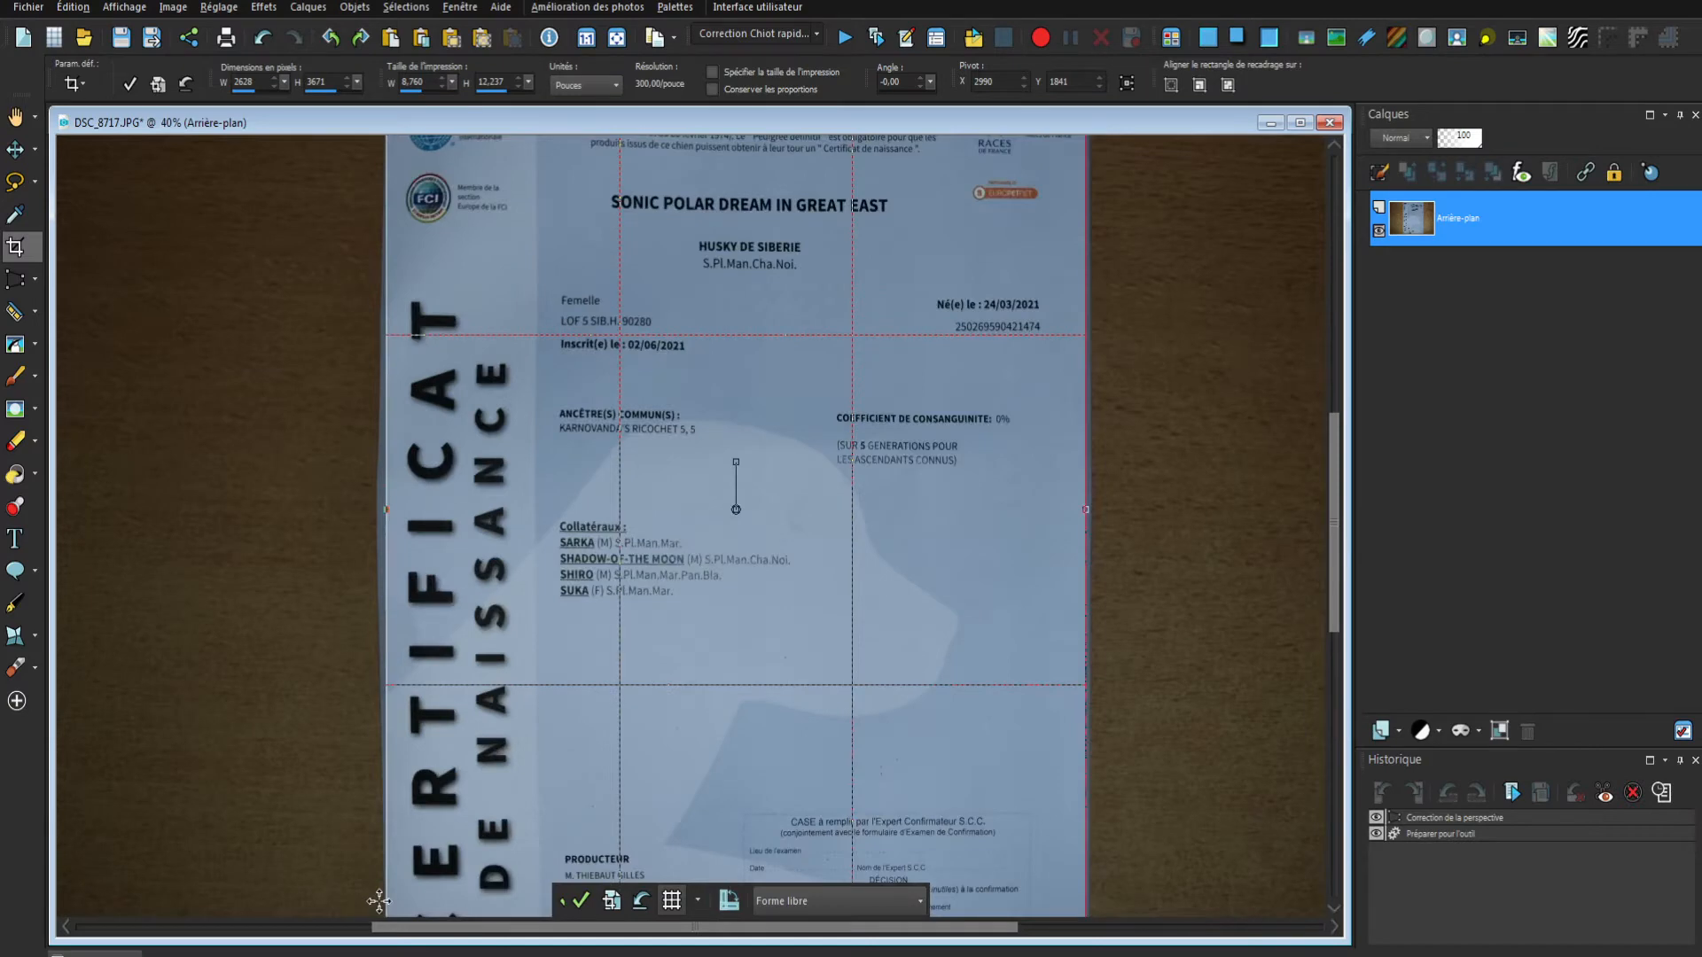
scroll(665, 851, up, 1)
click(1337, 885)
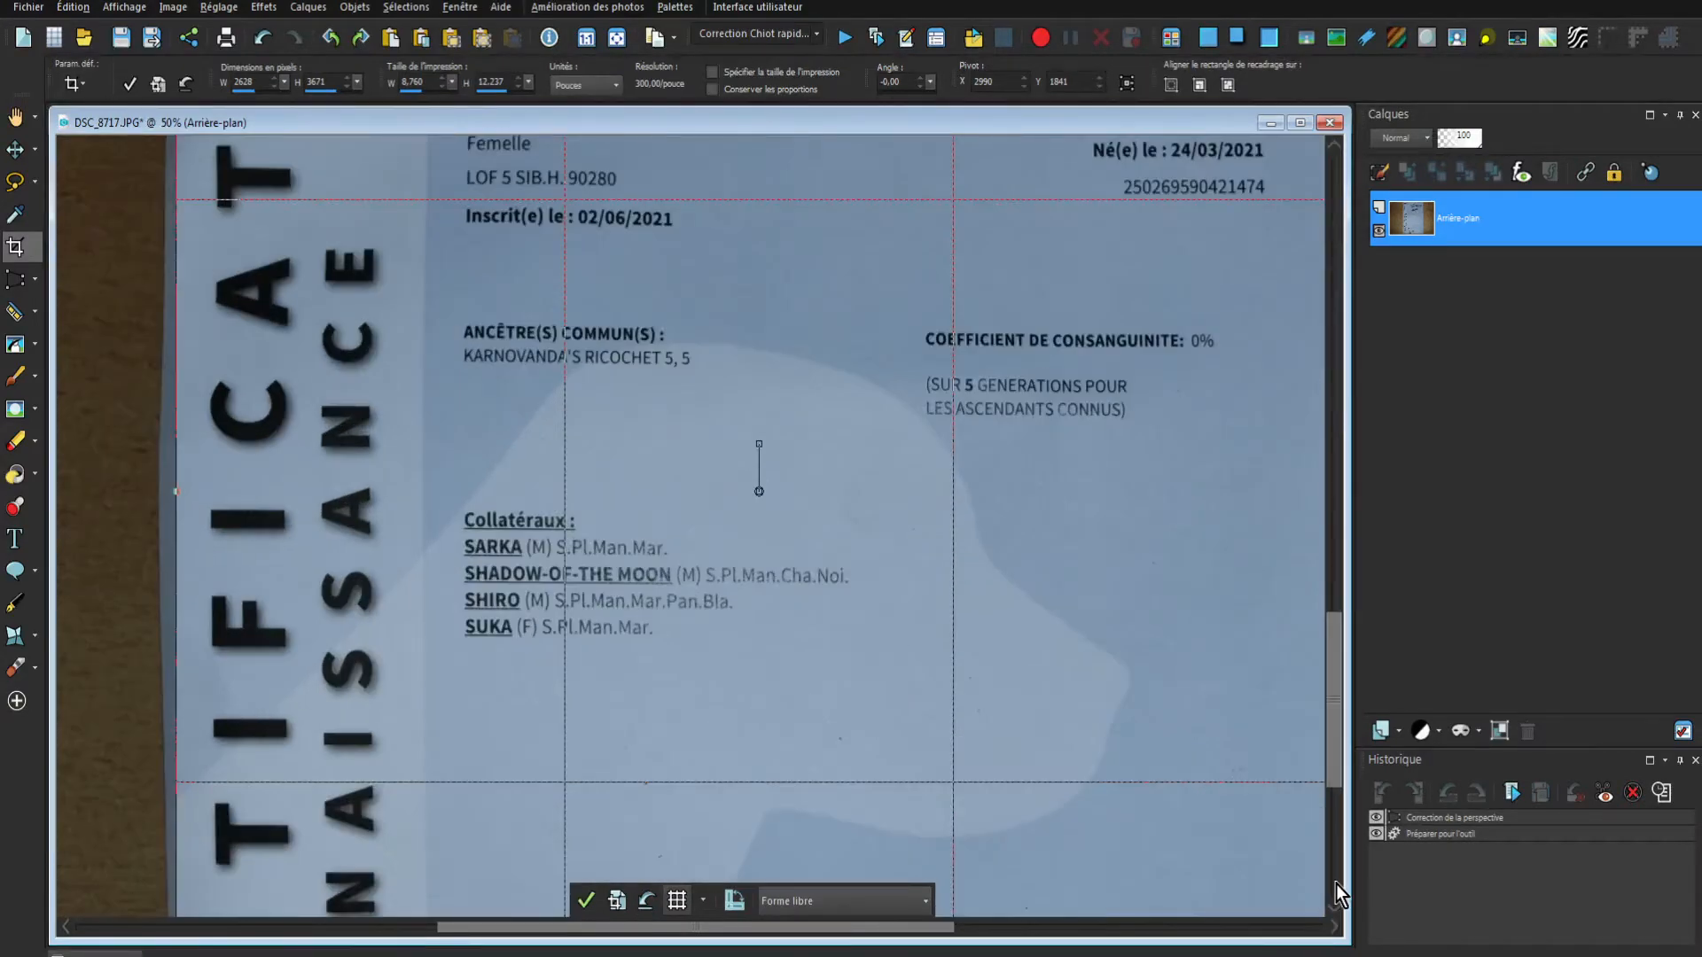
click(1335, 883)
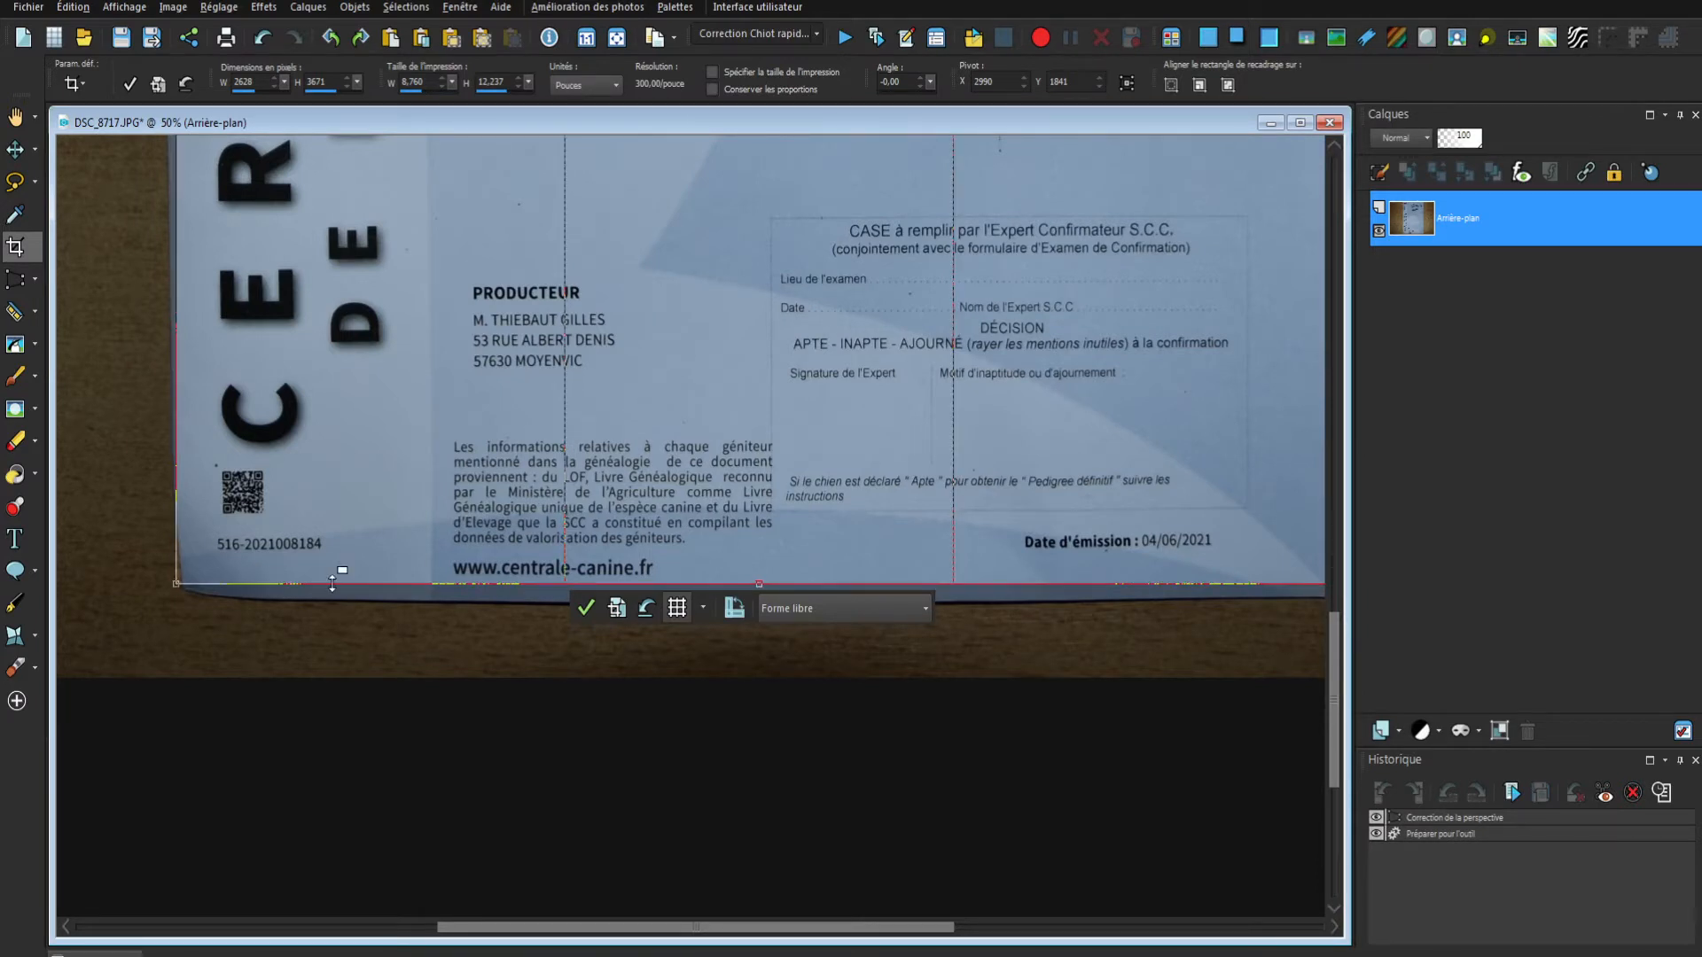
click(1099, 928)
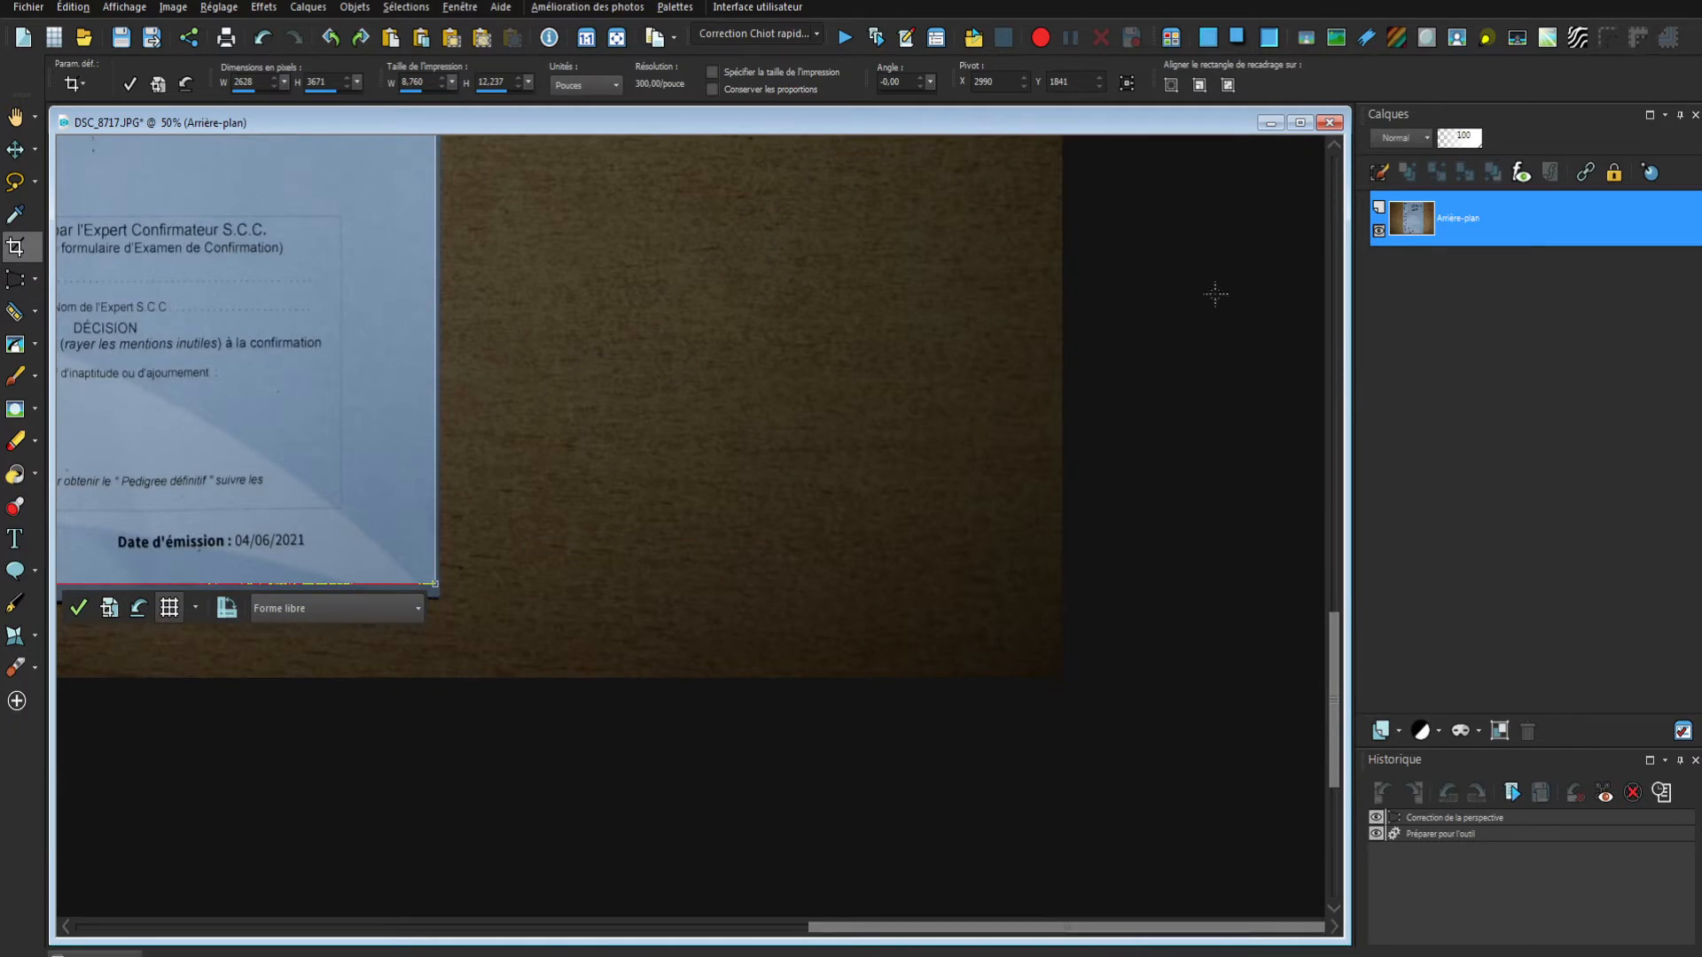
click(1337, 188)
click(1336, 188)
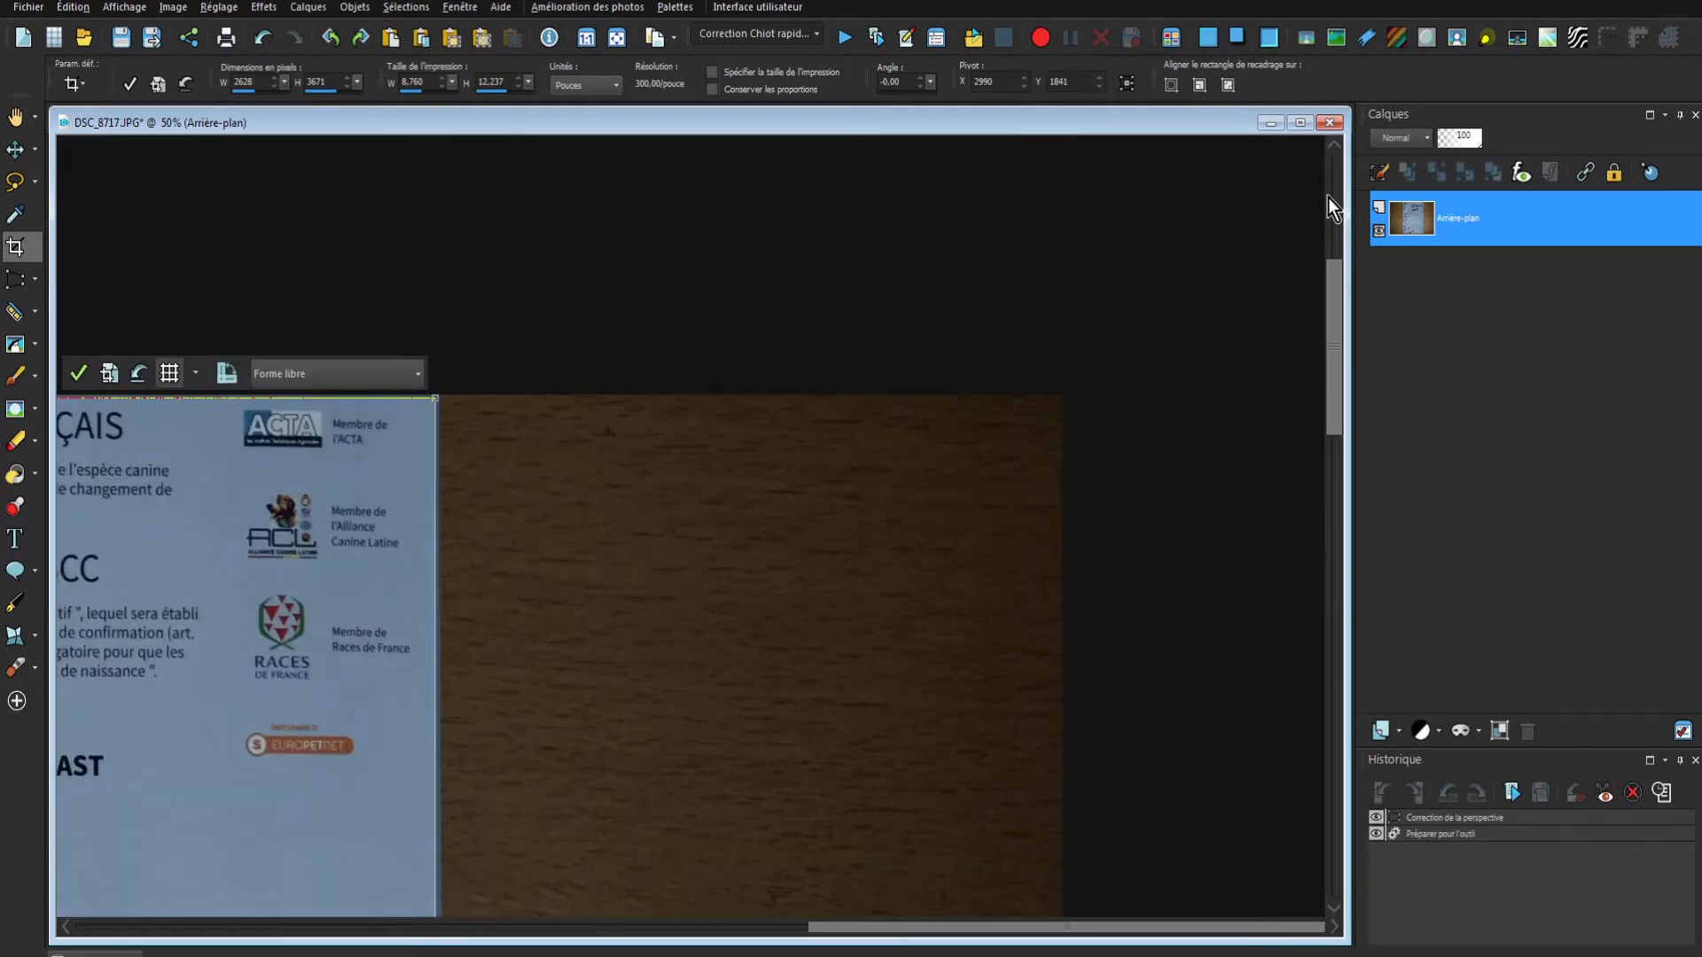
click(505, 928)
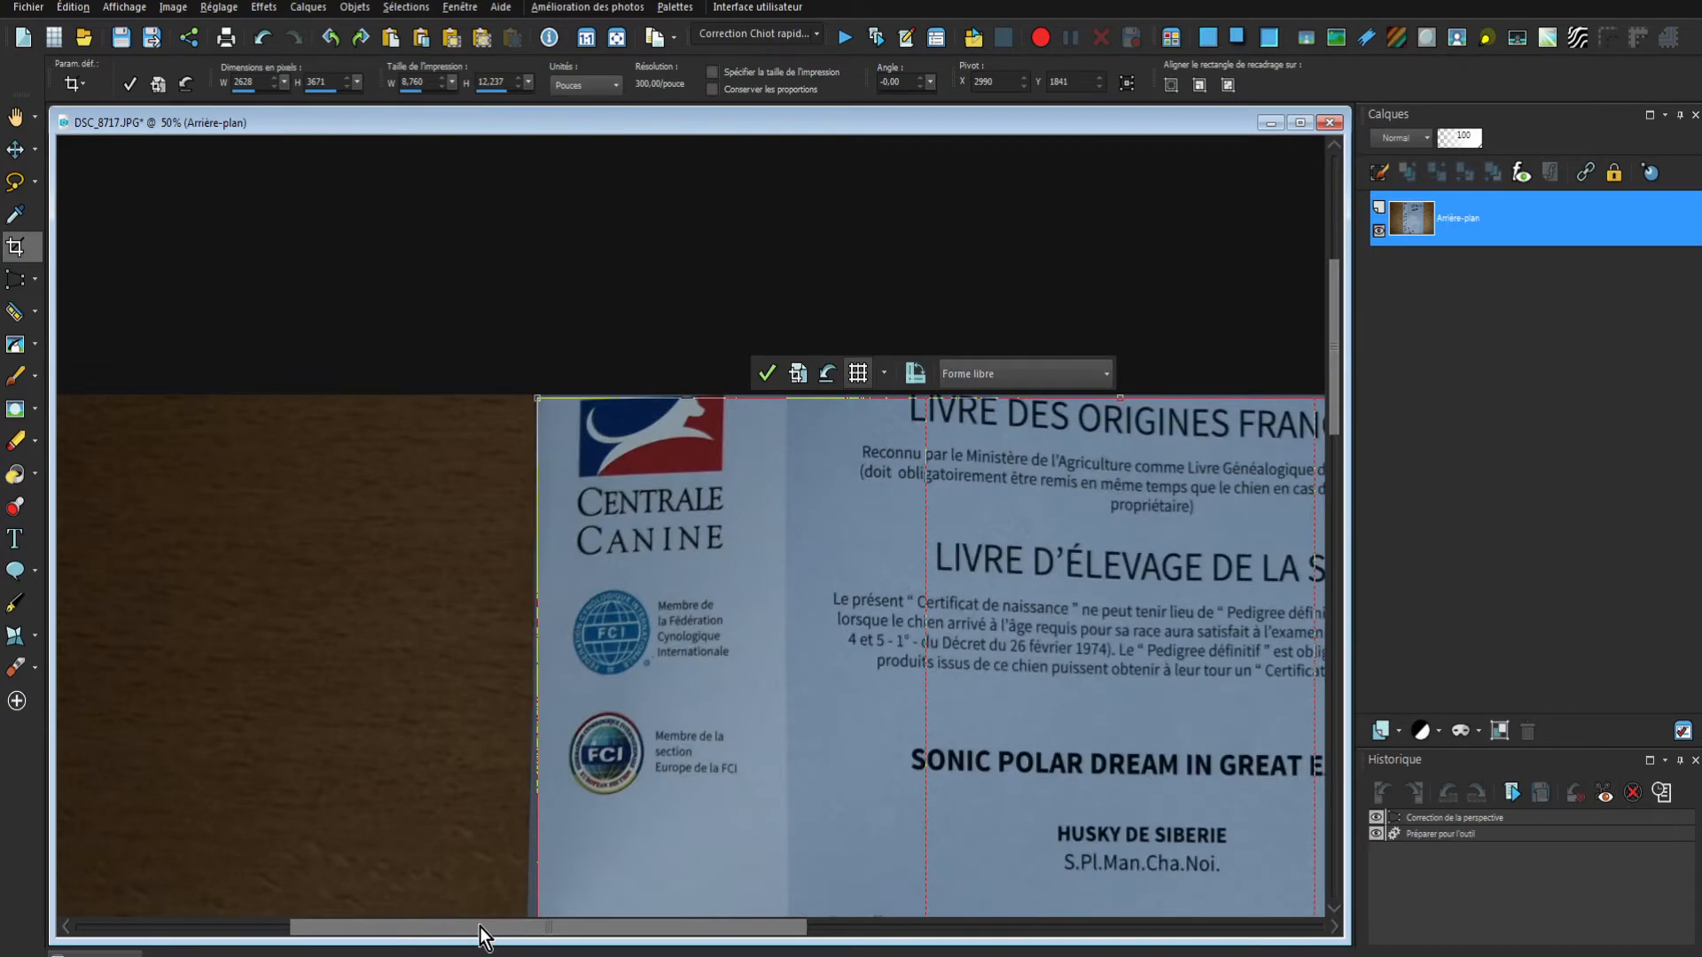
scroll(594, 526, down, 1)
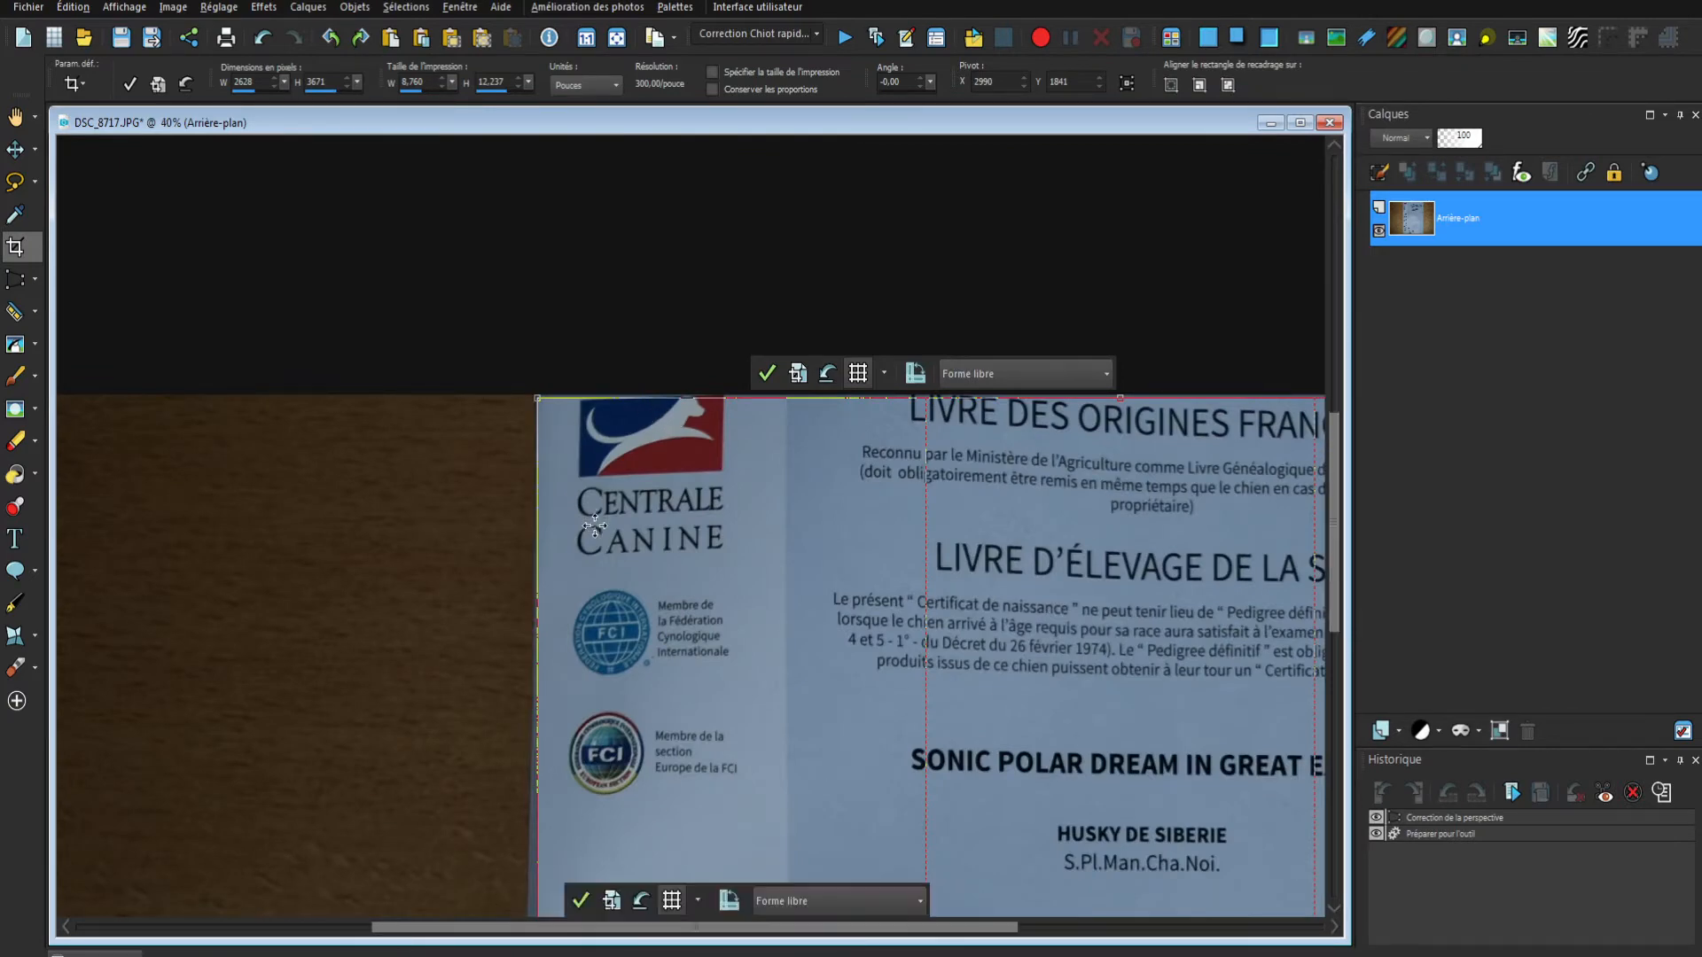
scroll(594, 526, down, 3)
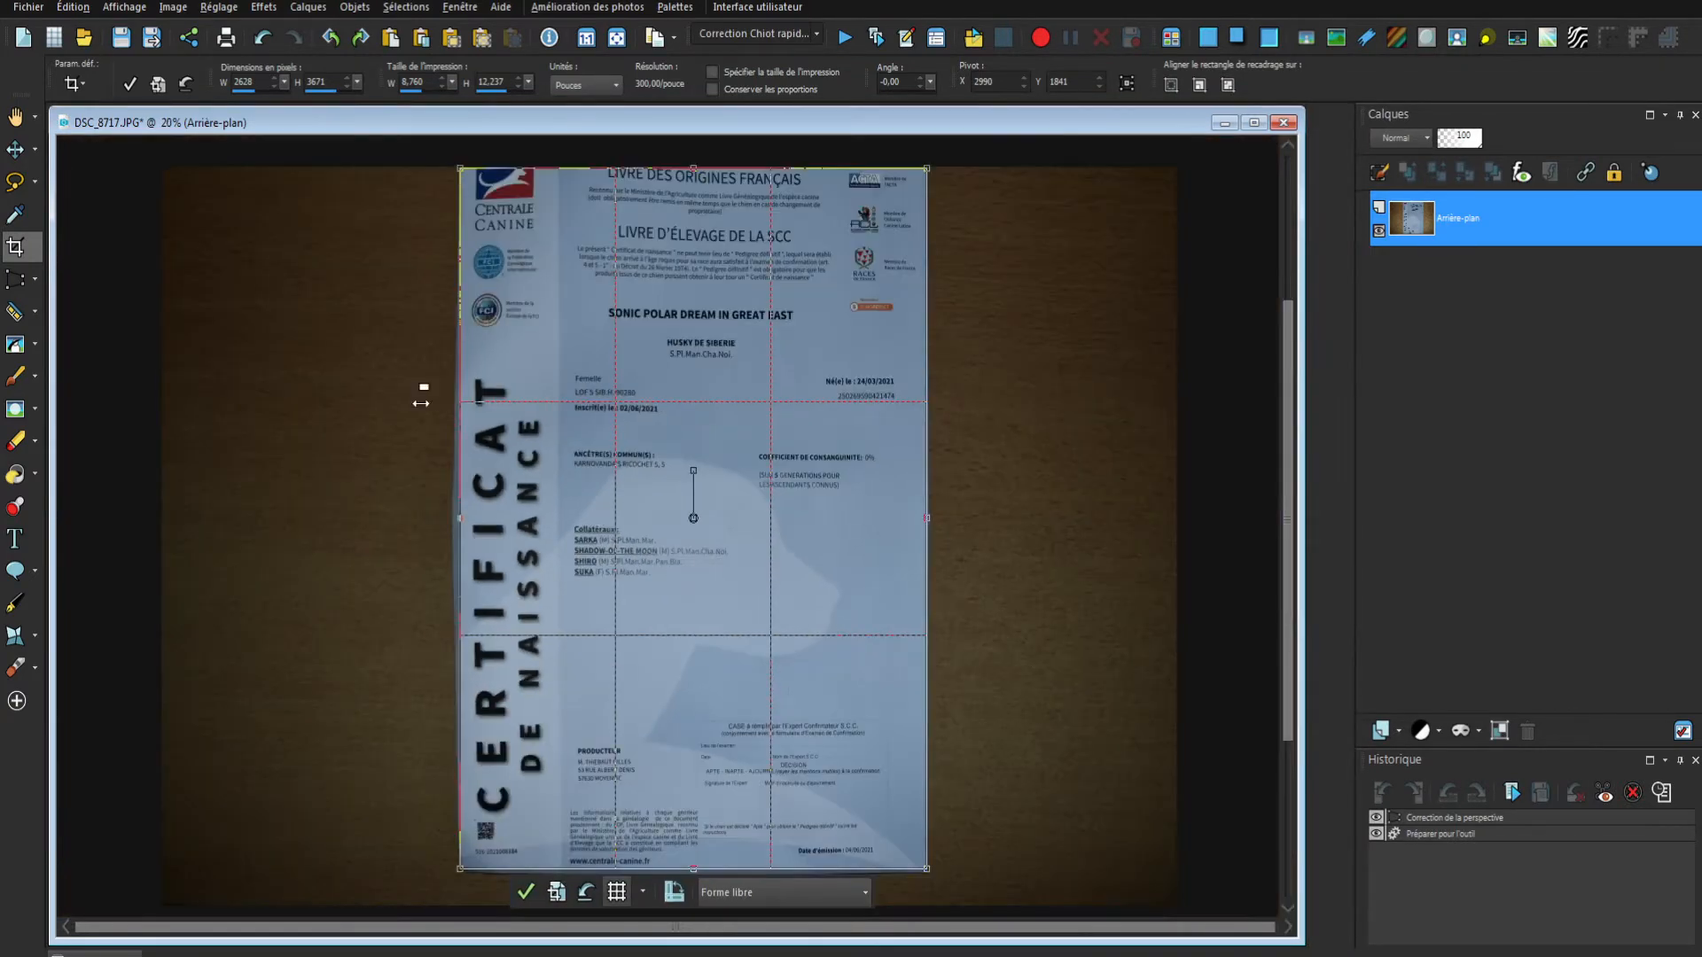
- Crop the photo to the frame around the certificate
click(129, 84)
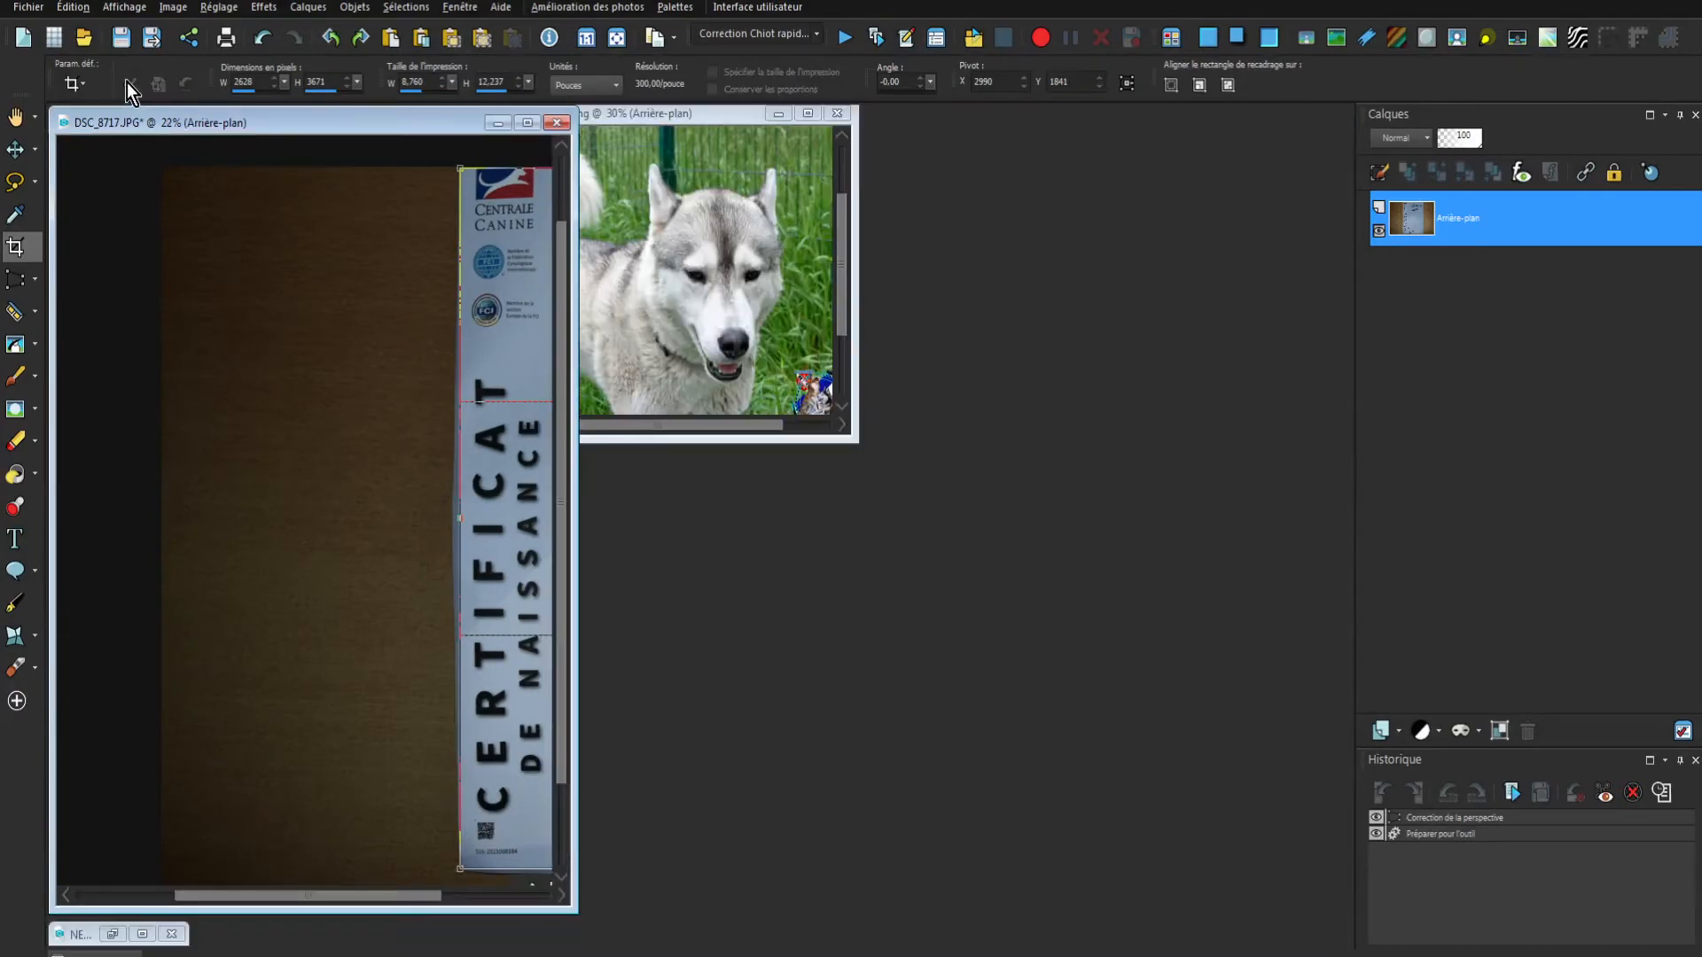
click(12, 159)
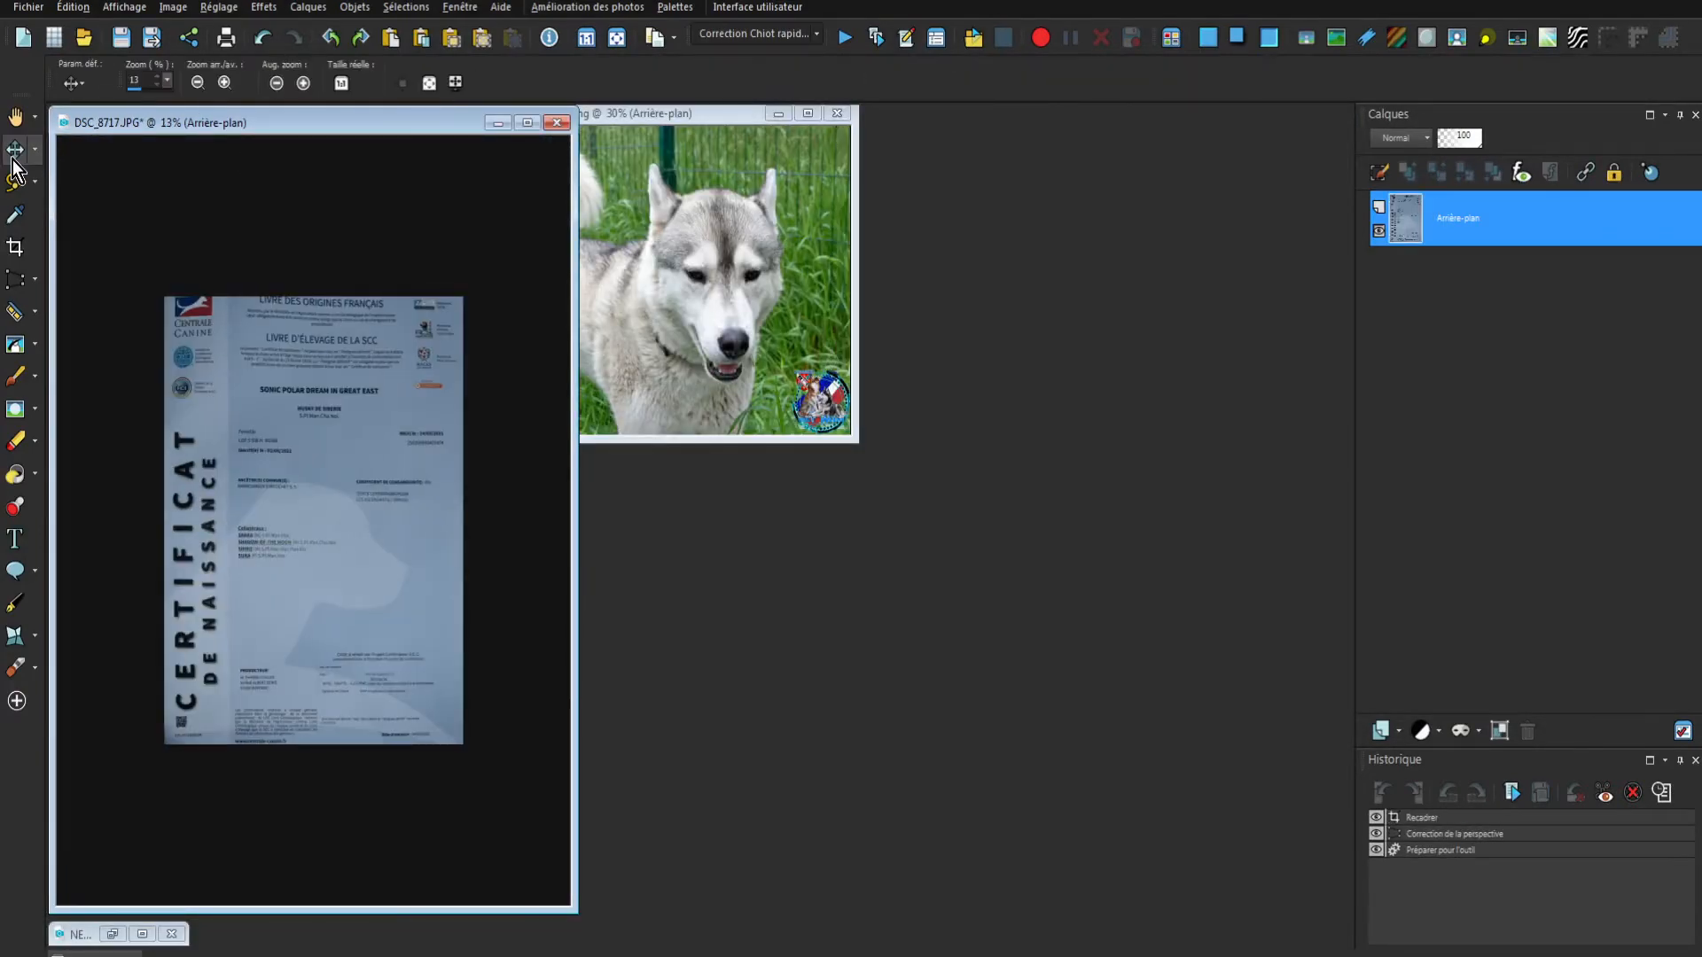
scroll(691, 218, up, 4)
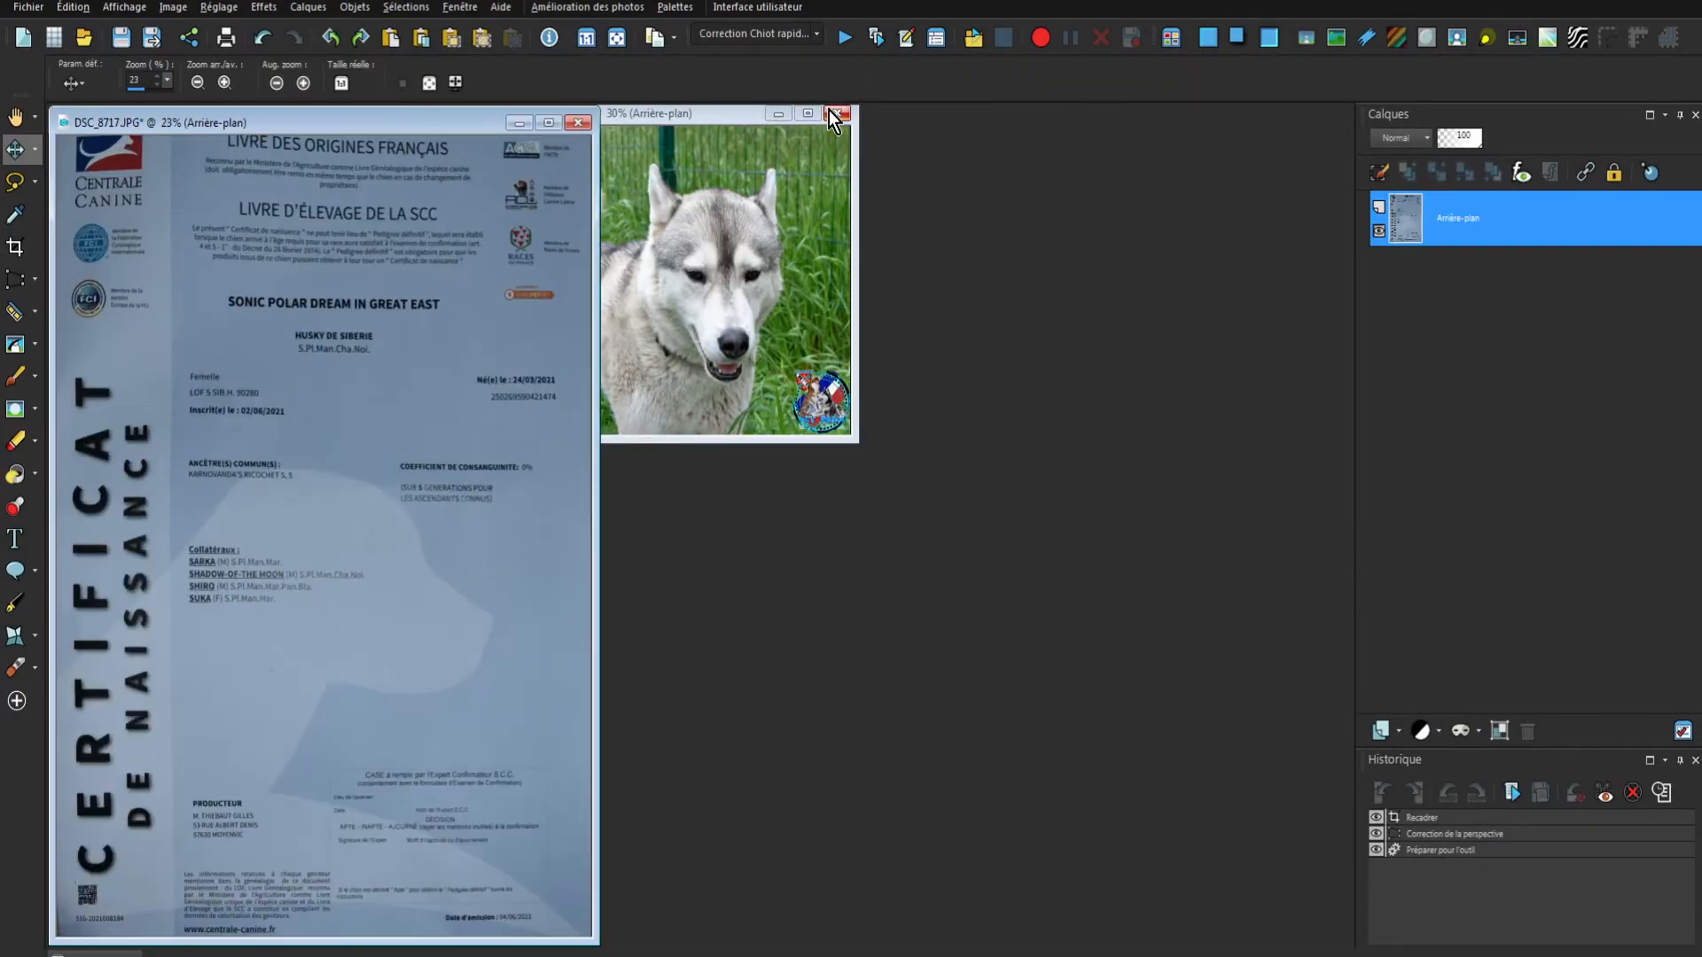
- Close the husky portrait image and move the certificate image window aside
click(832, 112)
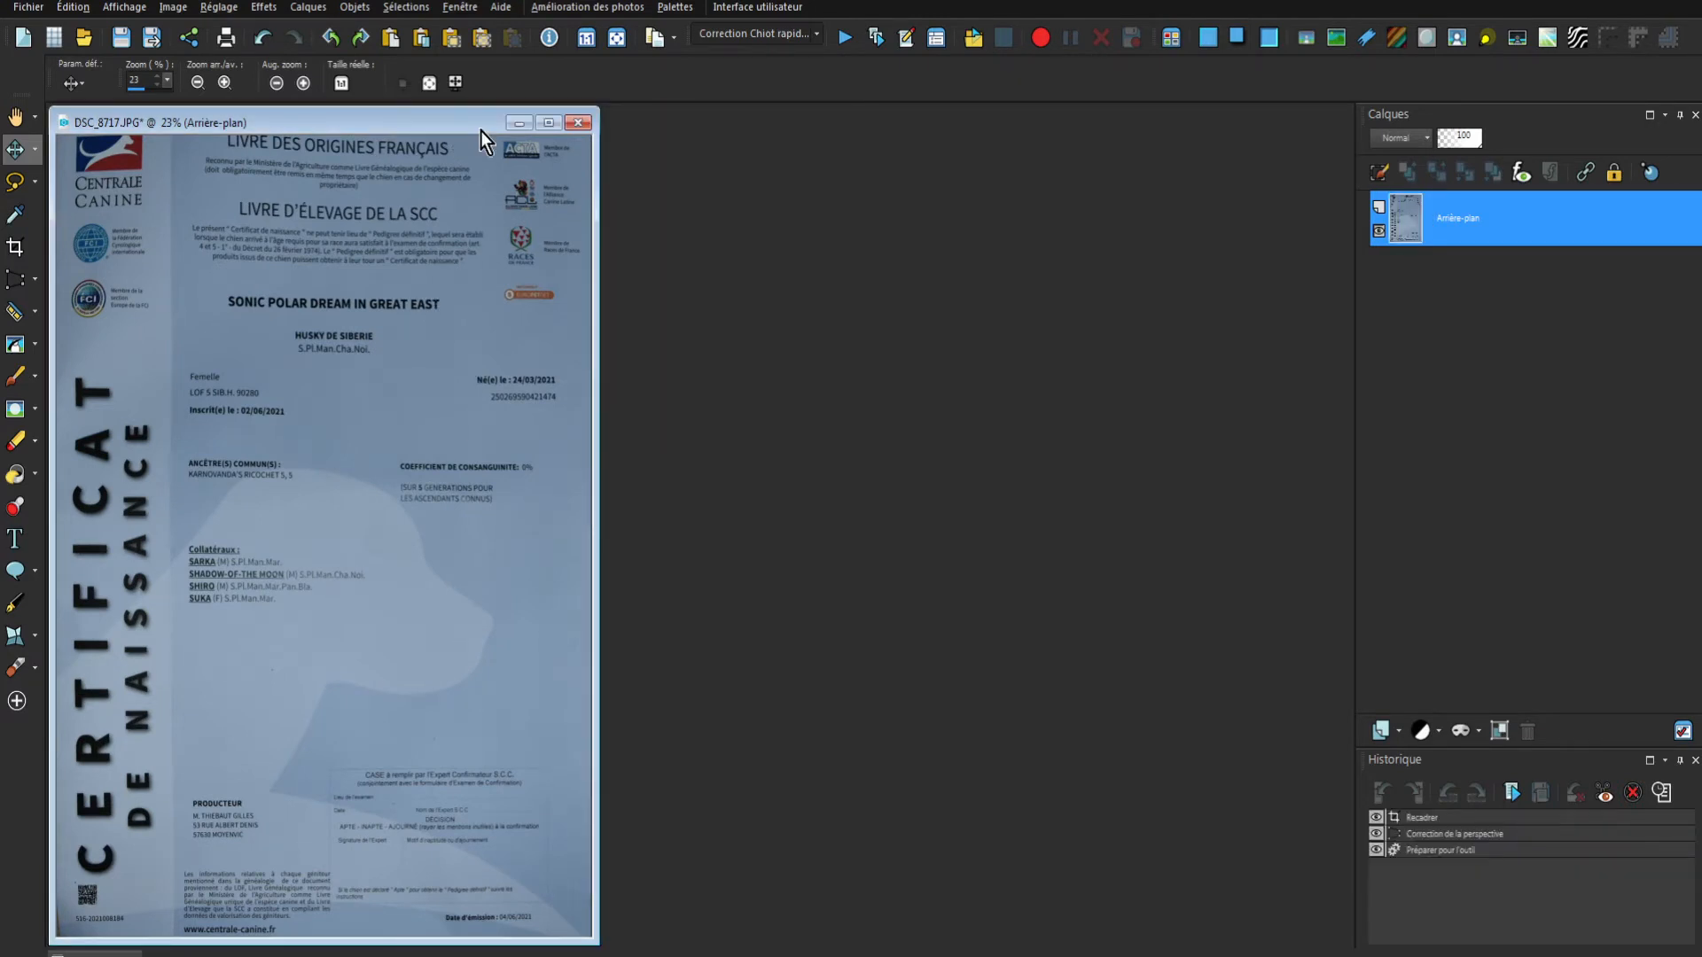
drag(433, 125, 751, 126)
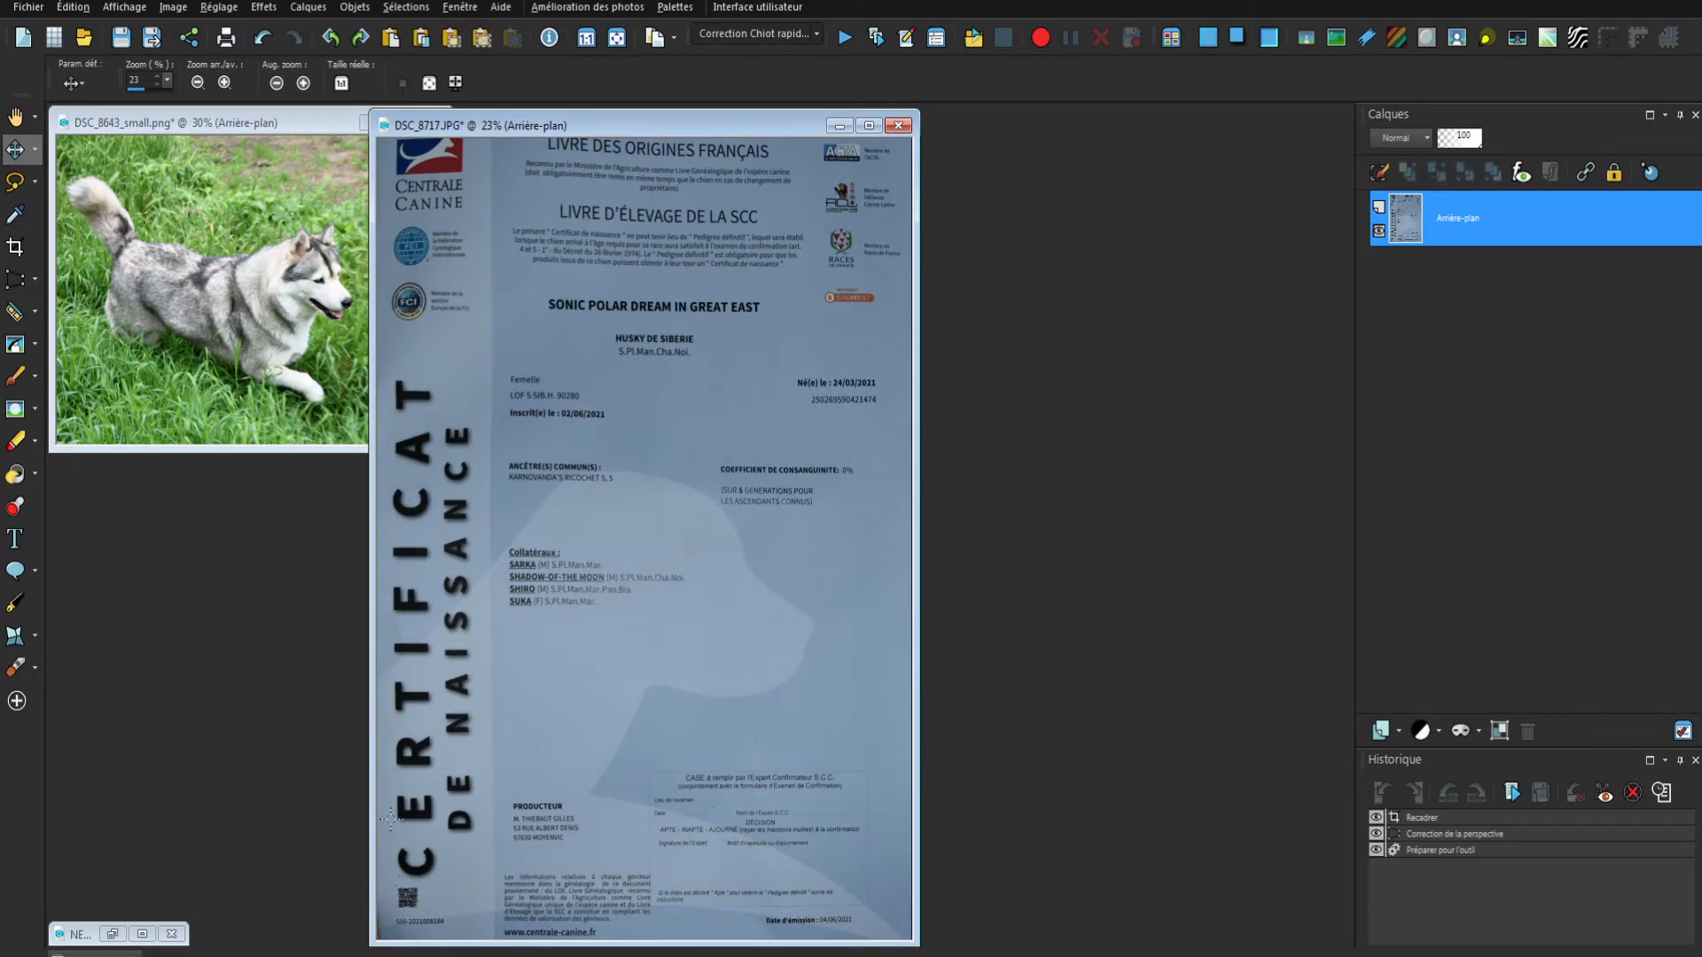
- Undo the crop, move the crop frame's left edge inward to a width of 2595 pixels, and crop the certificate again
click(262, 39)
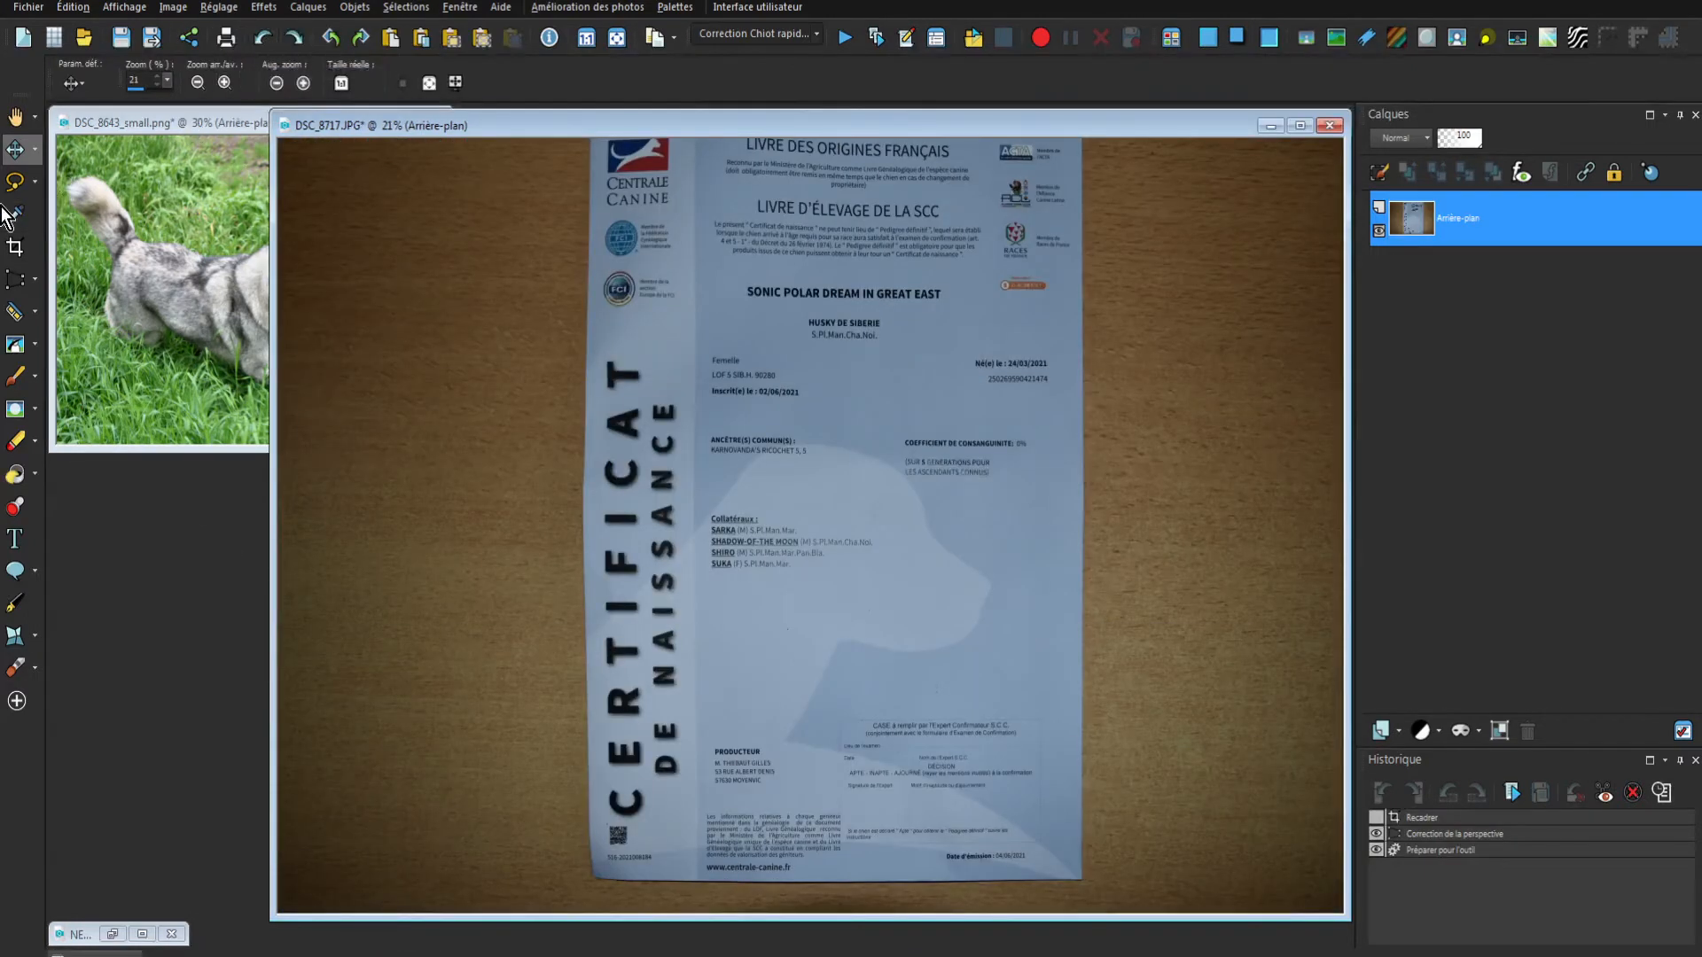
click(18, 250)
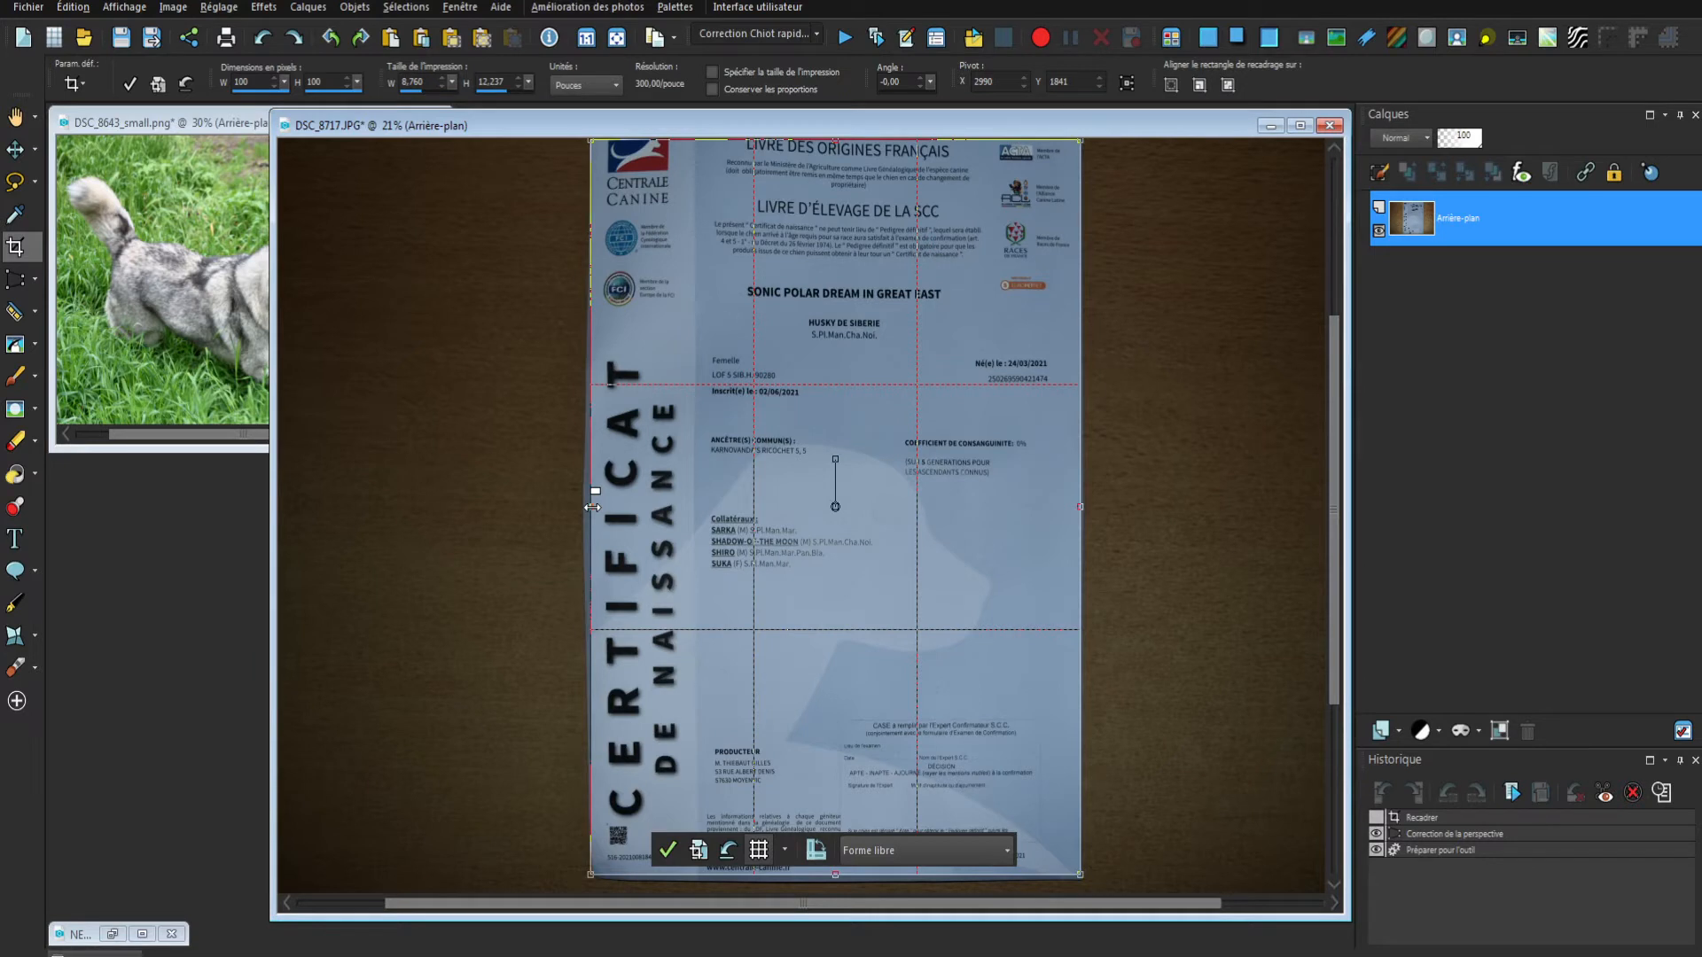
drag(592, 507, 598, 507)
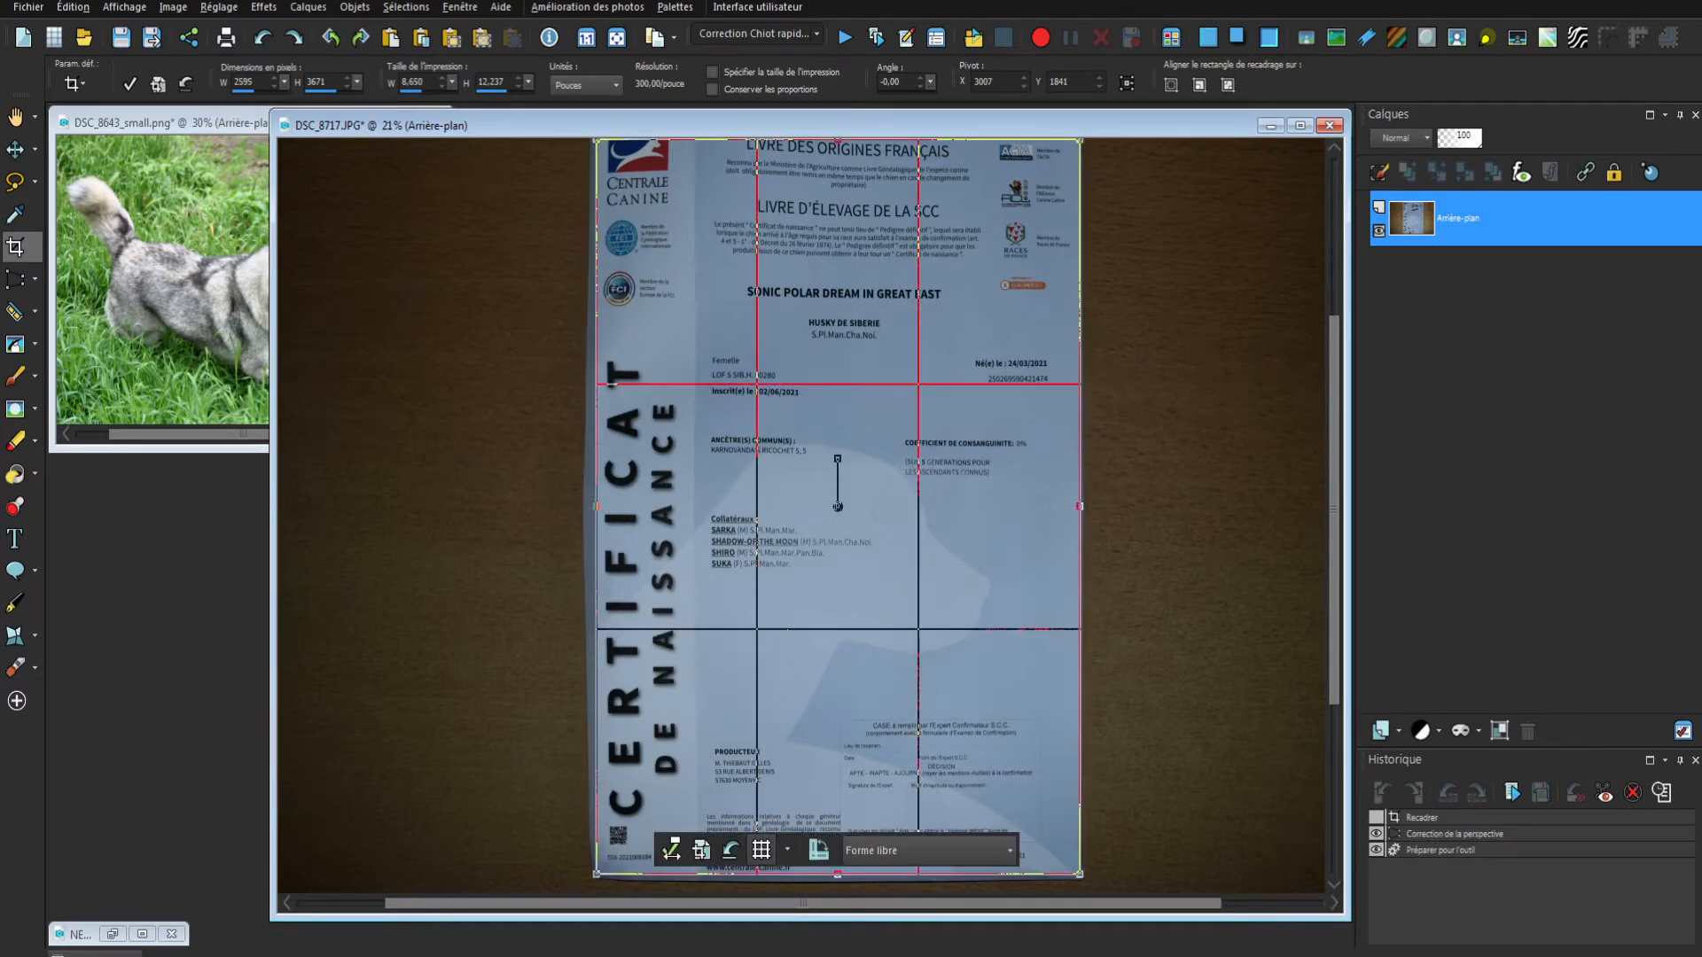
click(672, 851)
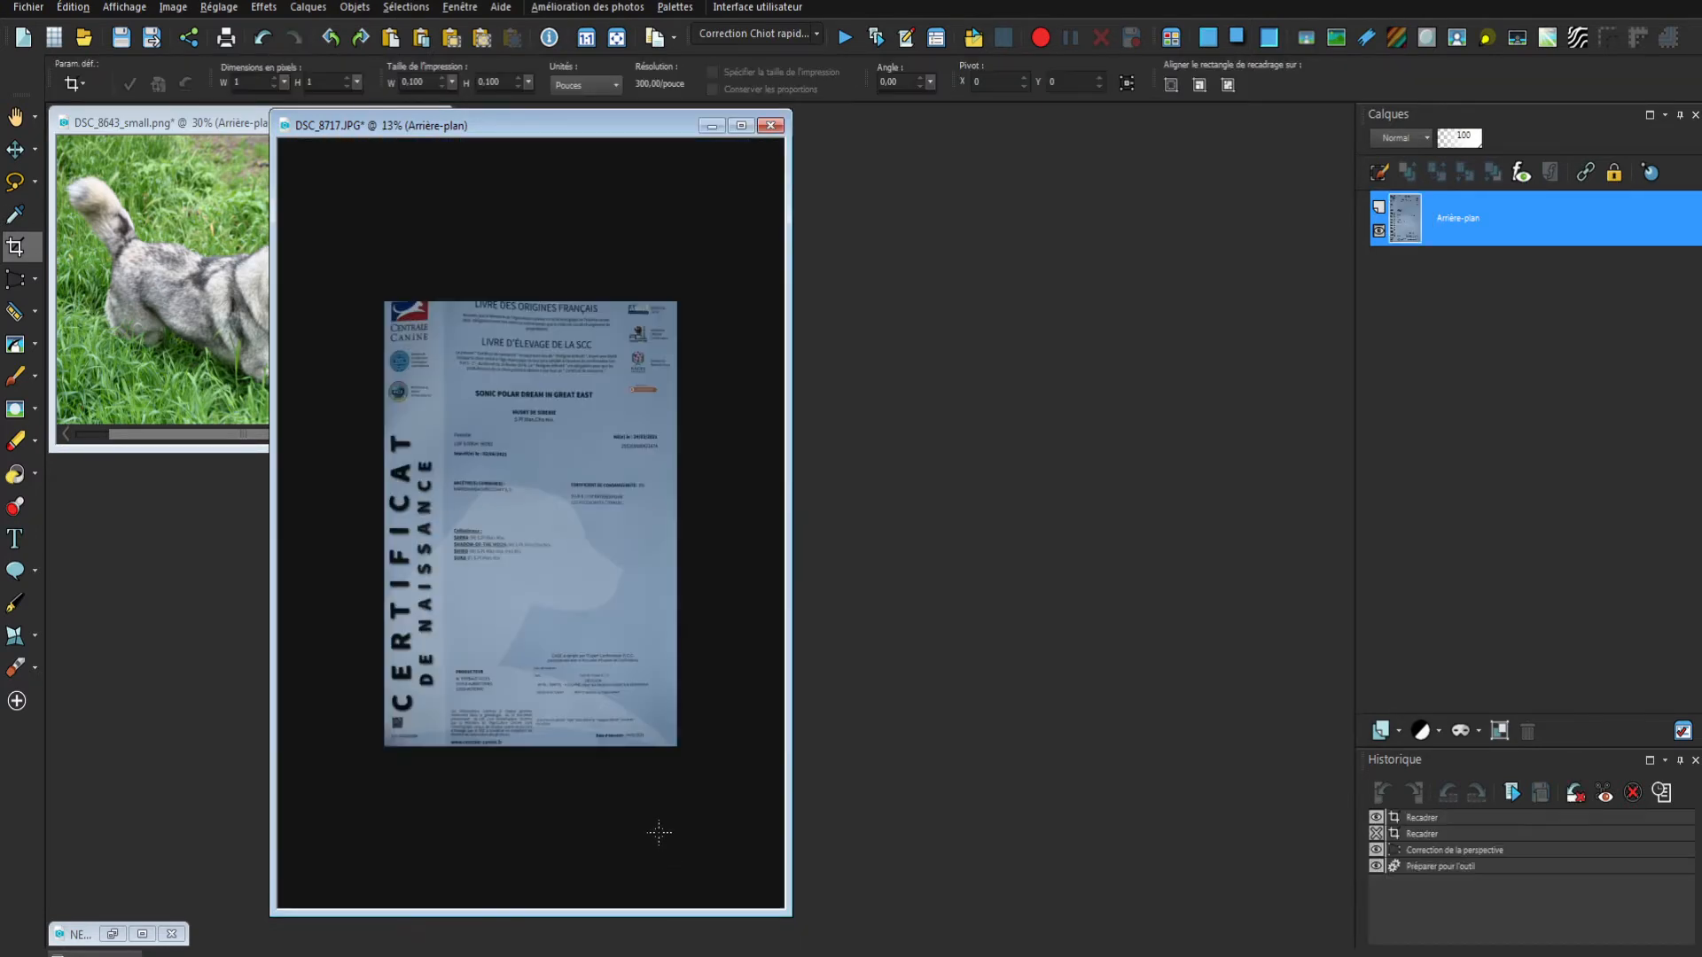
scroll(521, 353, up, 2)
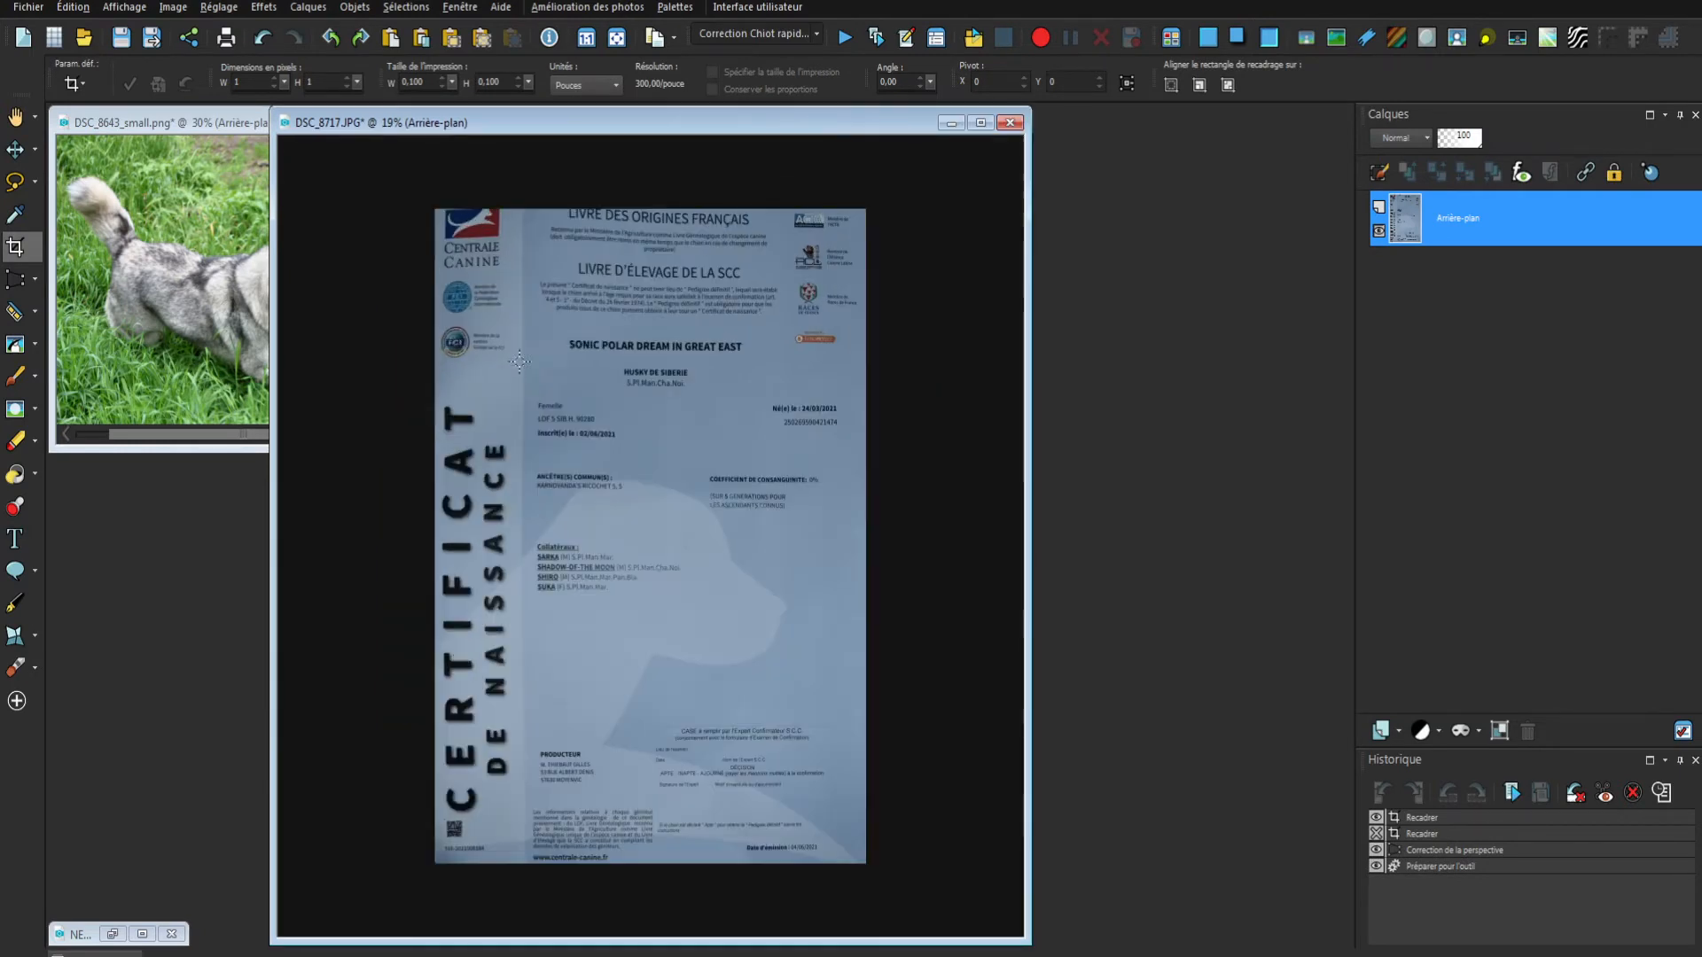
click(16, 151)
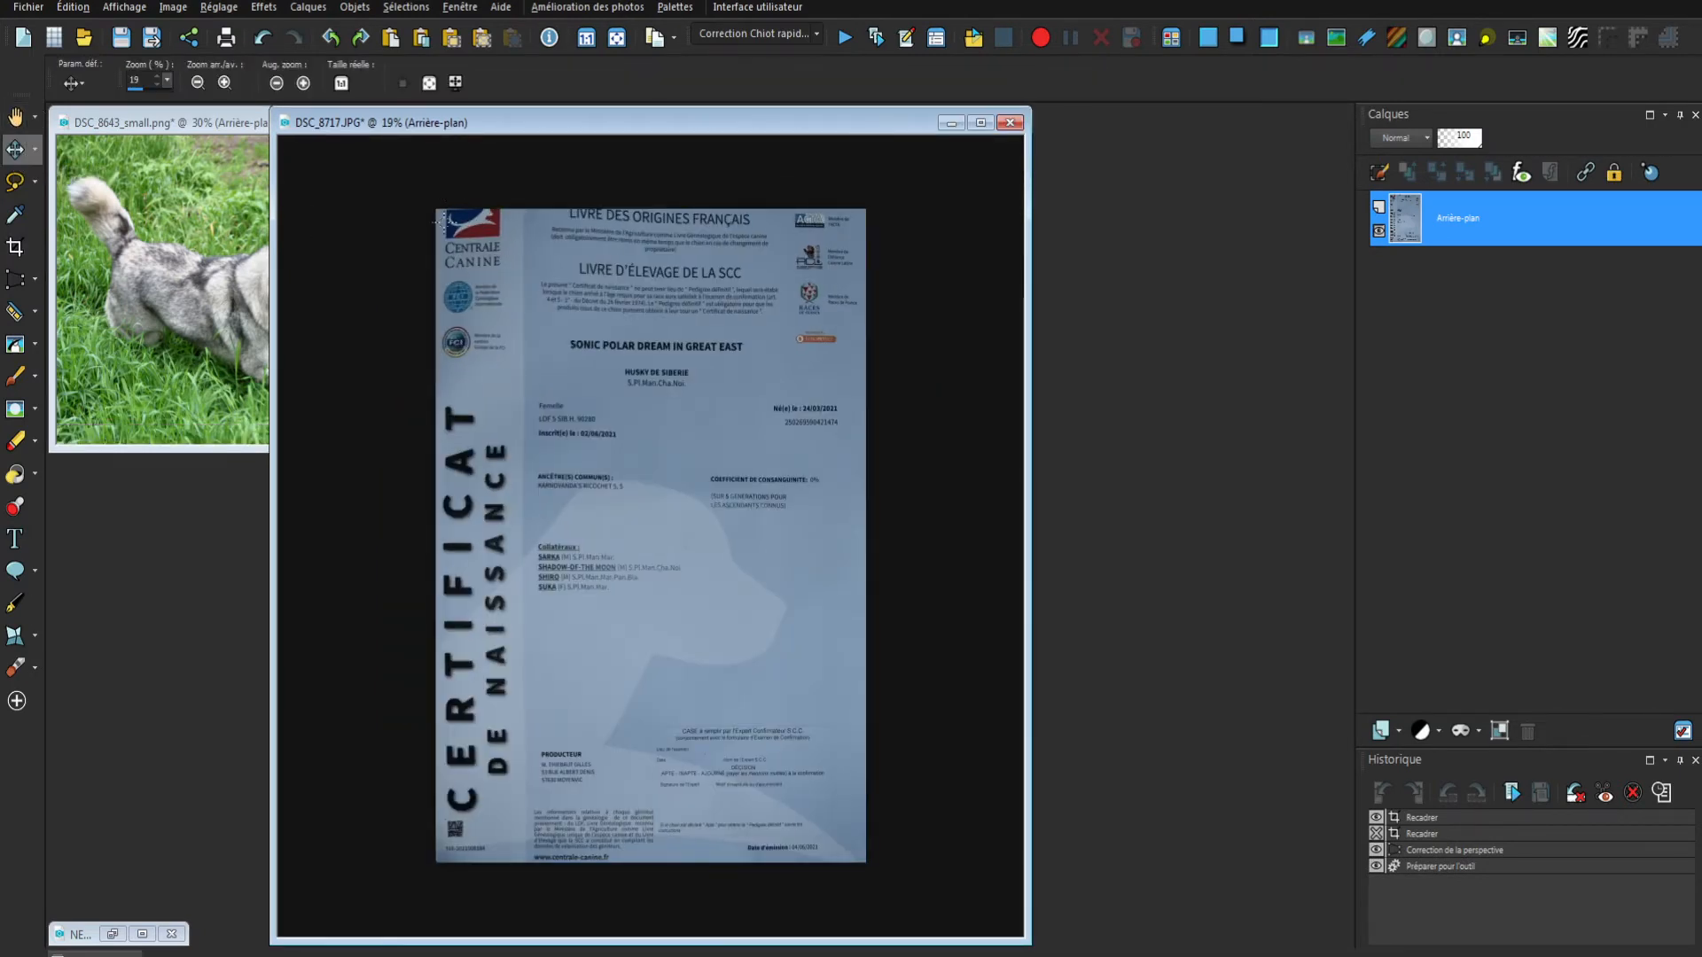
scroll(440, 248, up, 1)
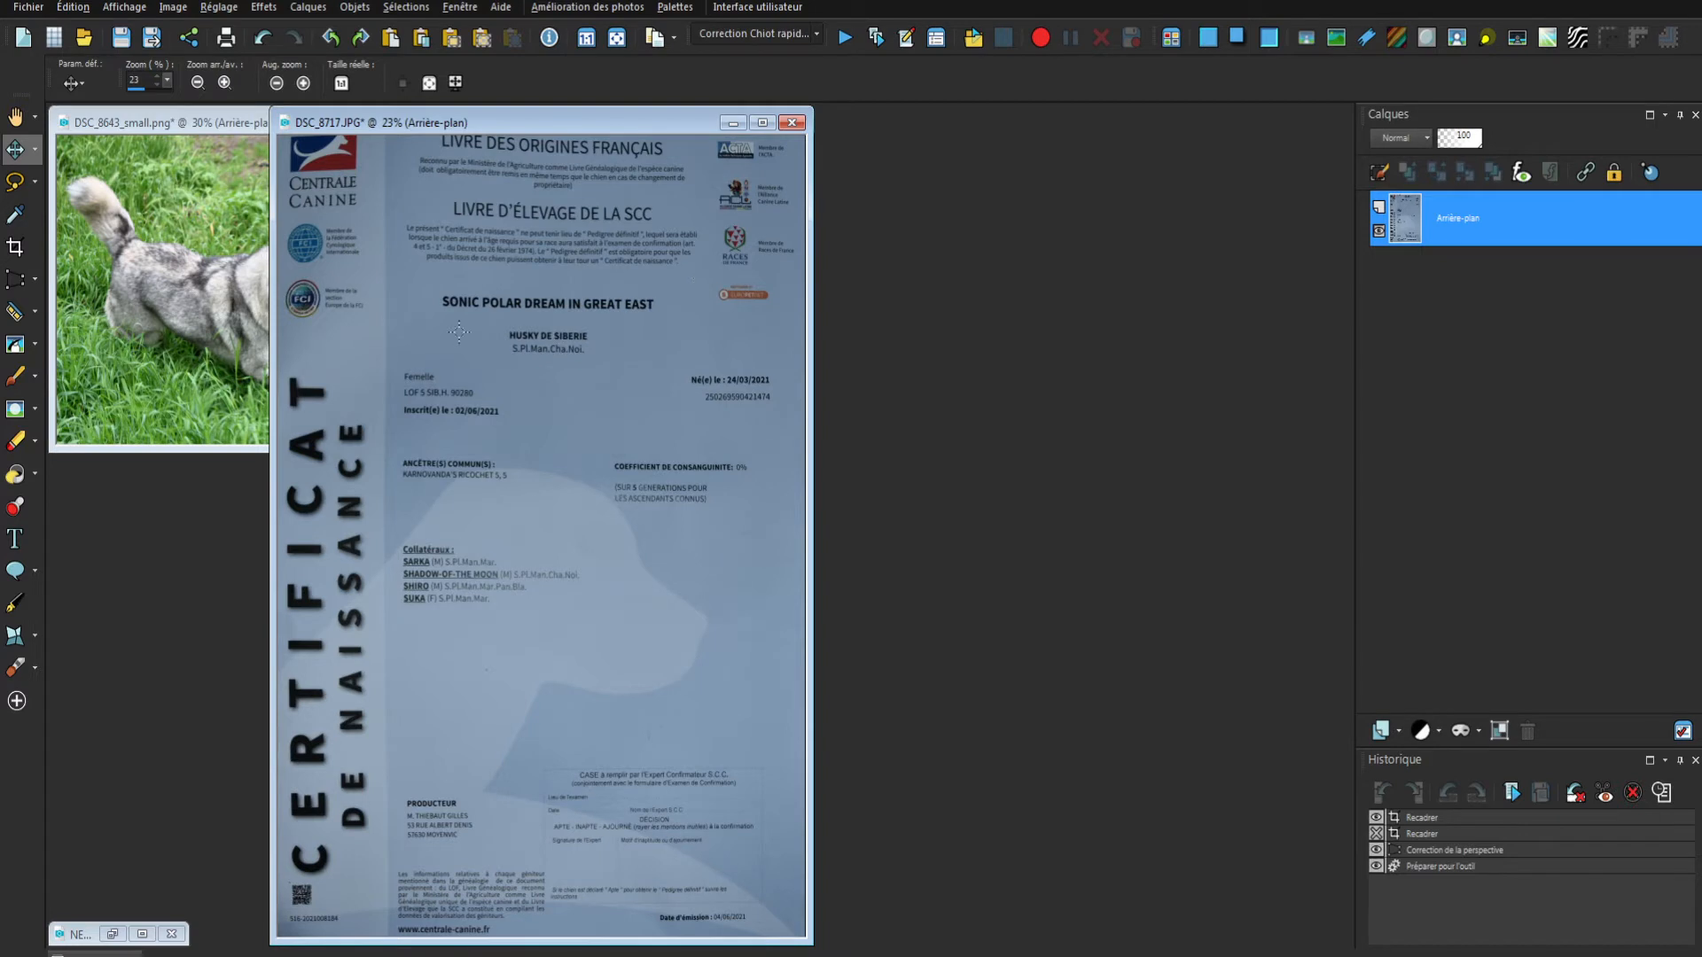
- Open the certificate in the Perfectly Clear SE v3 plug-in and apply the Netteté preset from the Perfect Exposure group
click(264, 7)
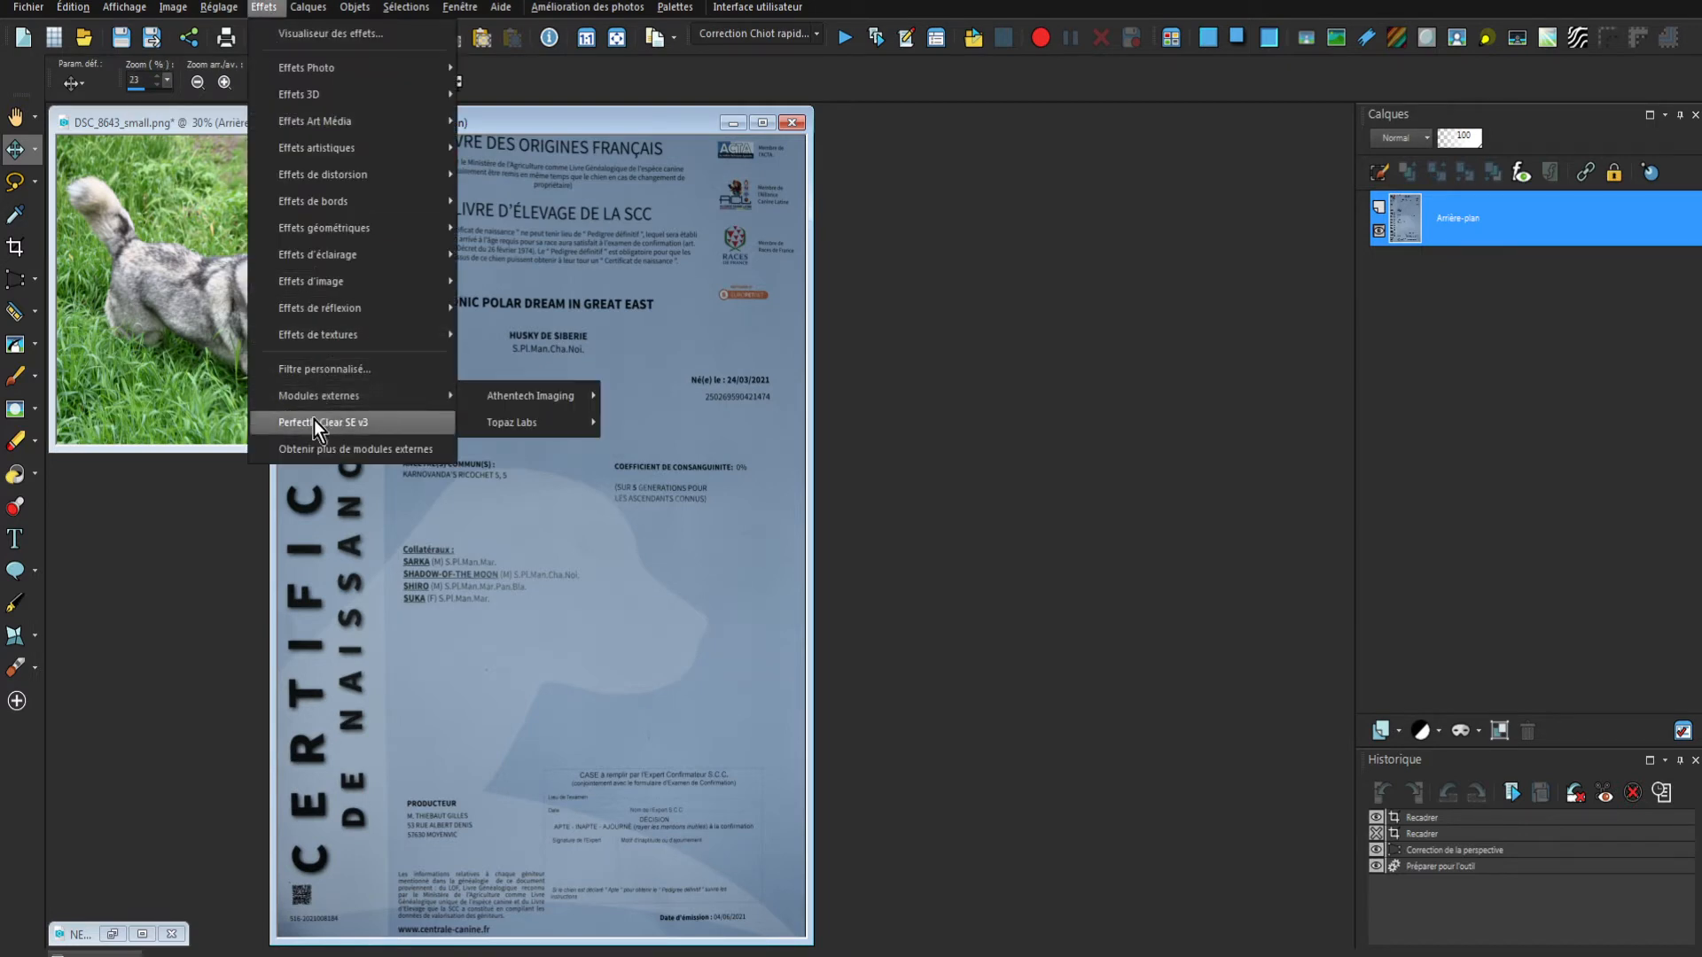
mouse_move(332, 398)
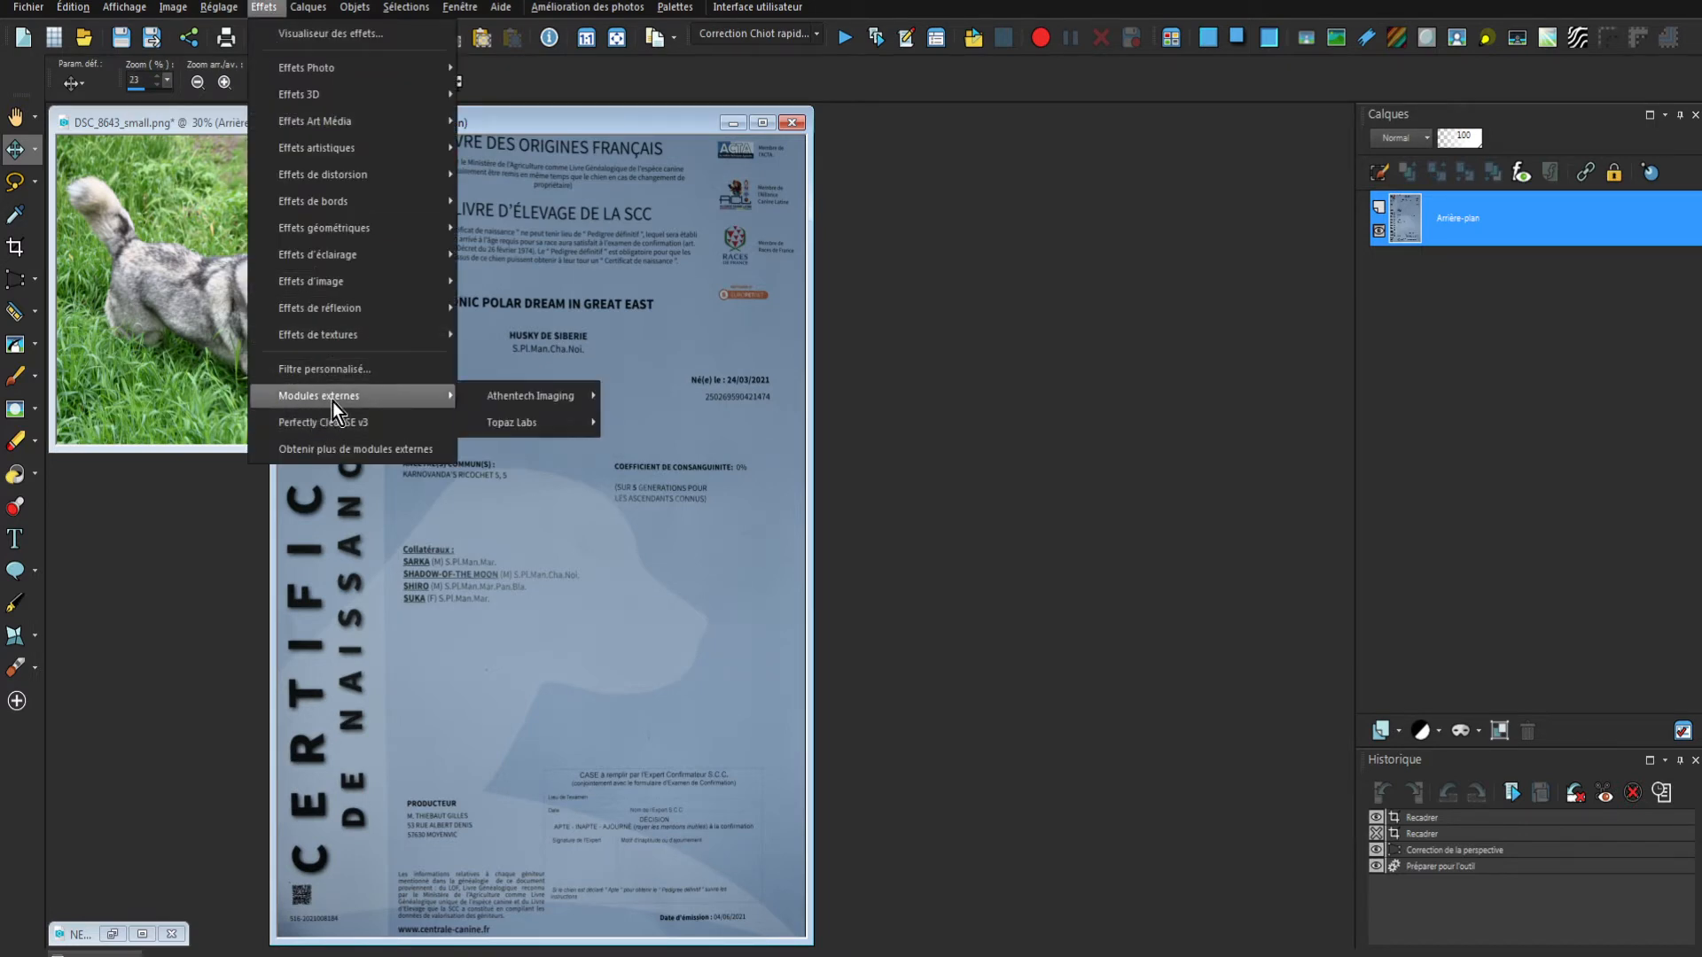
mouse_move(515, 400)
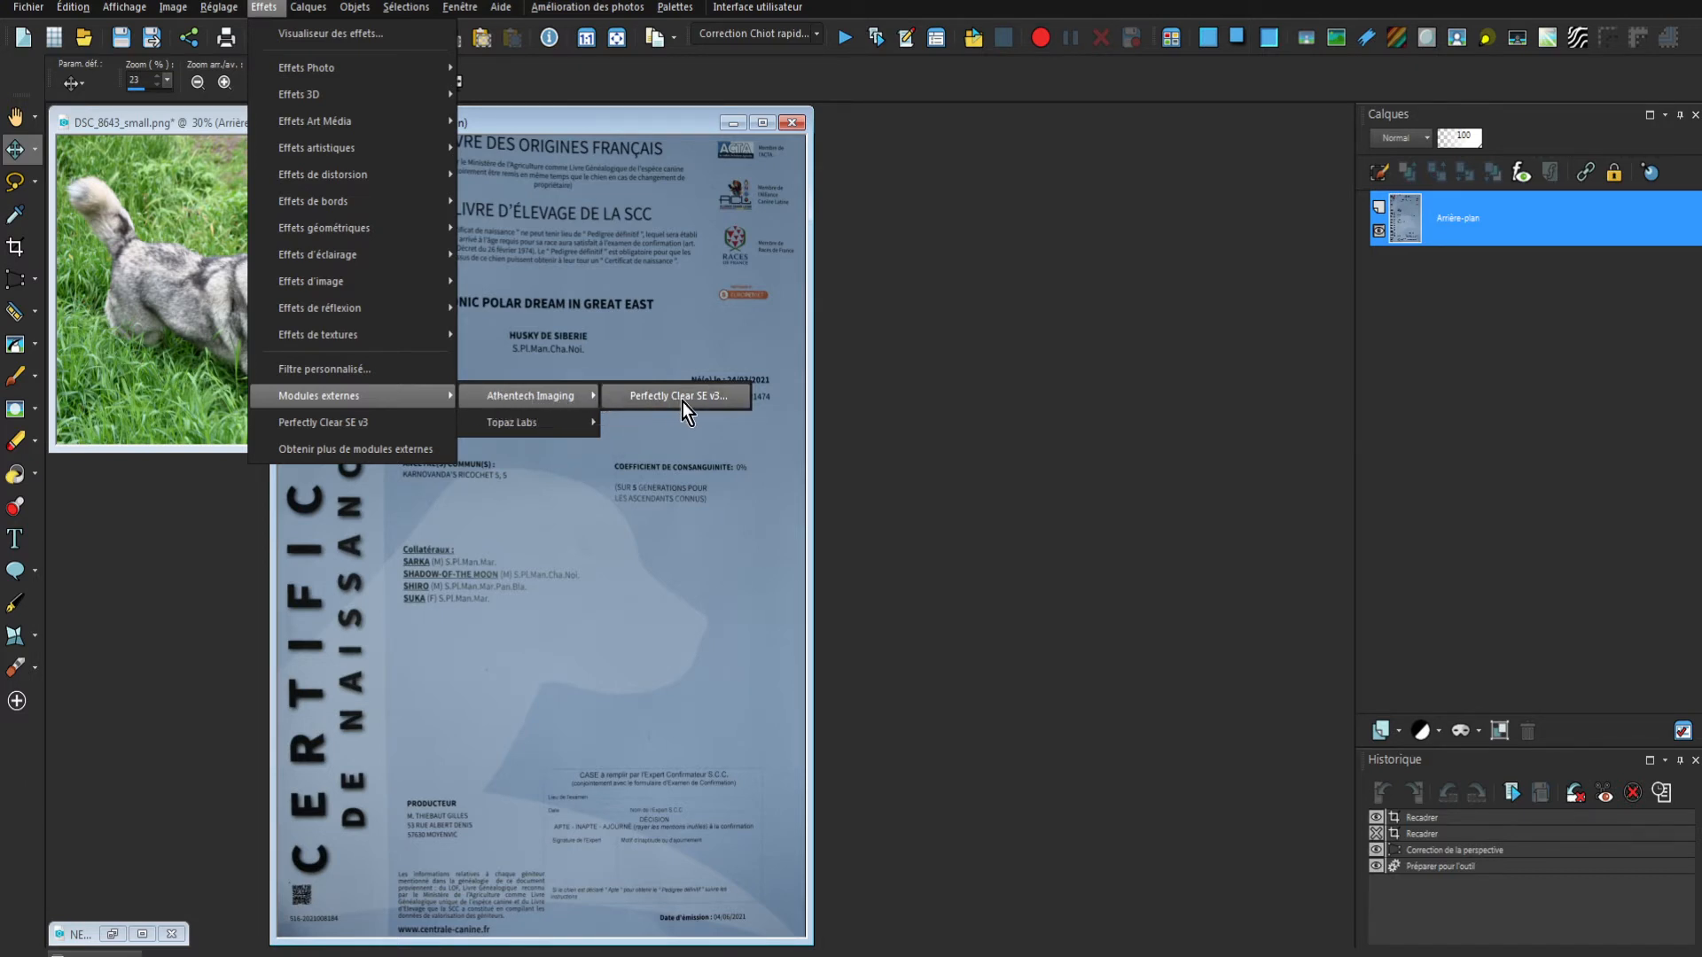
click(354, 423)
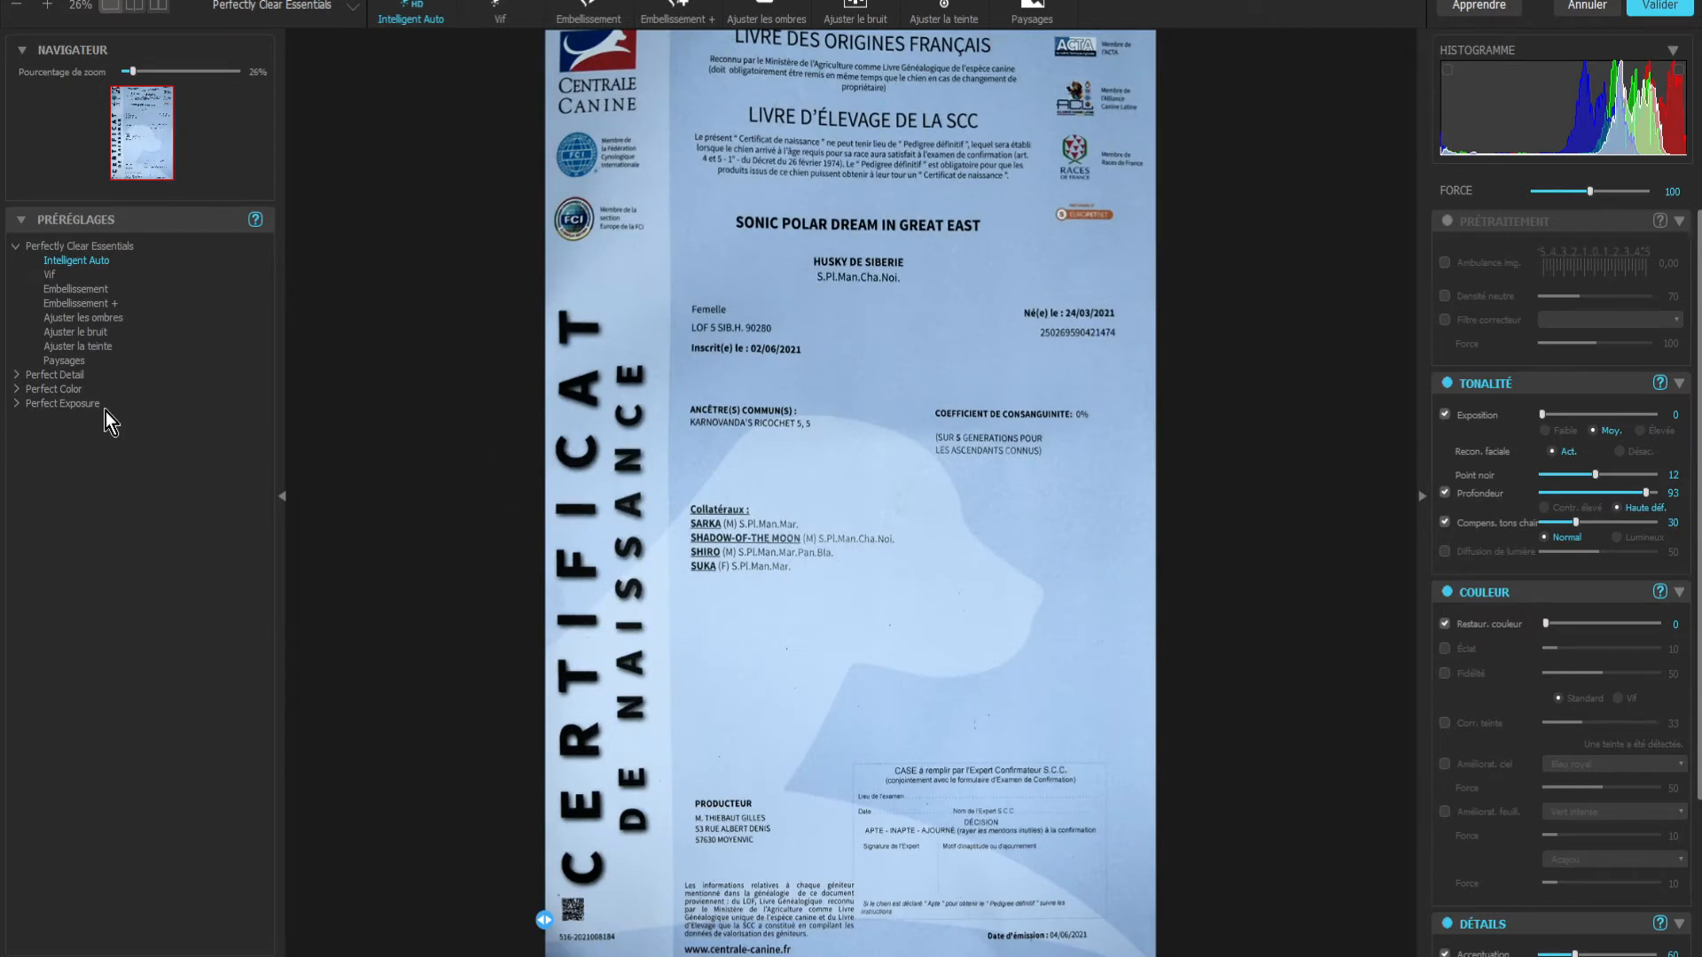
click(45, 407)
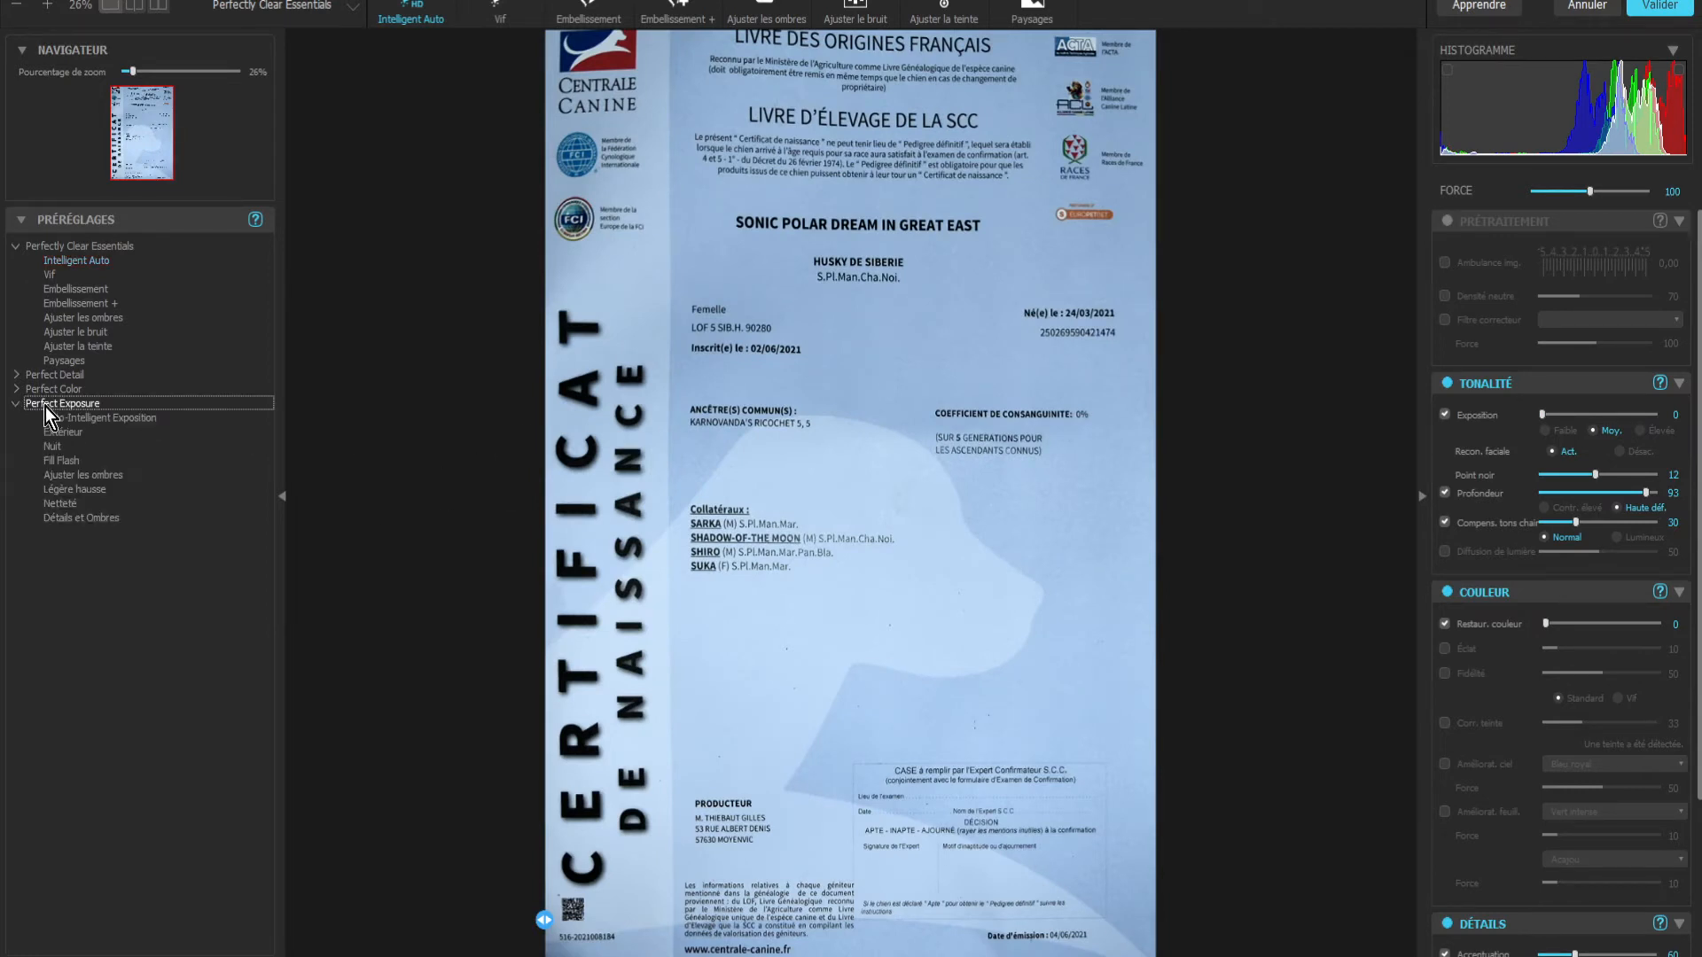
click(55, 504)
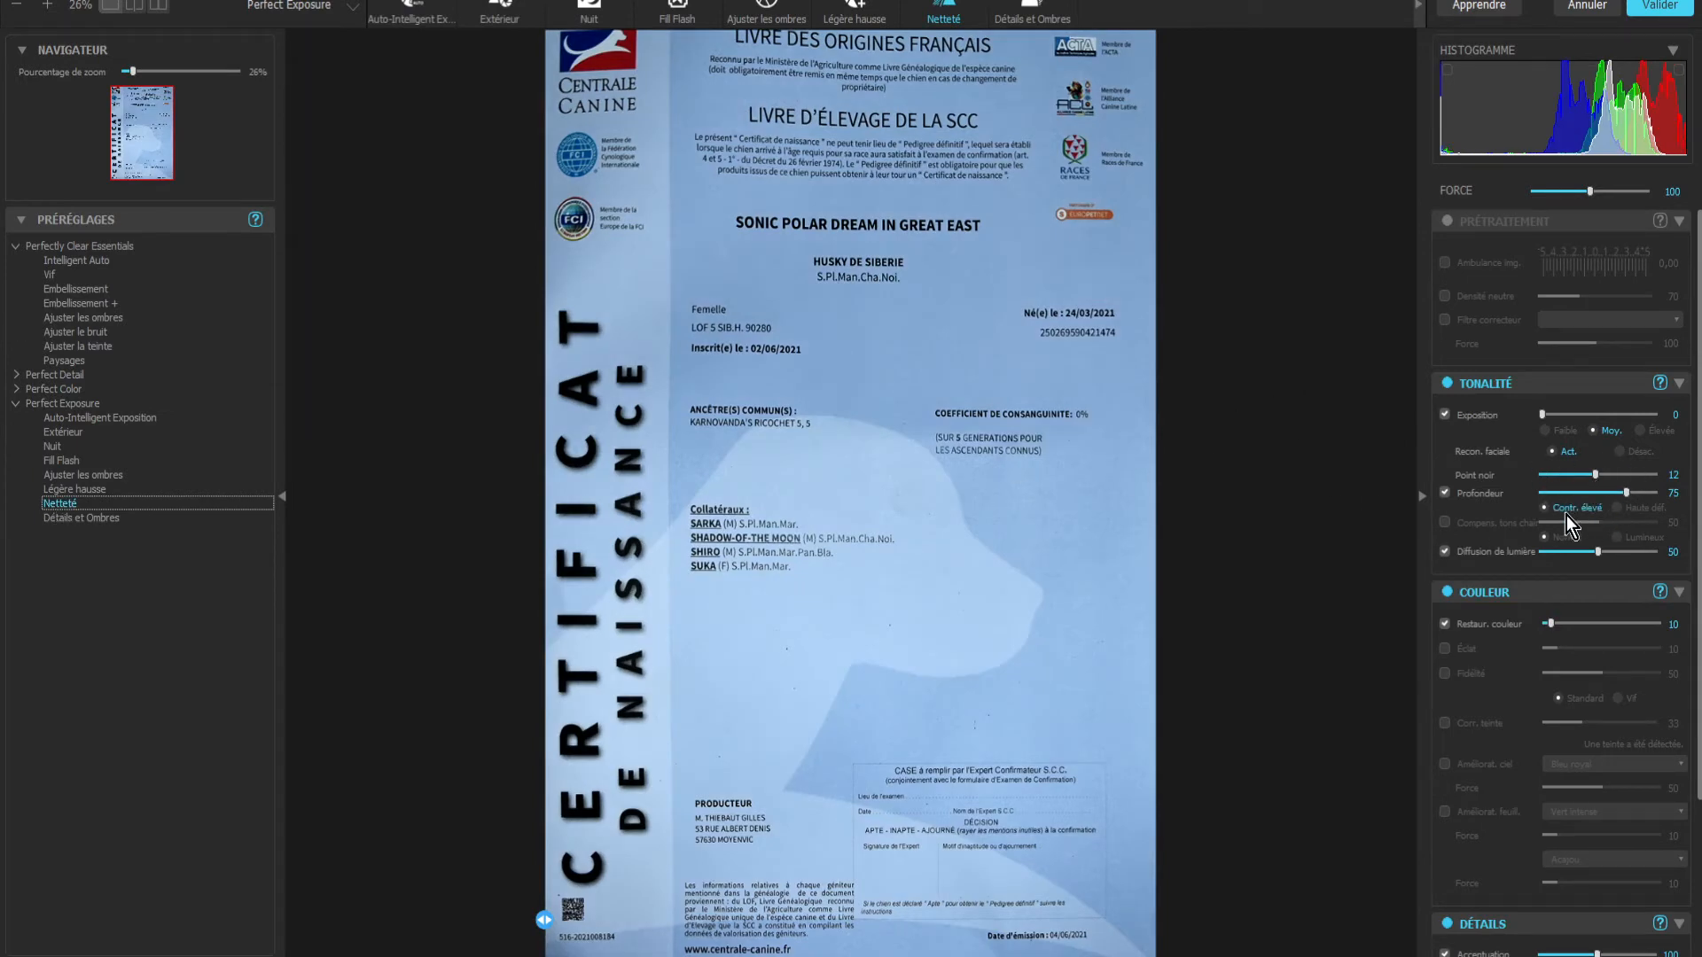
- Set the tone depth to high definition at 15, with exposure at 60 and black point at 23
click(1619, 511)
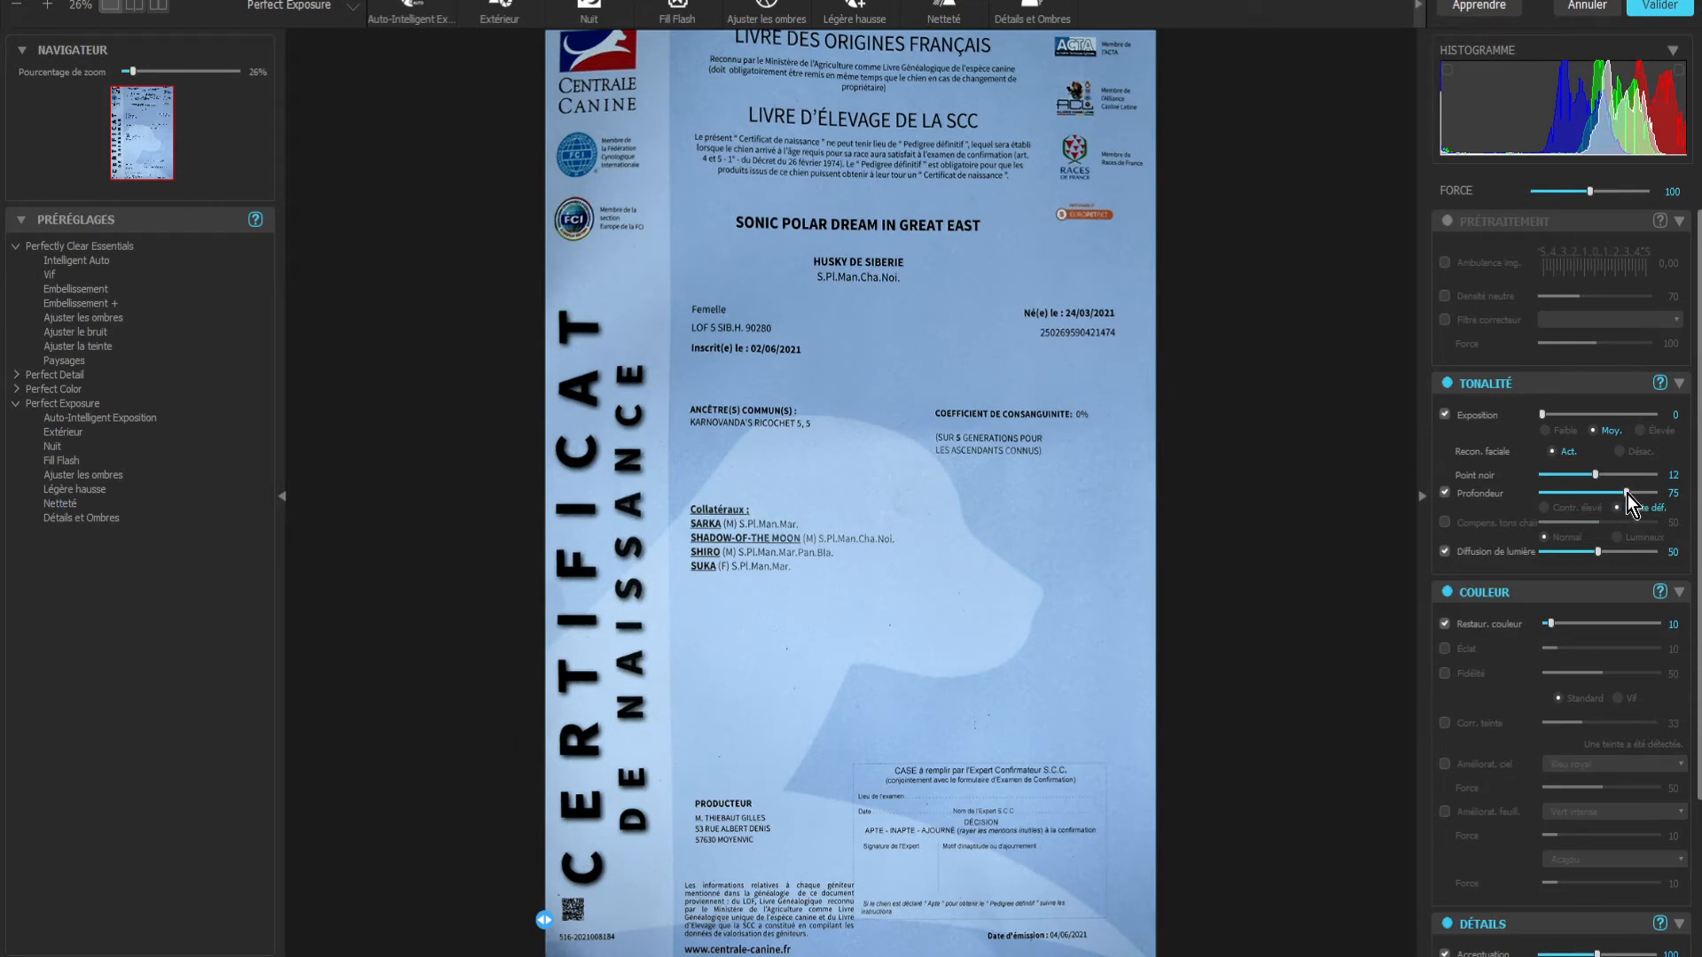
drag(1606, 494, 1560, 493)
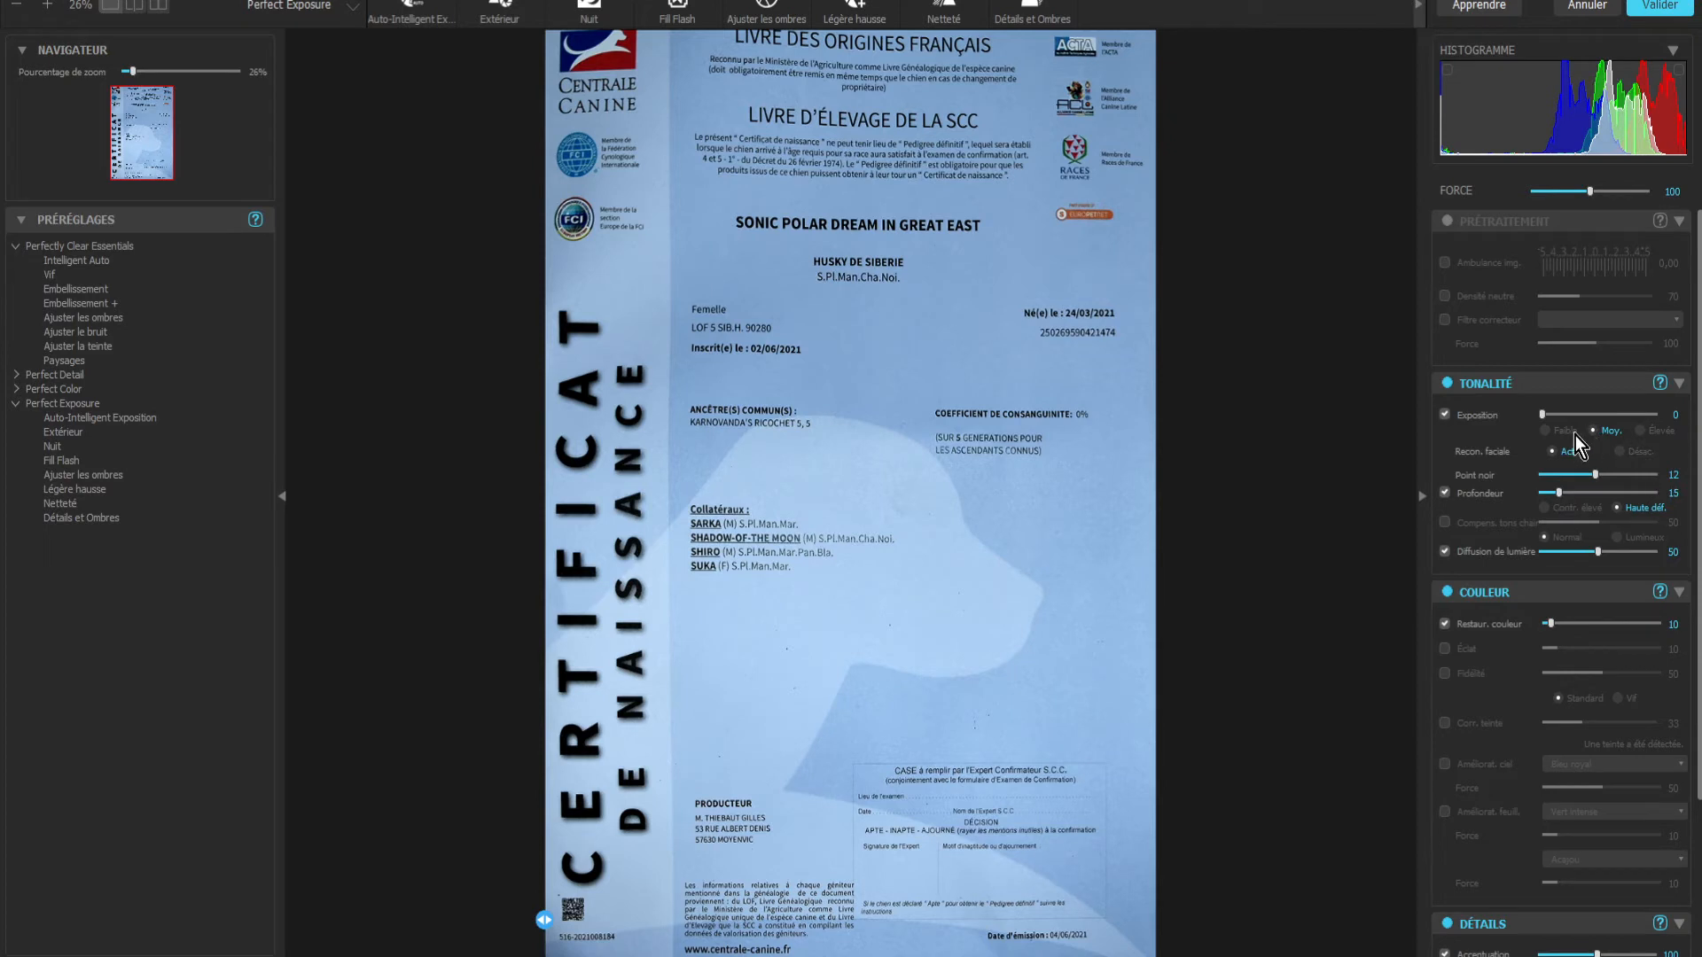
drag(1542, 415, 1584, 413)
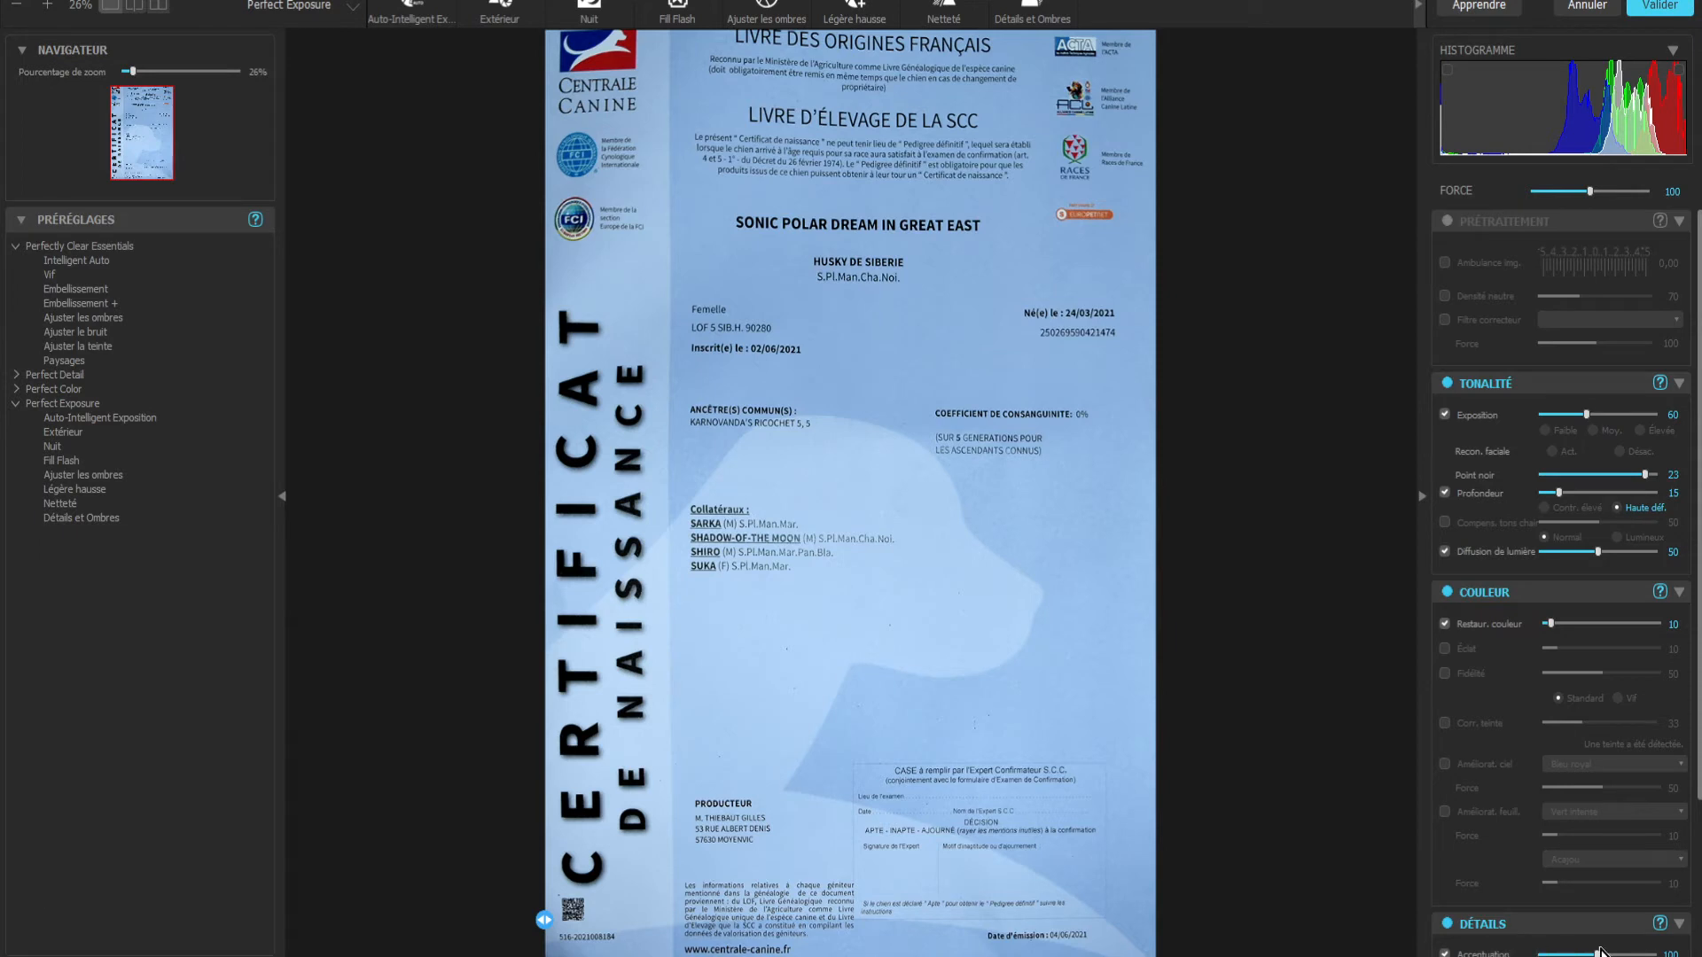
- Try the certificate without colour restoration and with the exposure lowered to 27
click(1445, 625)
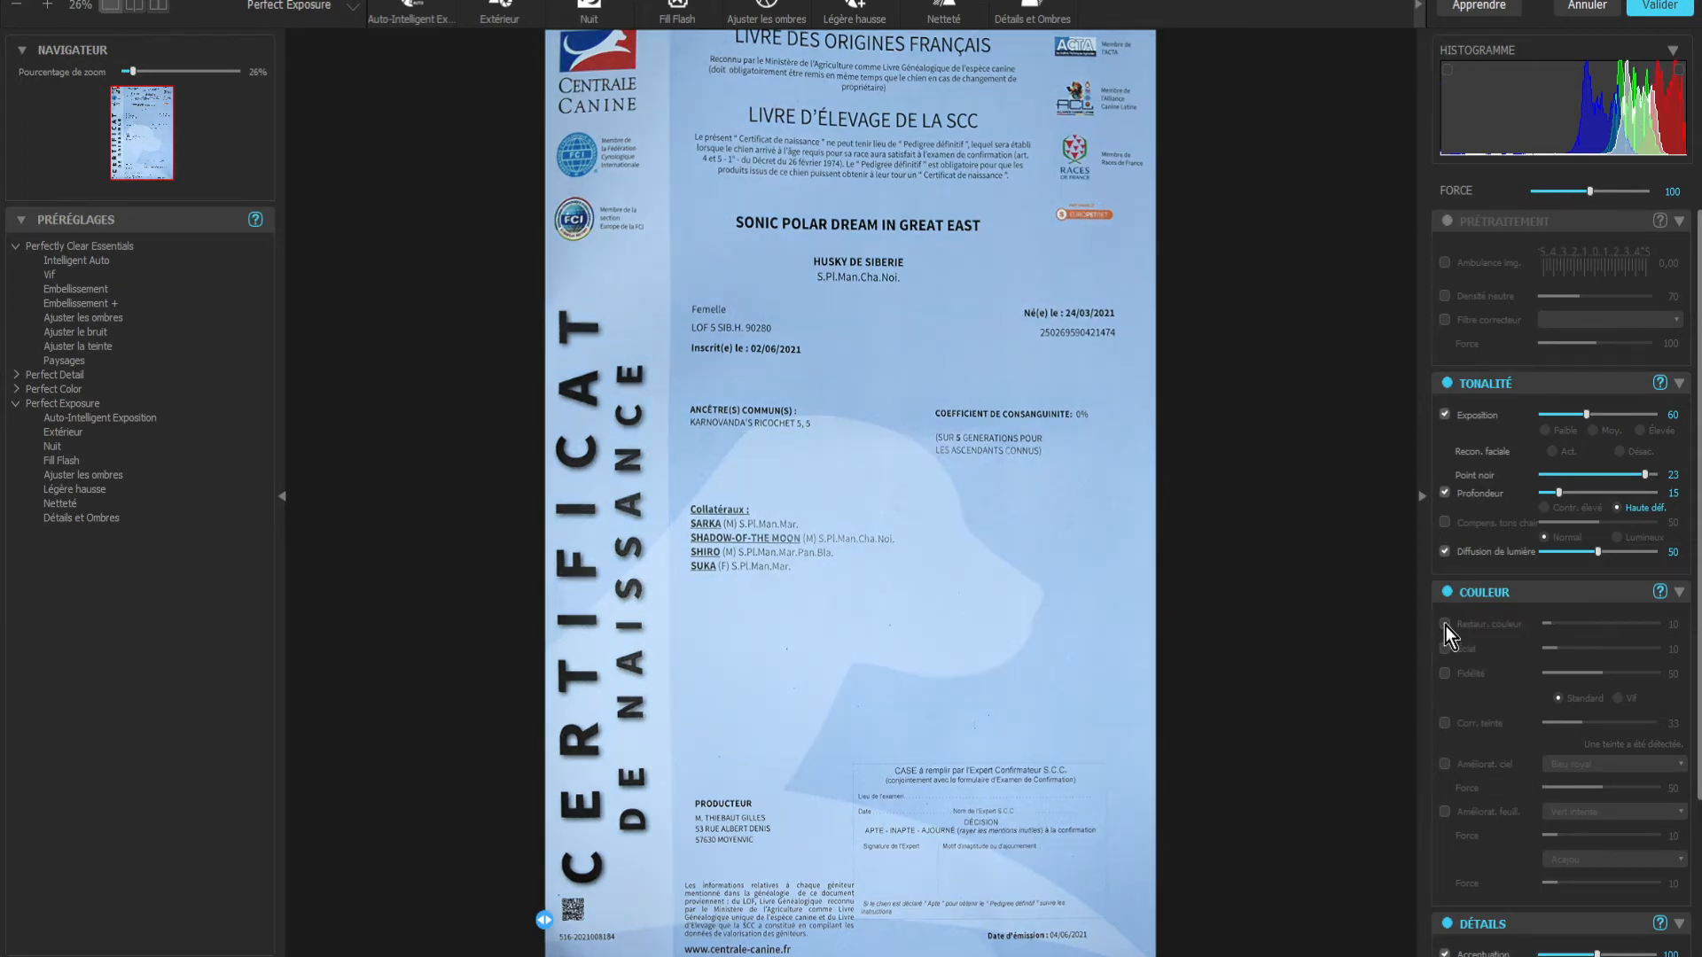
click(1445, 625)
click(1444, 626)
drag(1587, 416, 1562, 418)
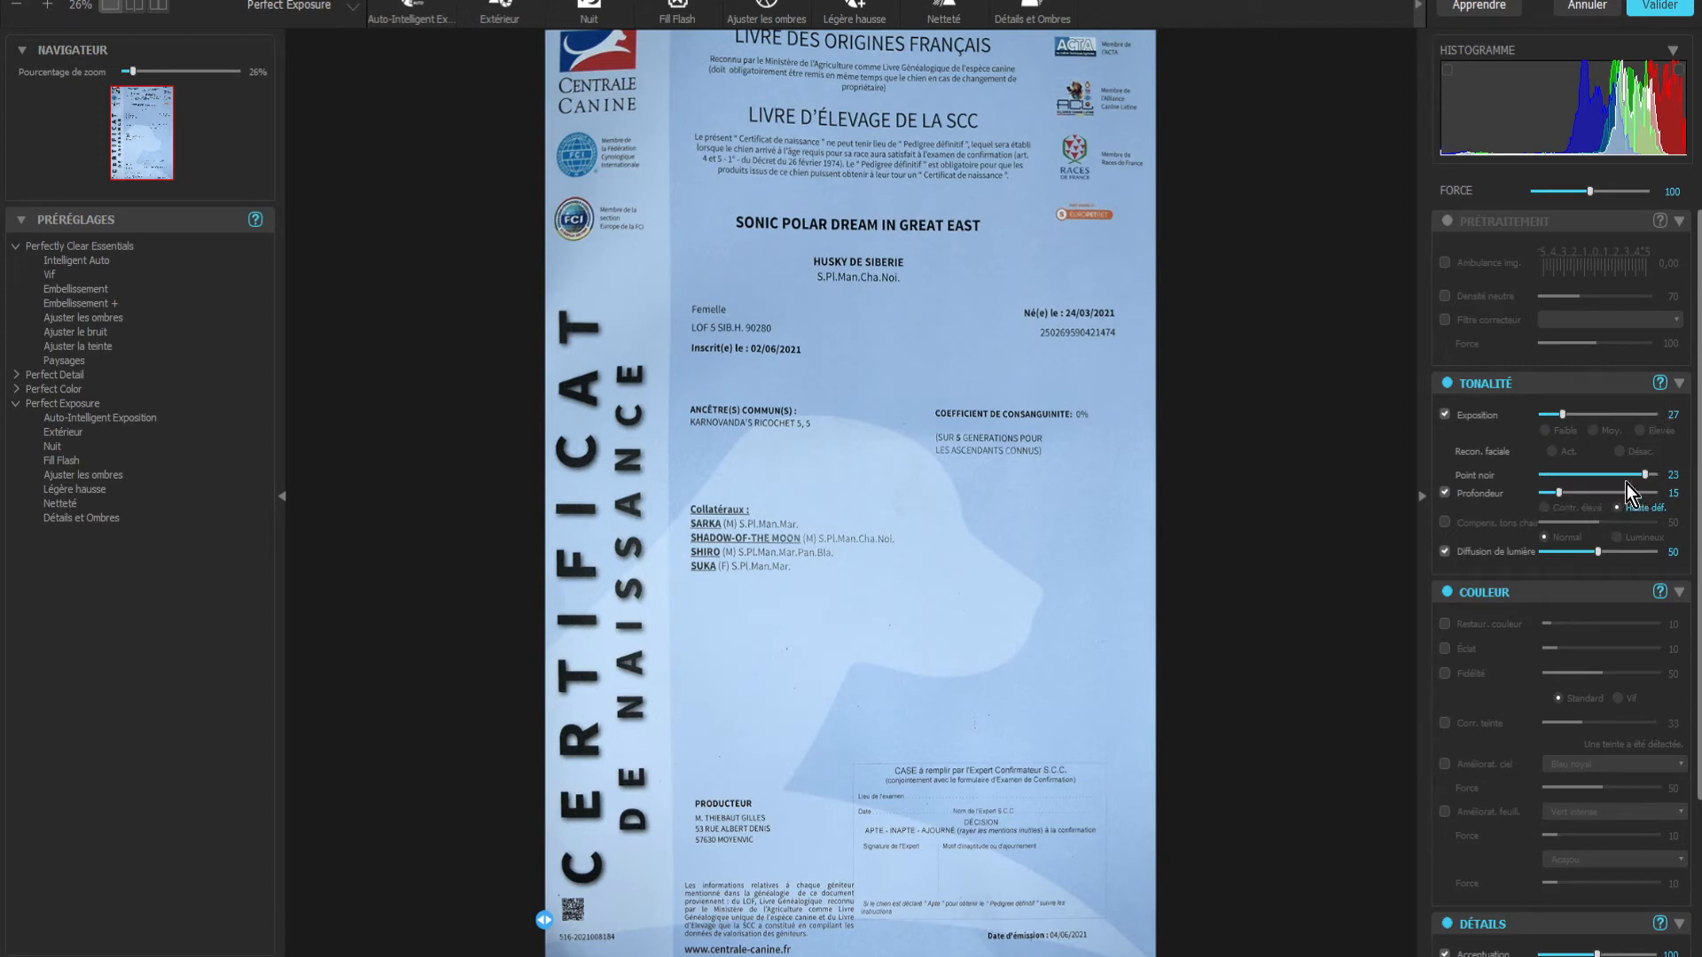
- Keep the high-definition depth, turn colour restoration back on at 10 and set the exposure to 42
click(1556, 509)
click(1444, 625)
click(1444, 624)
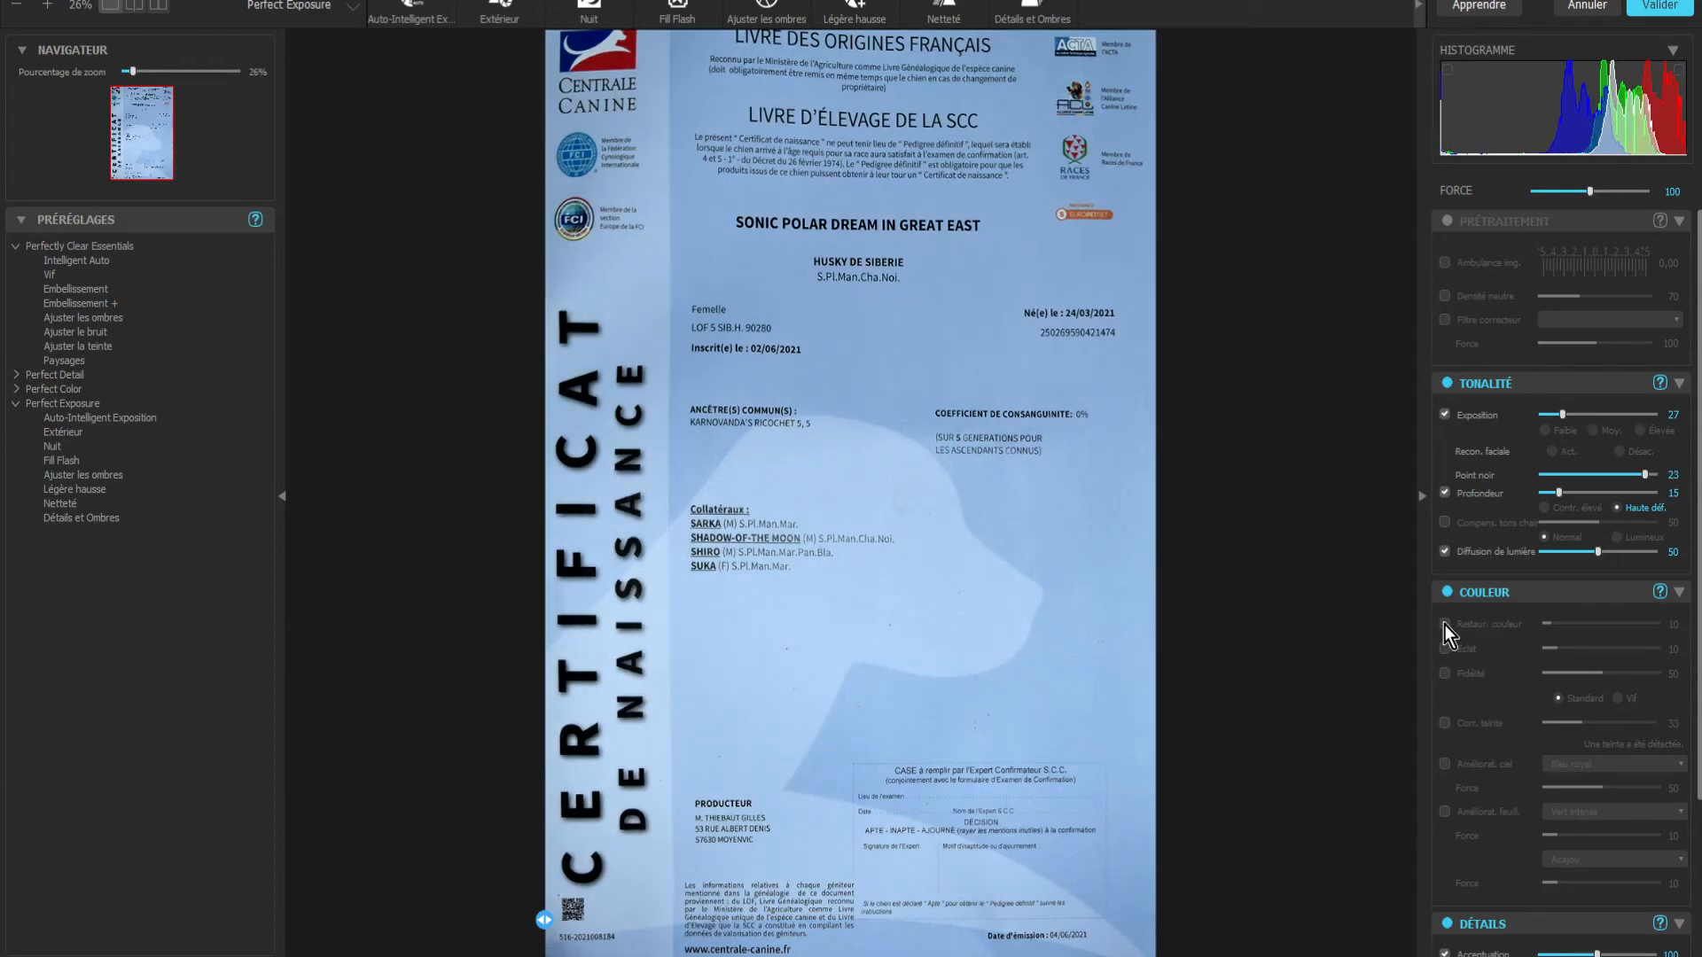
click(1444, 624)
mouse_move(1566, 416)
mouse_down()
mouse_move(1586, 417)
mouse_move(1573, 418)
mouse_up()
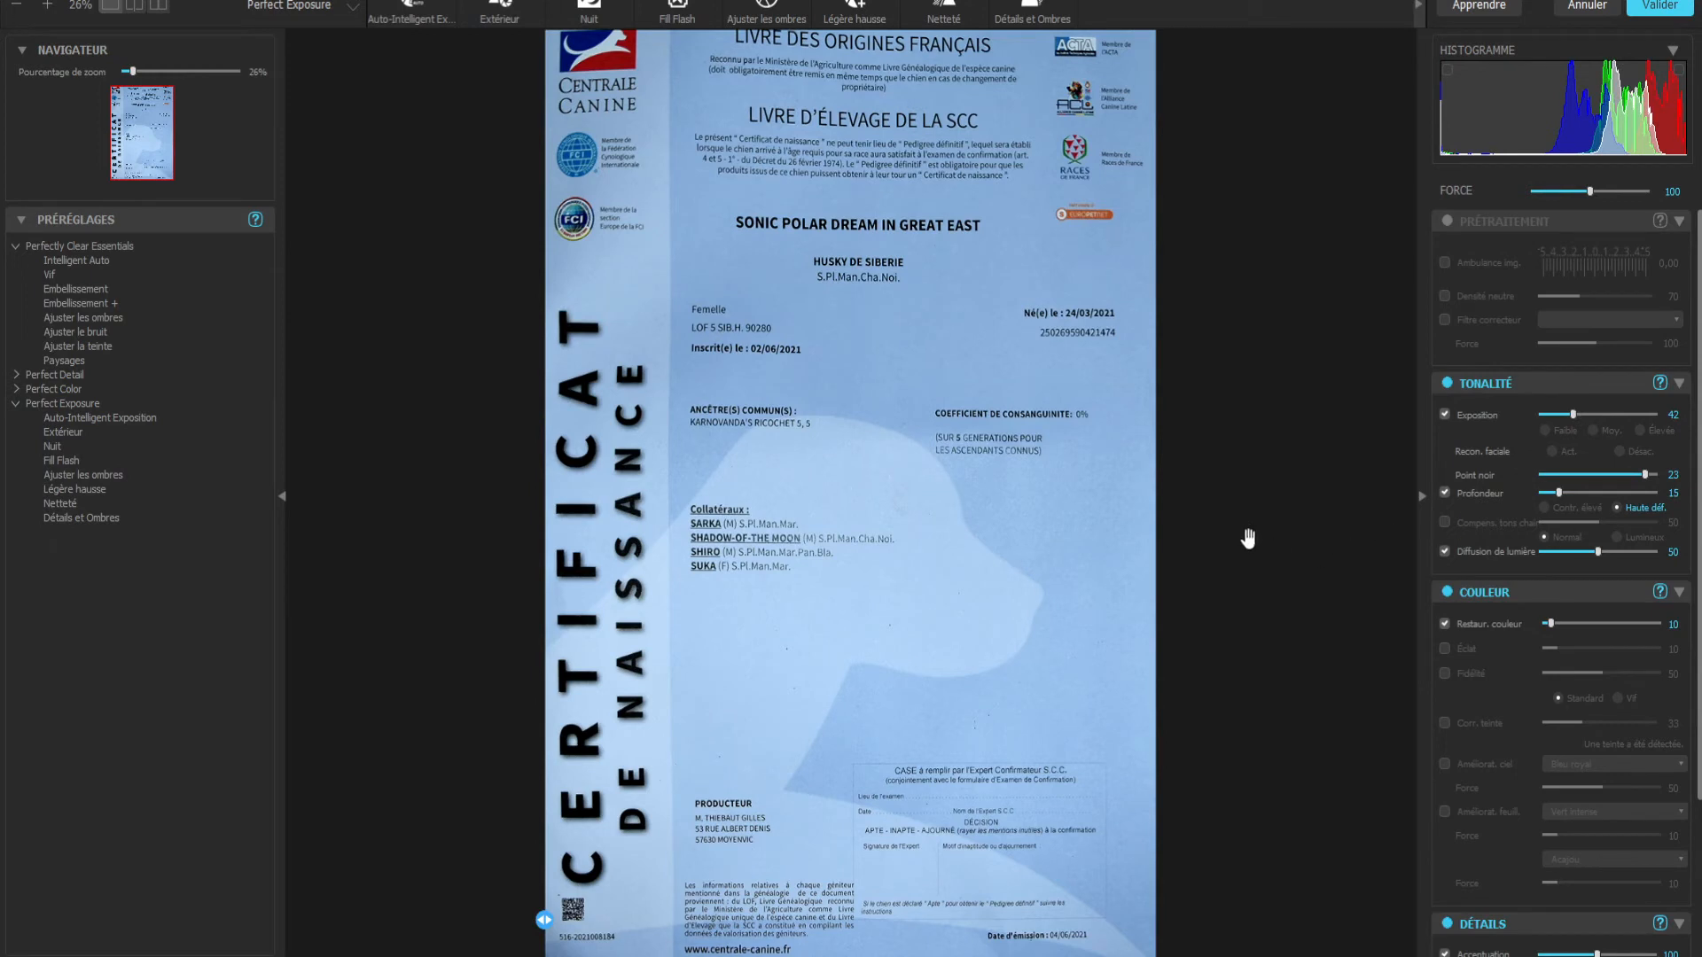
- Compare the certificate preview before and after the corrections
click(1202, 522)
click(1202, 522)
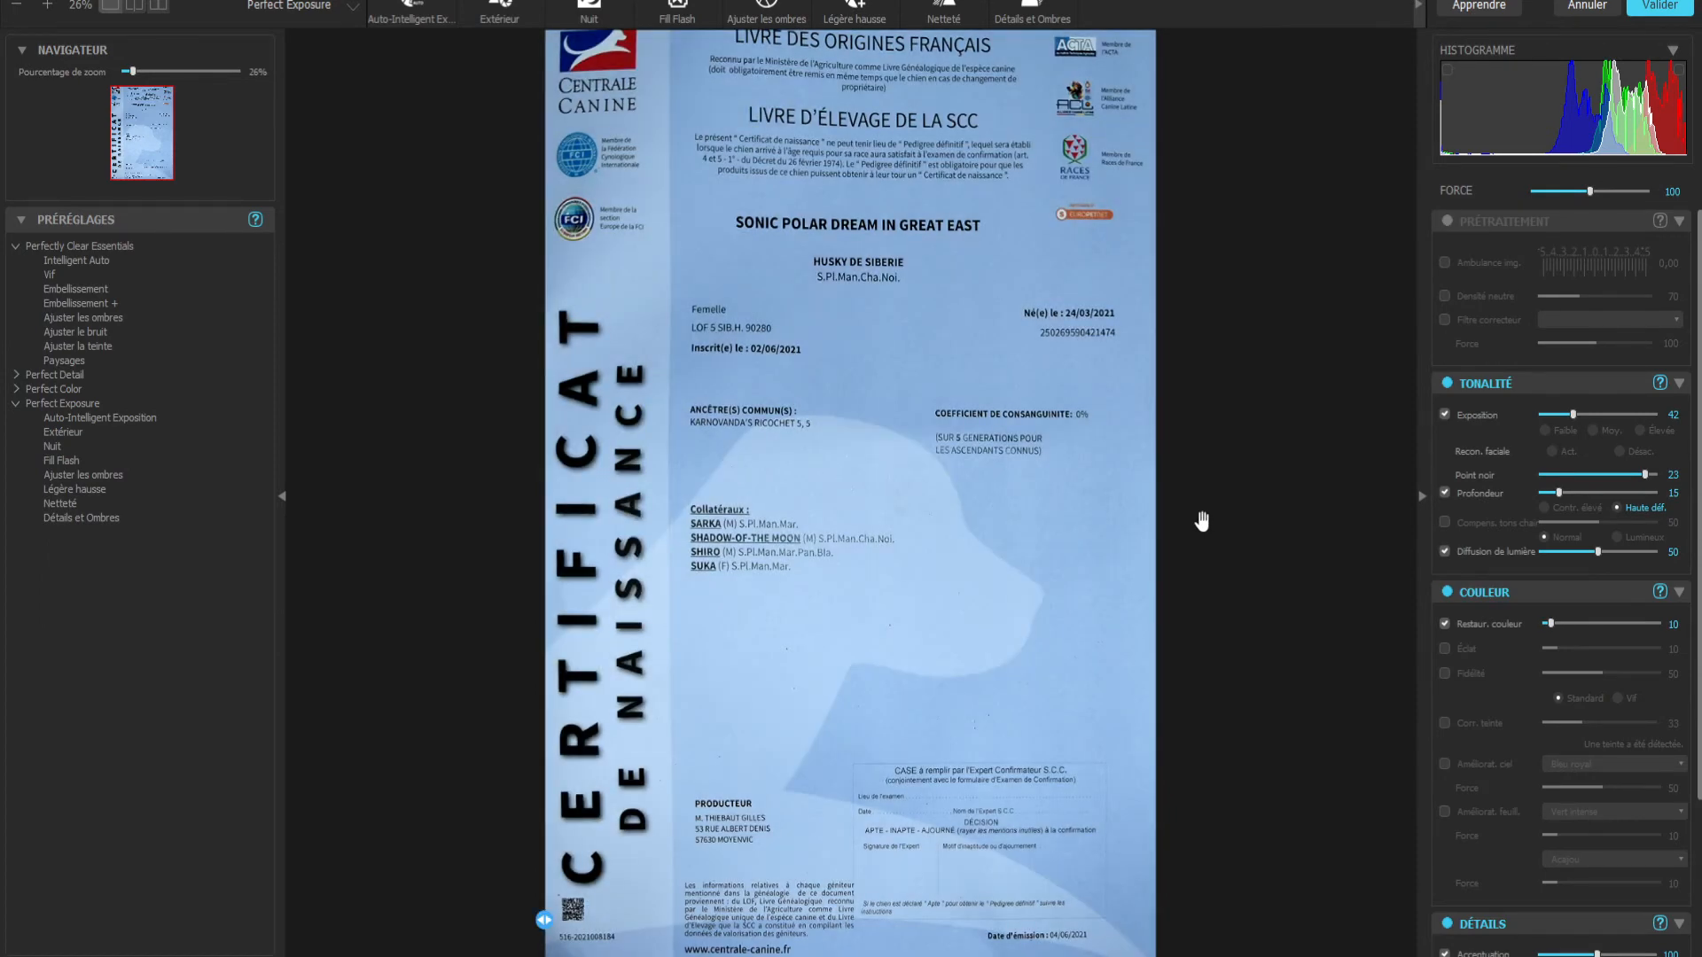
click(1202, 522)
click(1202, 523)
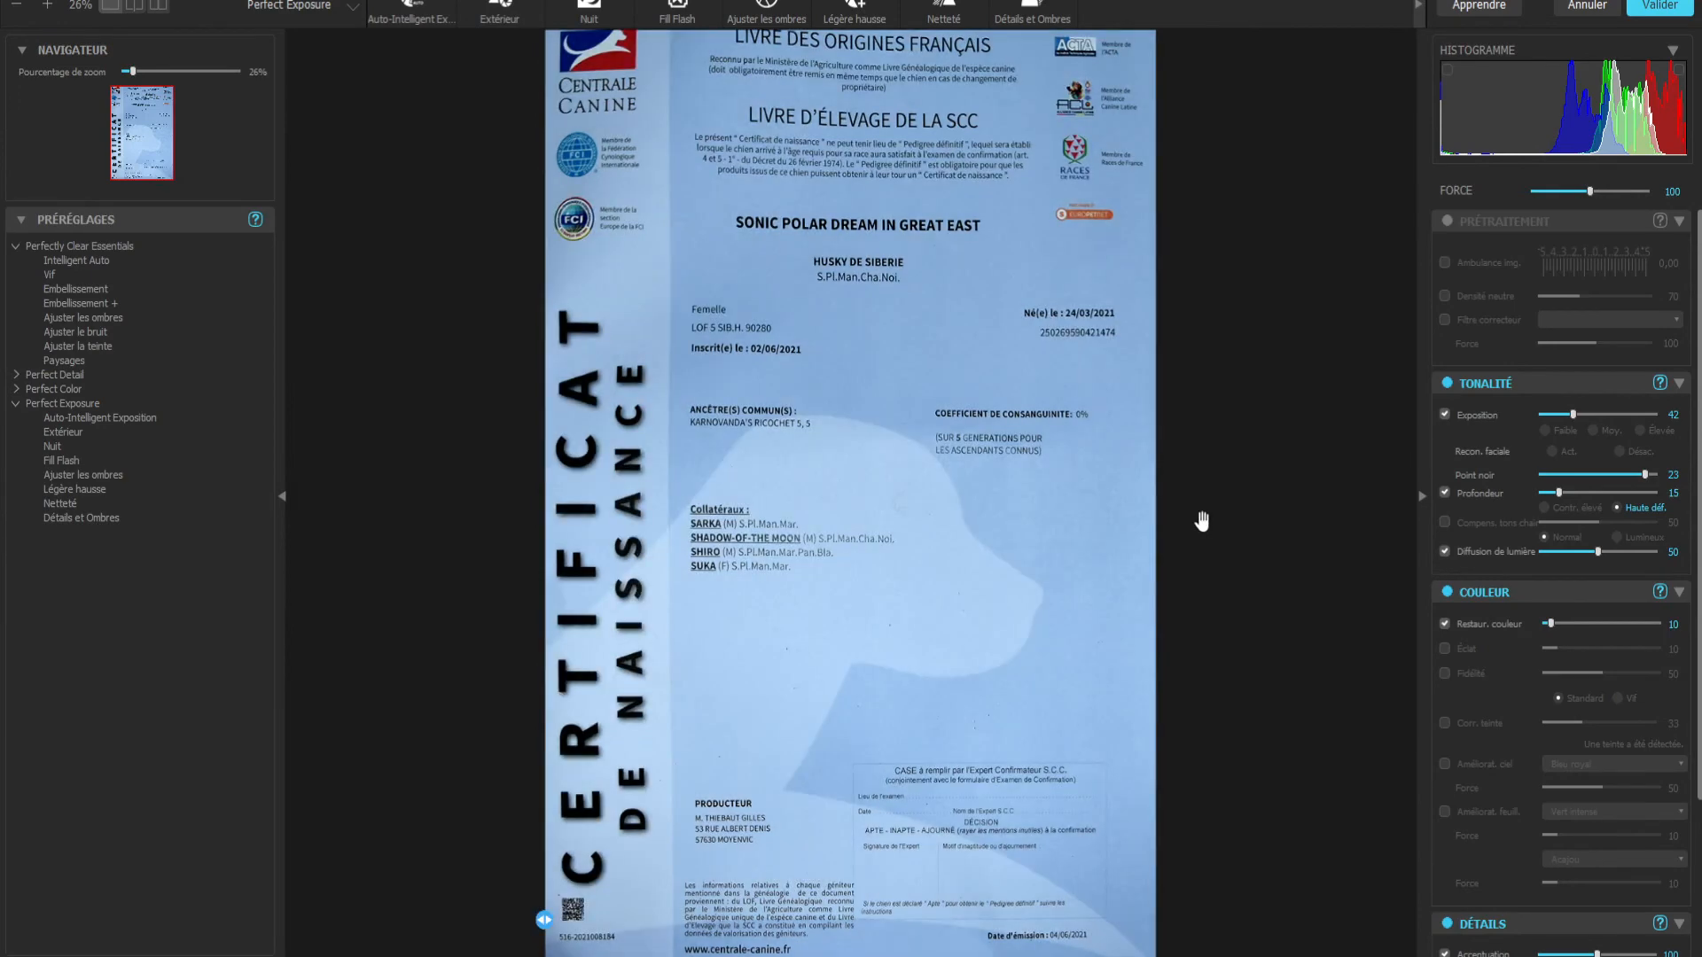
click(1202, 523)
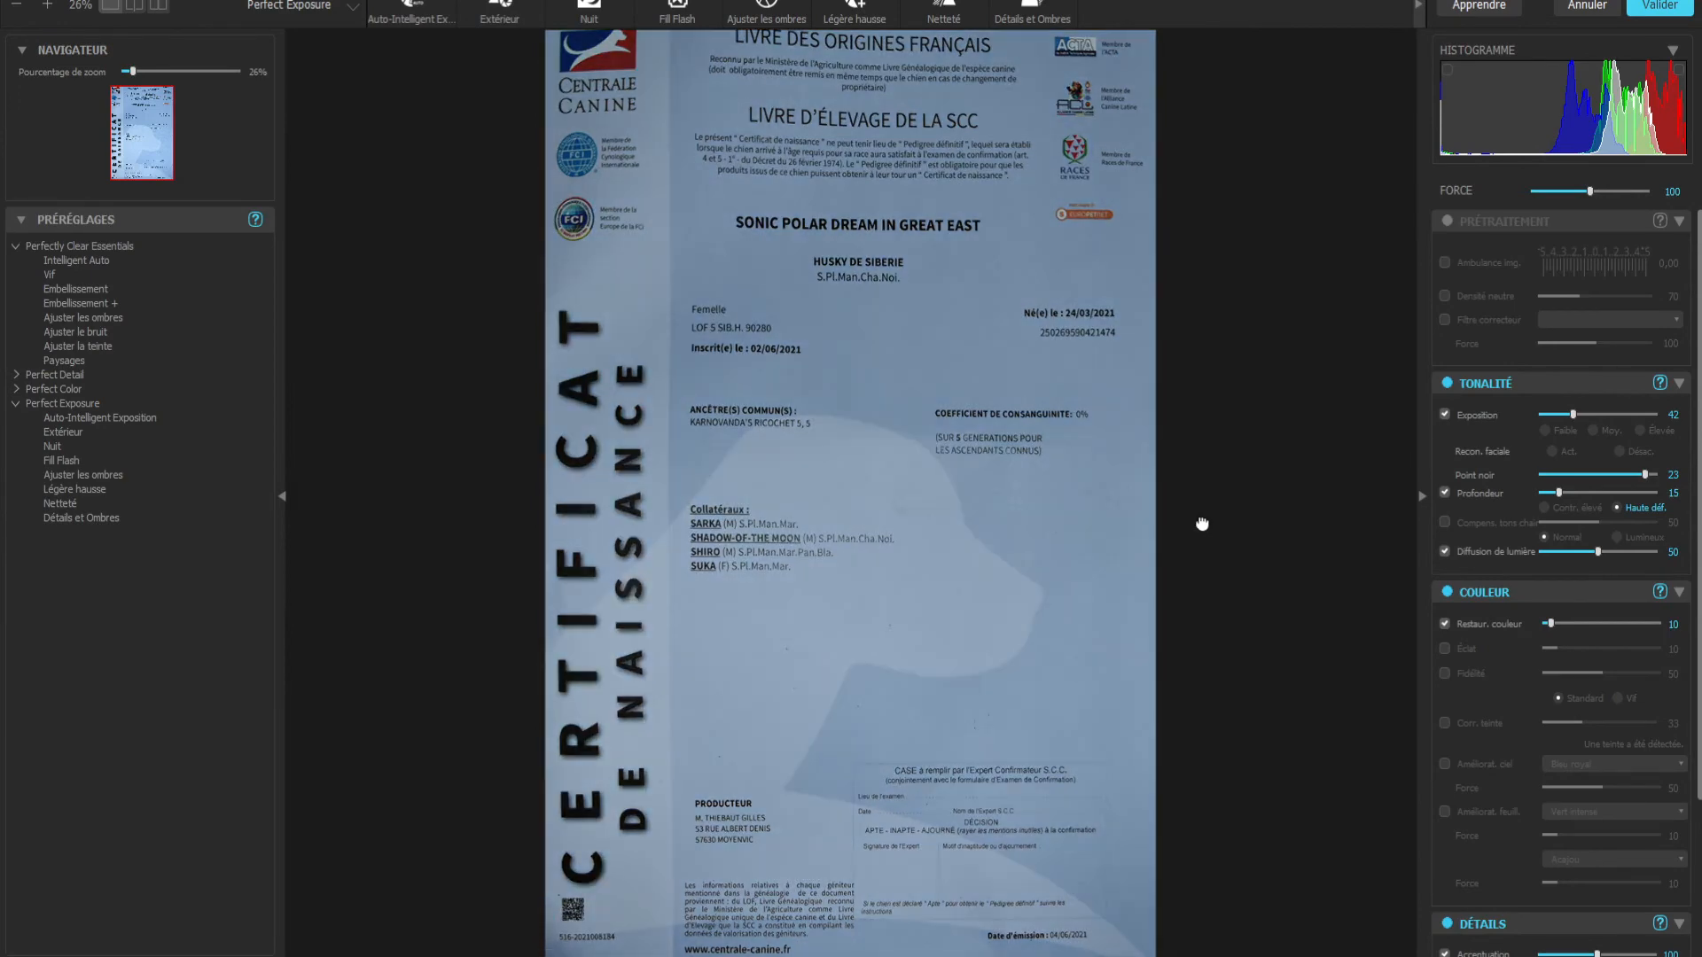
click(1202, 523)
click(1202, 523)
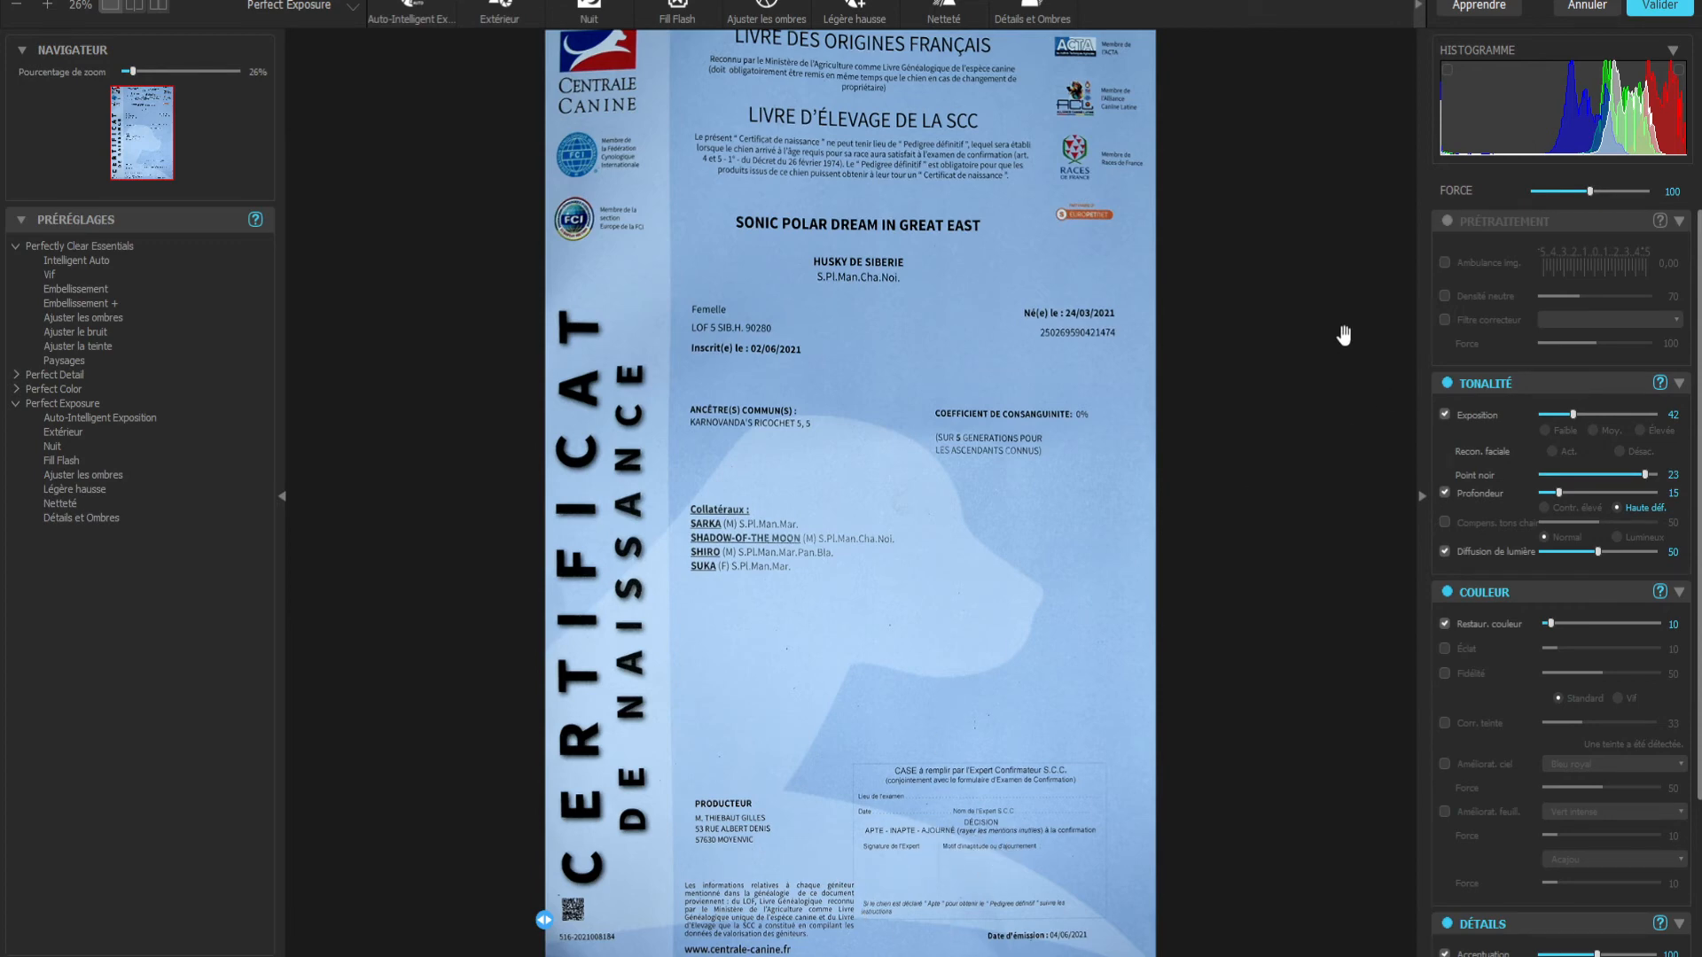
- Apply the Perfectly Clear corrections and save the certificate as DSC_8717.png in the temp folder
click(1647, 10)
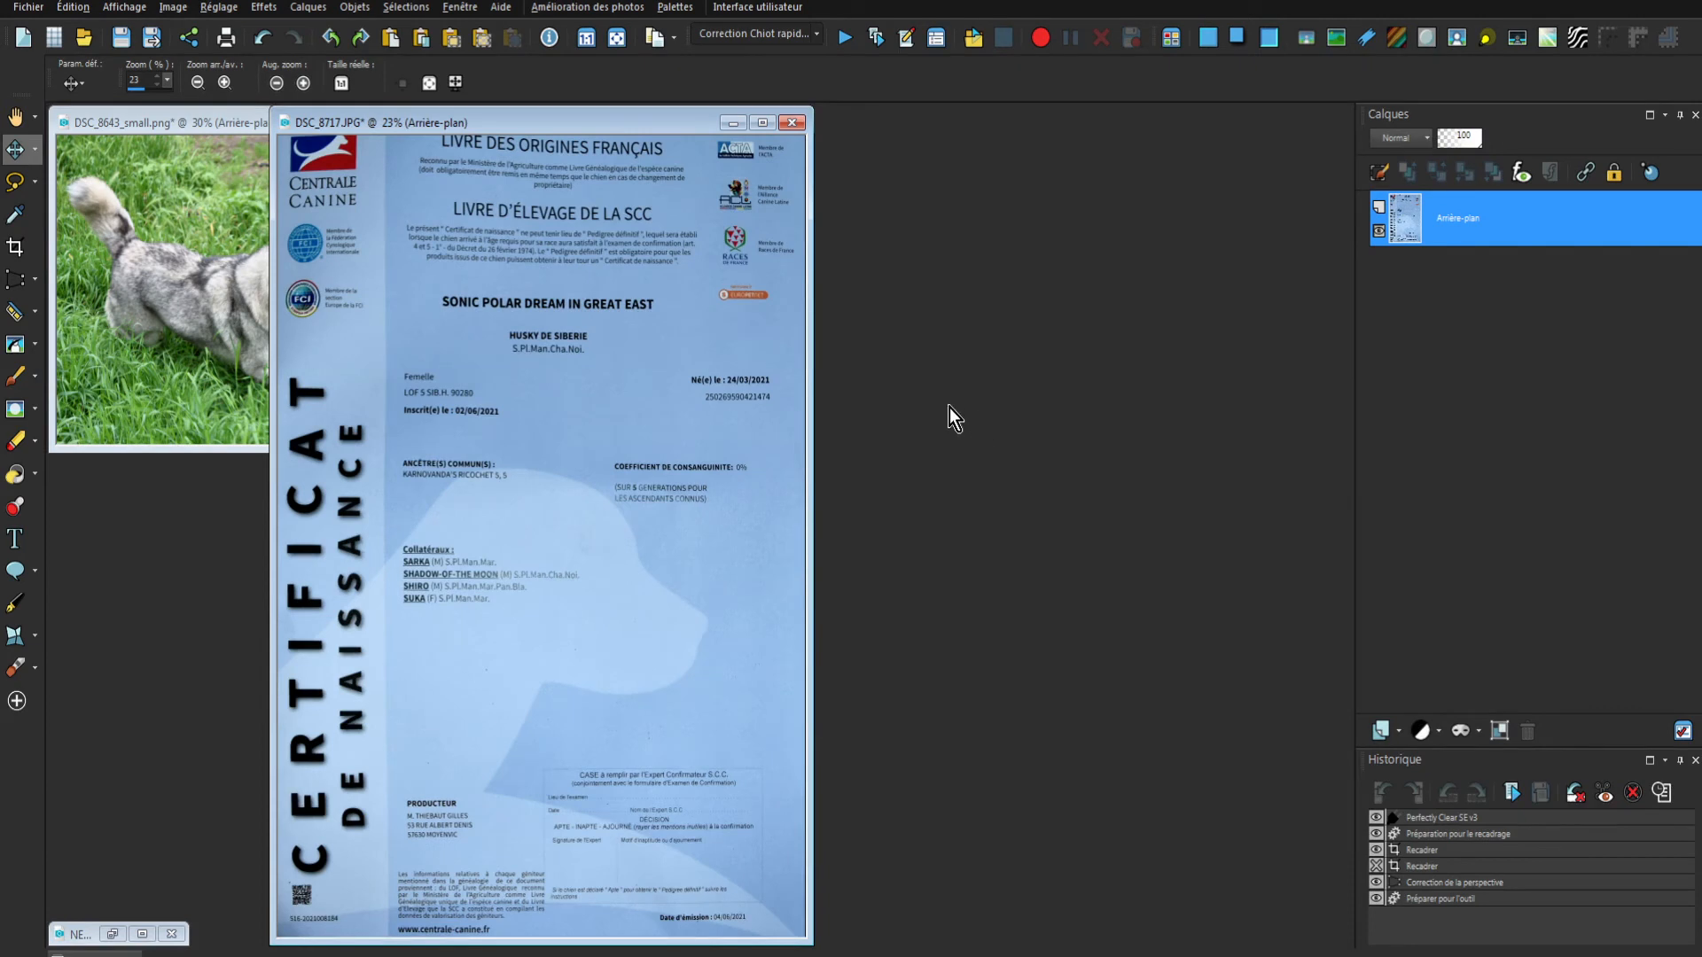
key(F12)
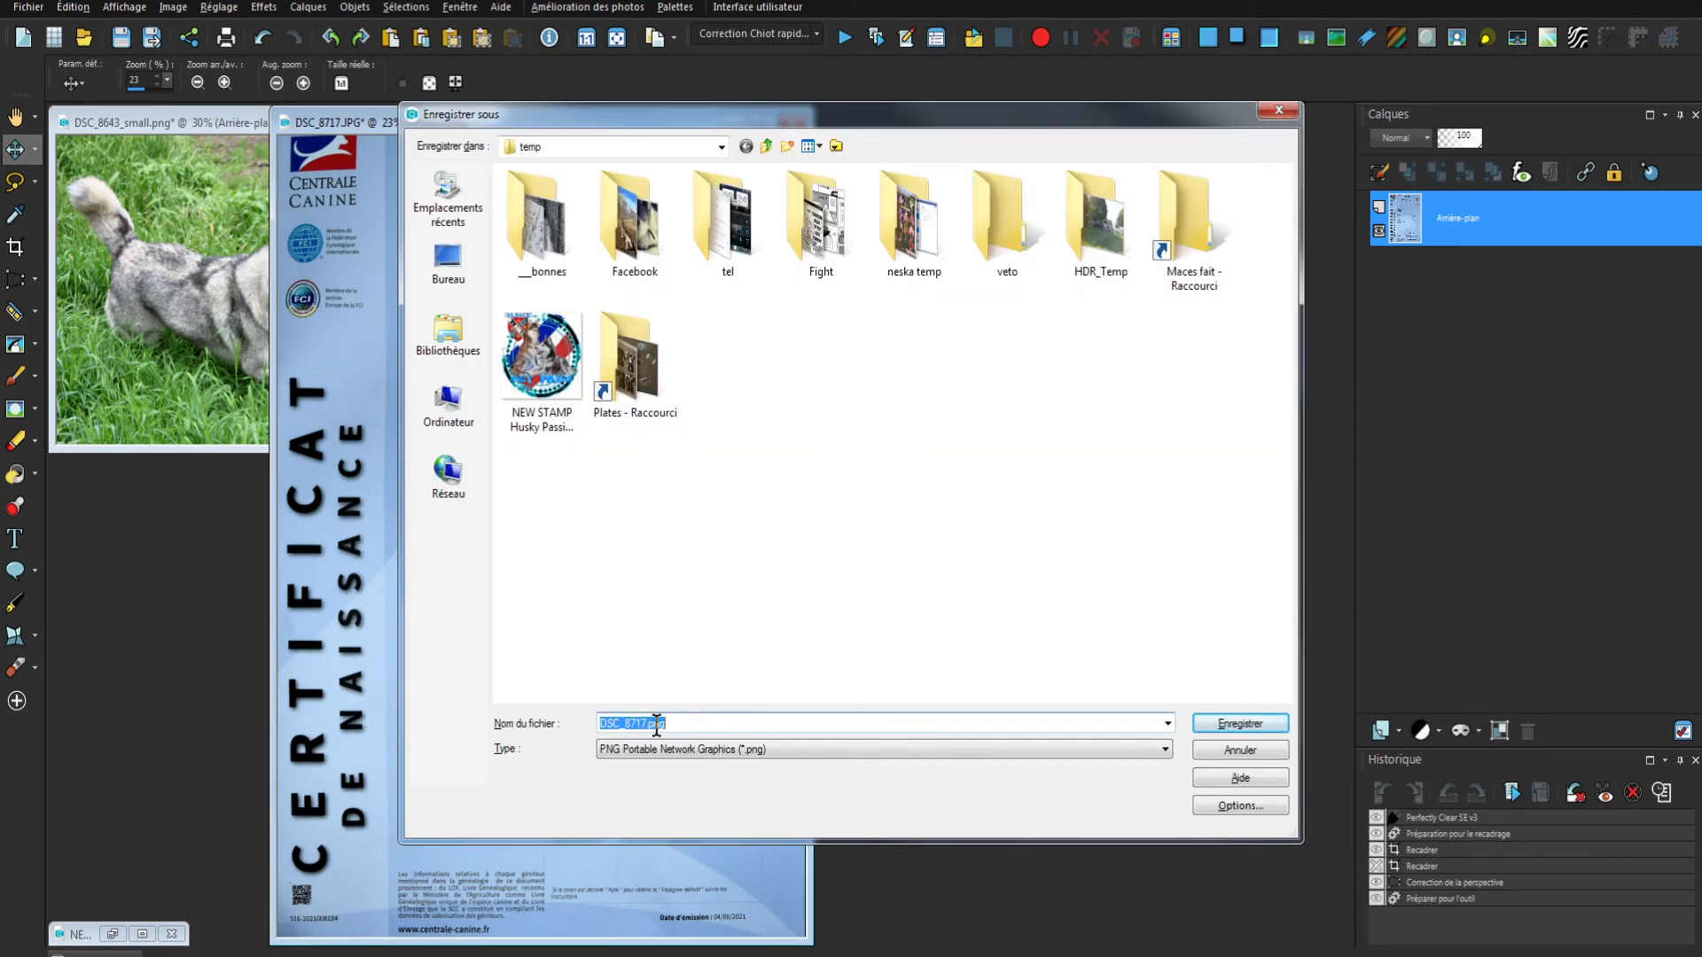
click(1227, 725)
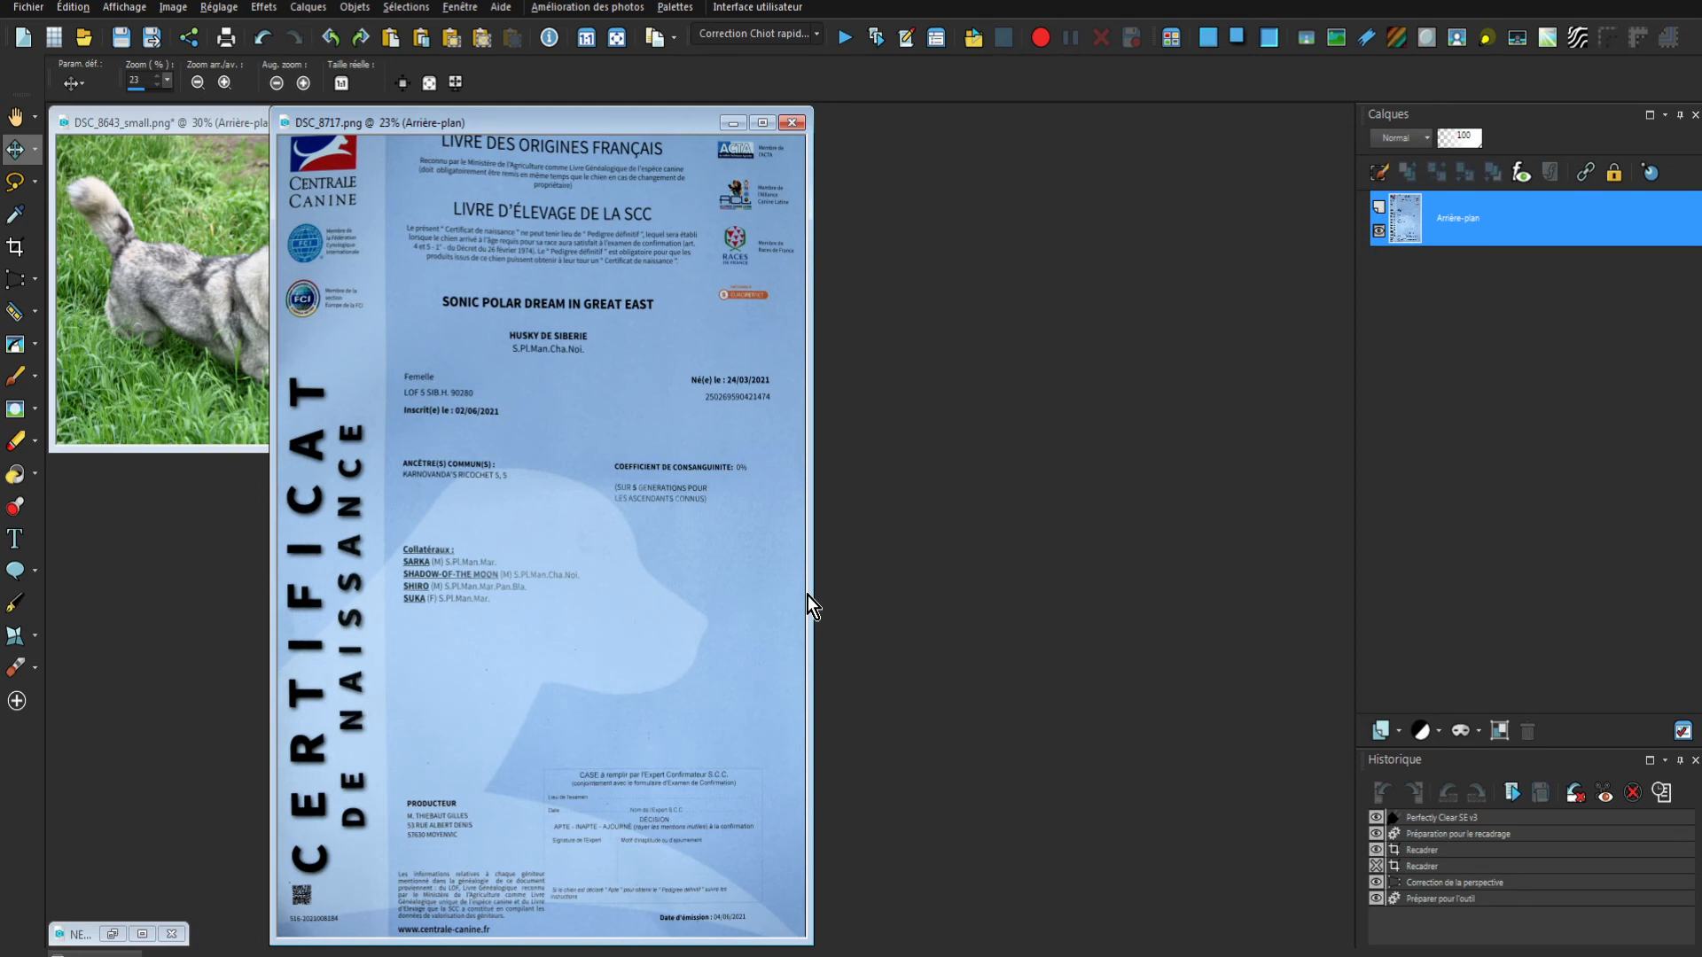
- Resize the certificate image to a height of 1080 pixels with the proportions locked
key(shift+s)
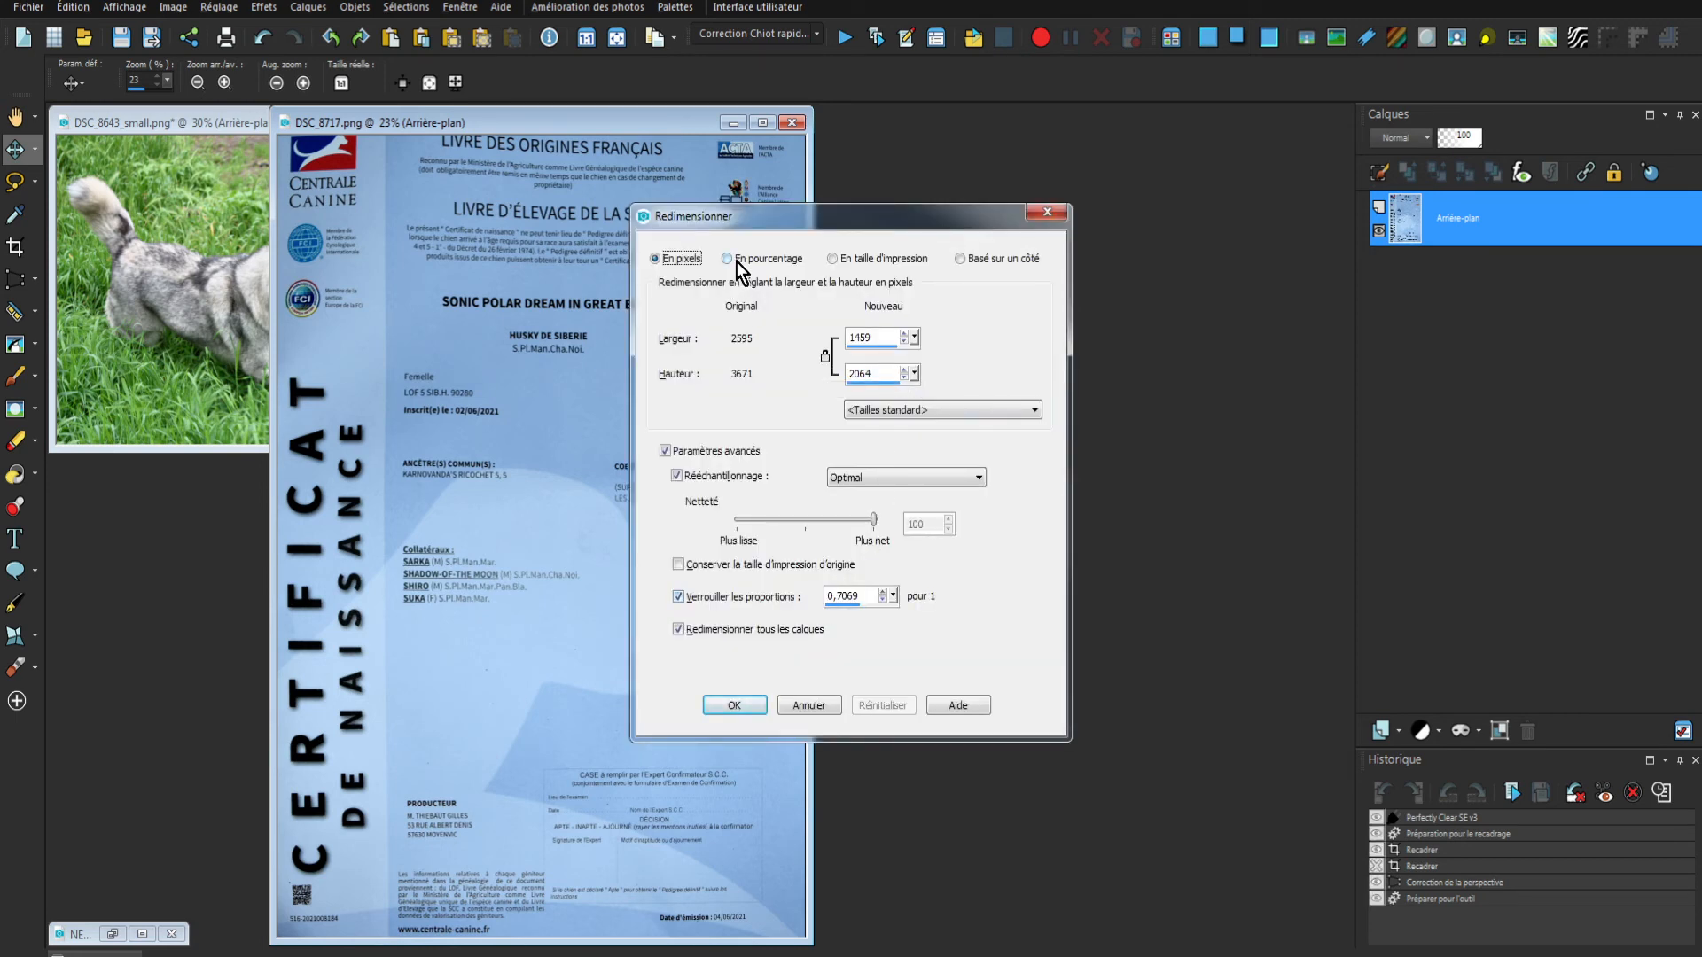
click(877, 373)
drag(887, 373, 836, 367)
text(1080)
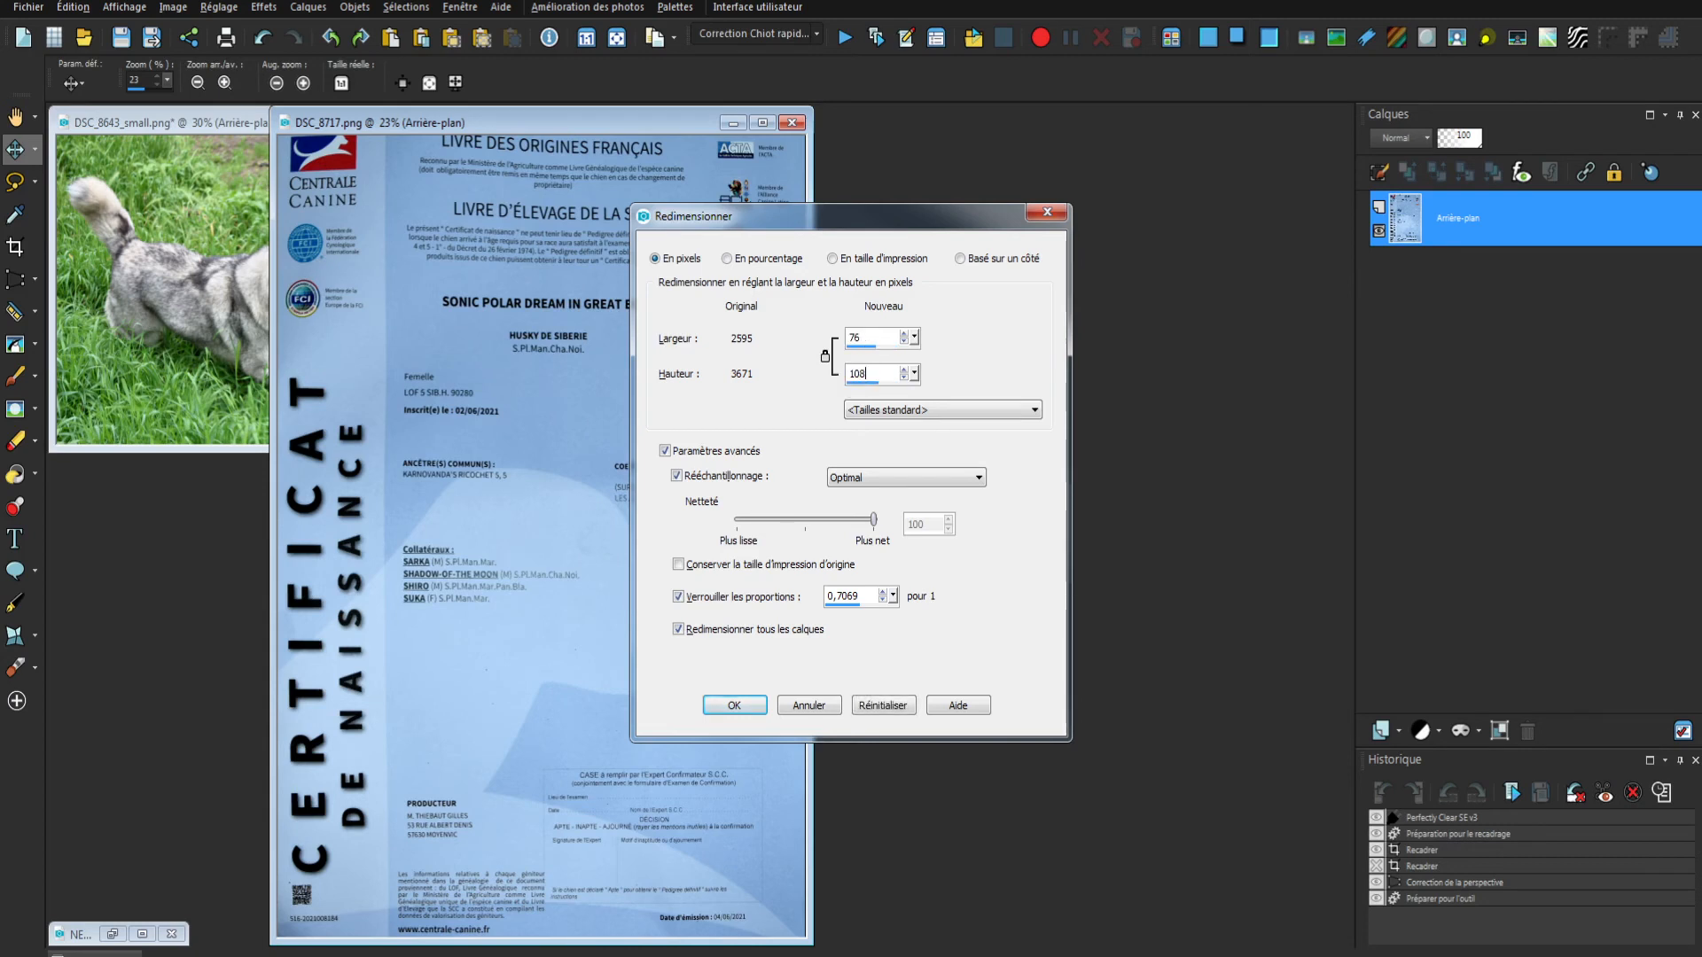
click(735, 717)
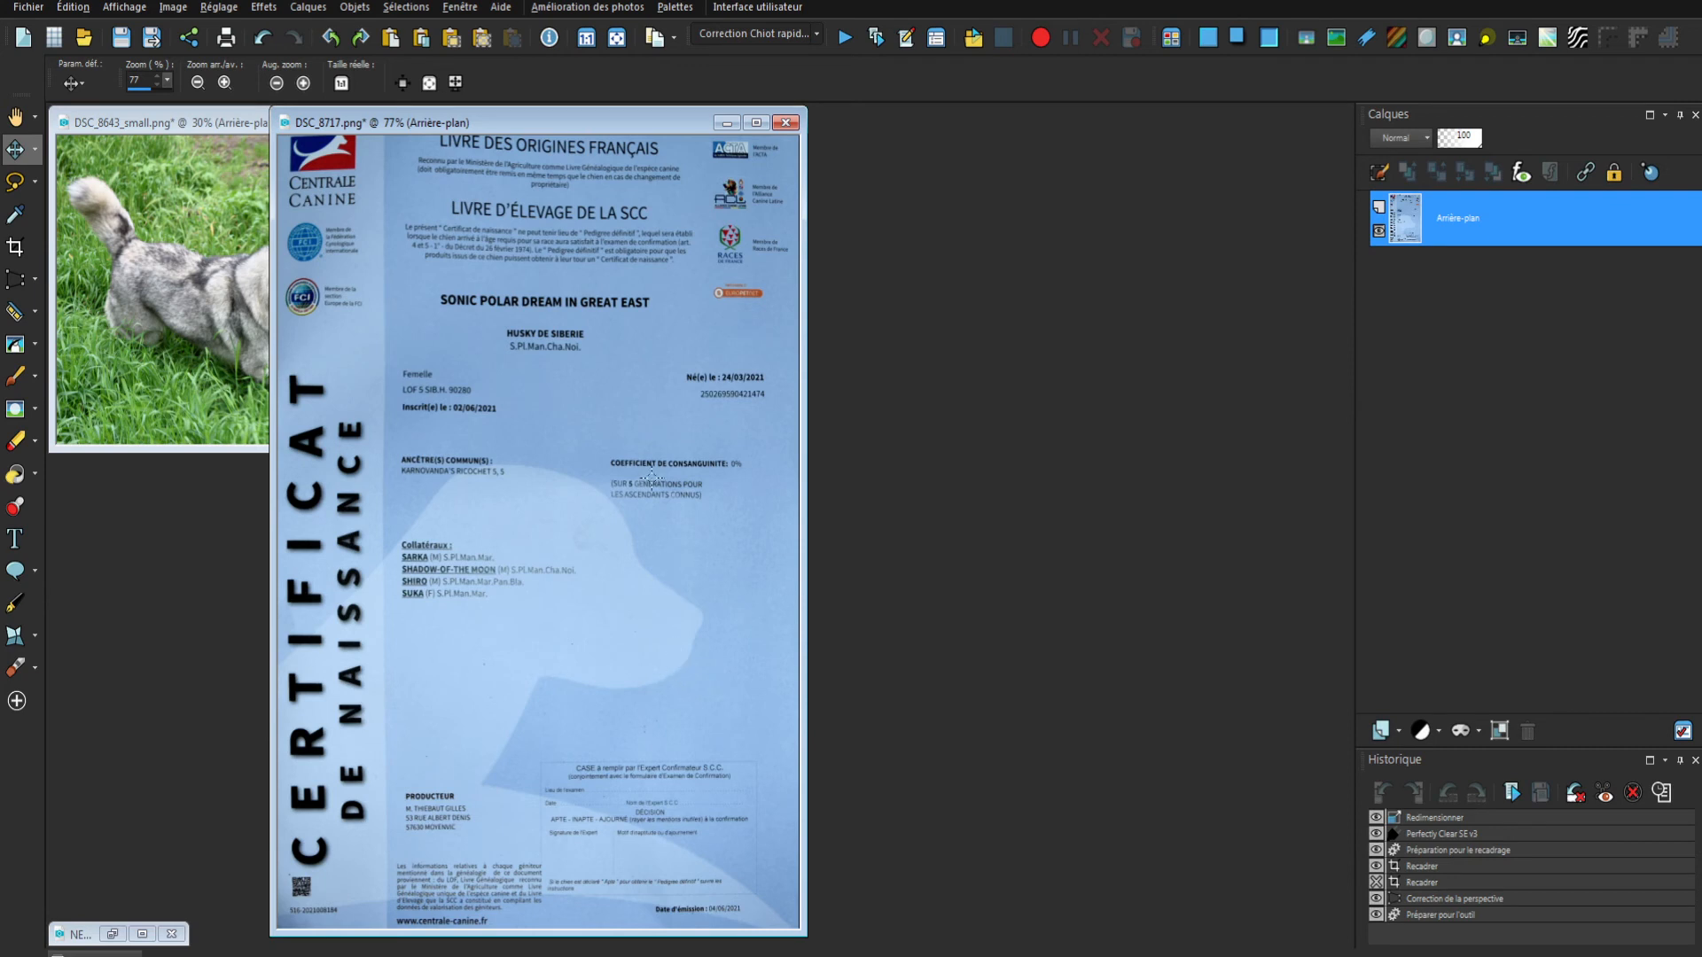
- Save the resized certificate as a separate PNG file named DSC_8717_small.png
key(F12)
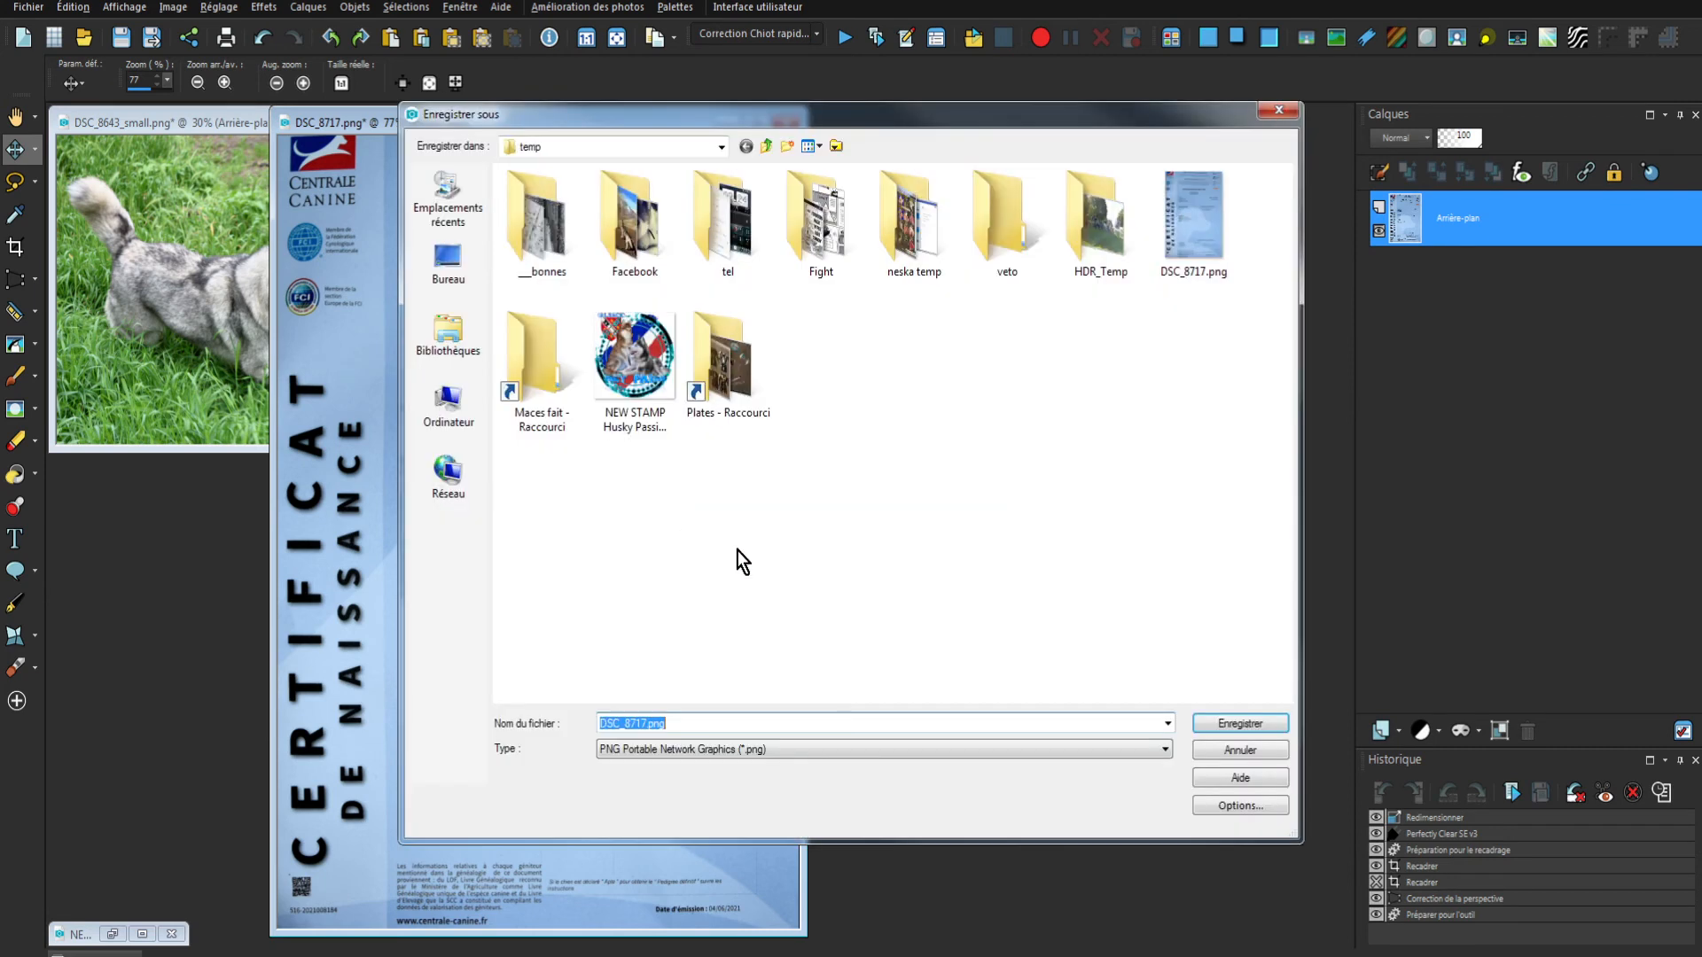
key(Right)
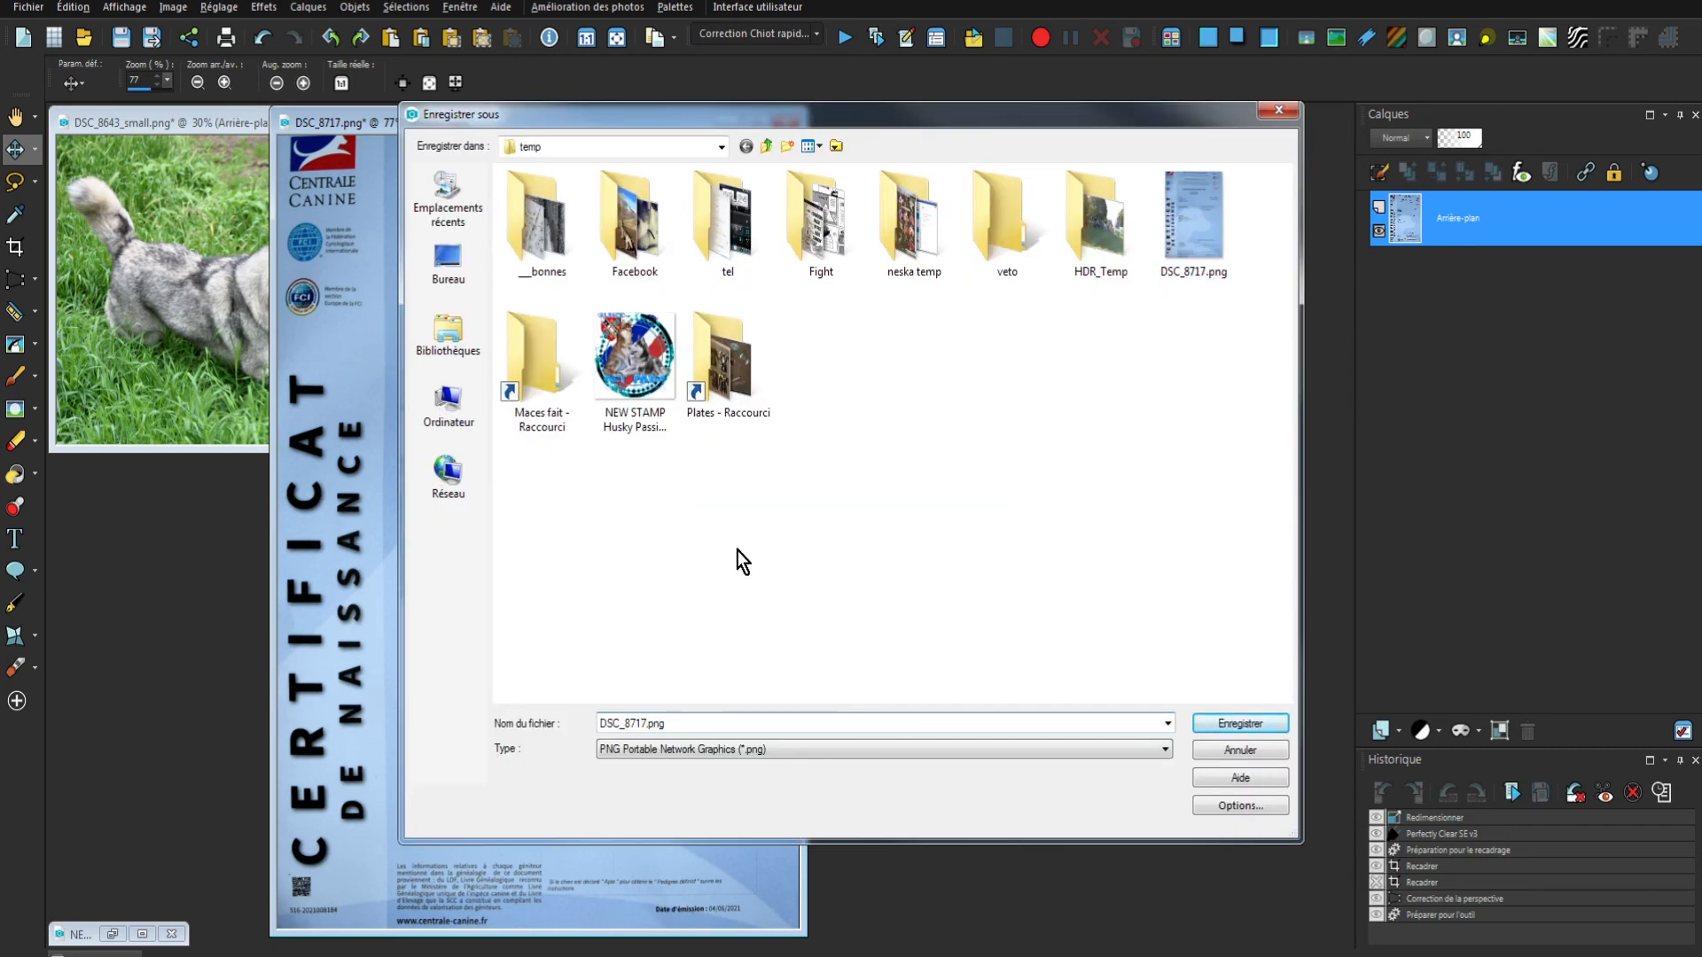
text(_small)
key(Return)
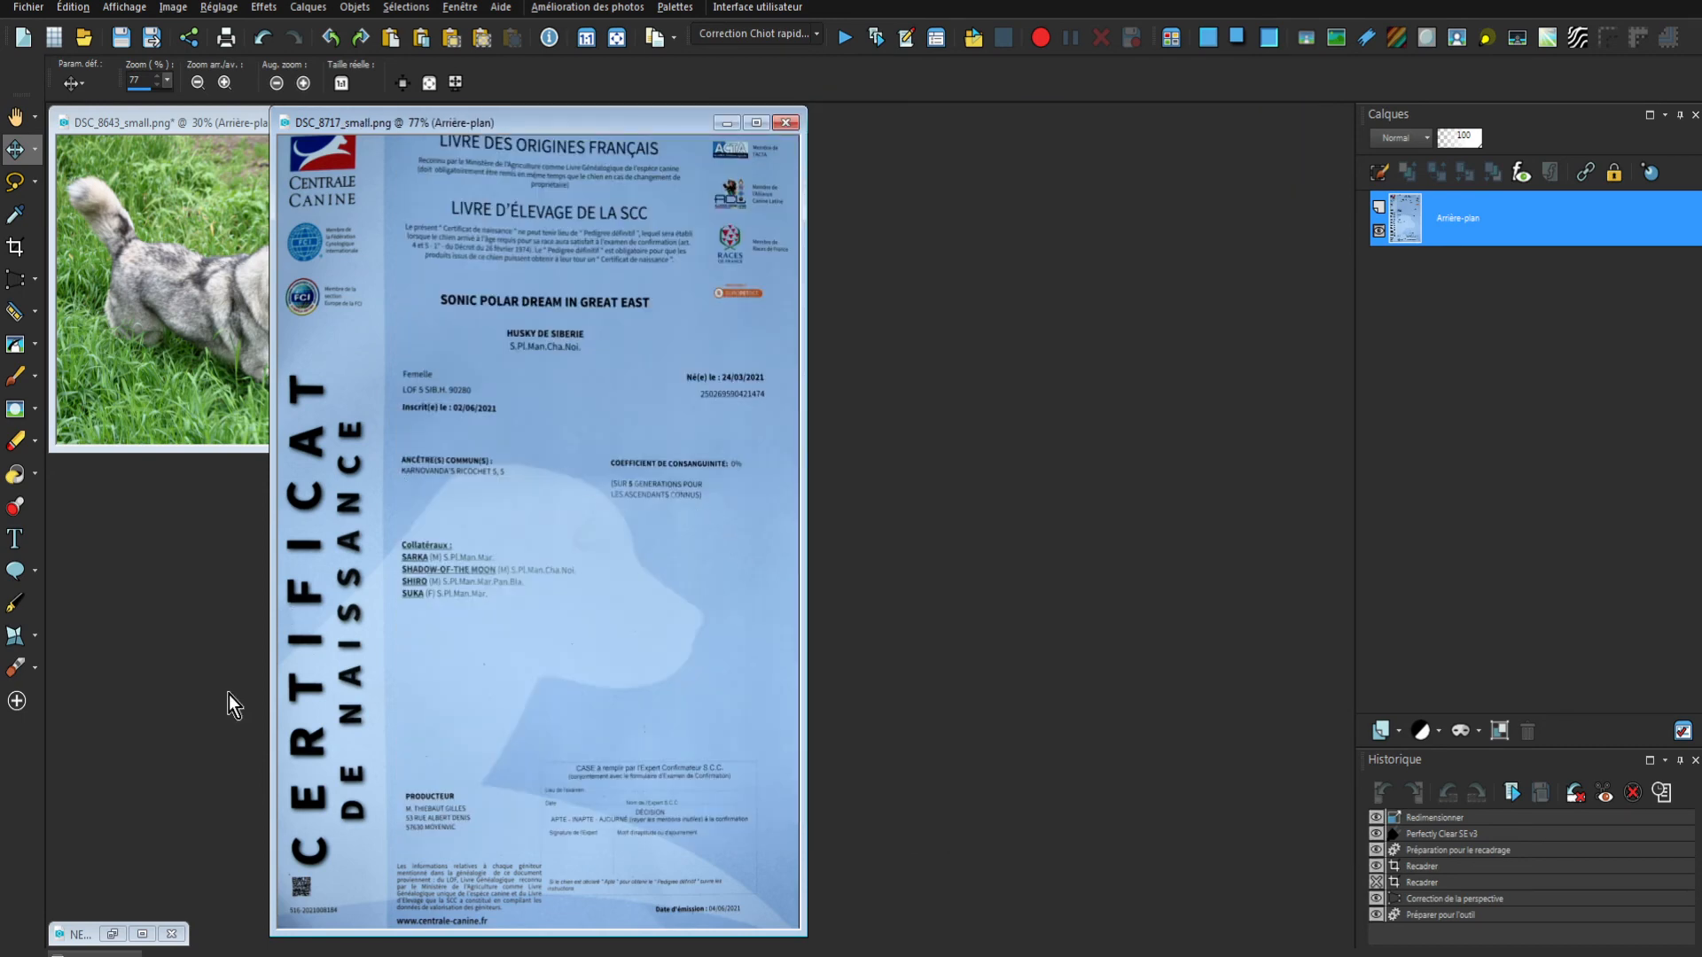
- Copy the Husky Passion stamp image and paste it into the certificate image as a new layer
click(111, 933)
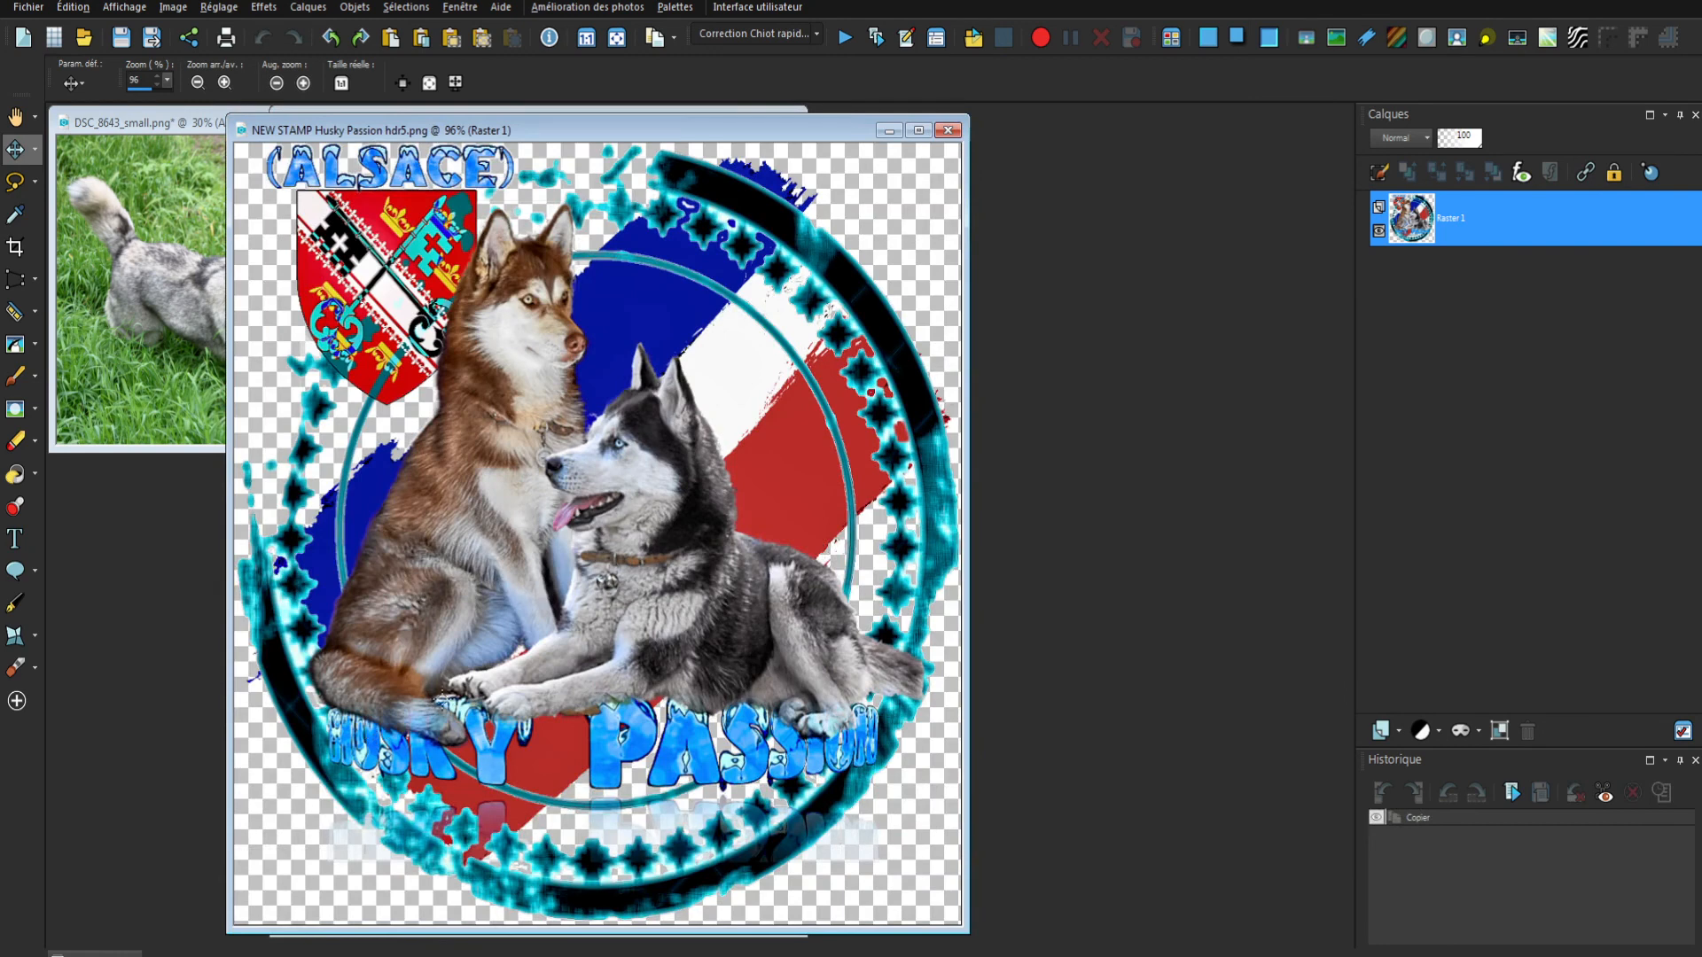
key(ctrl+c)
click(889, 131)
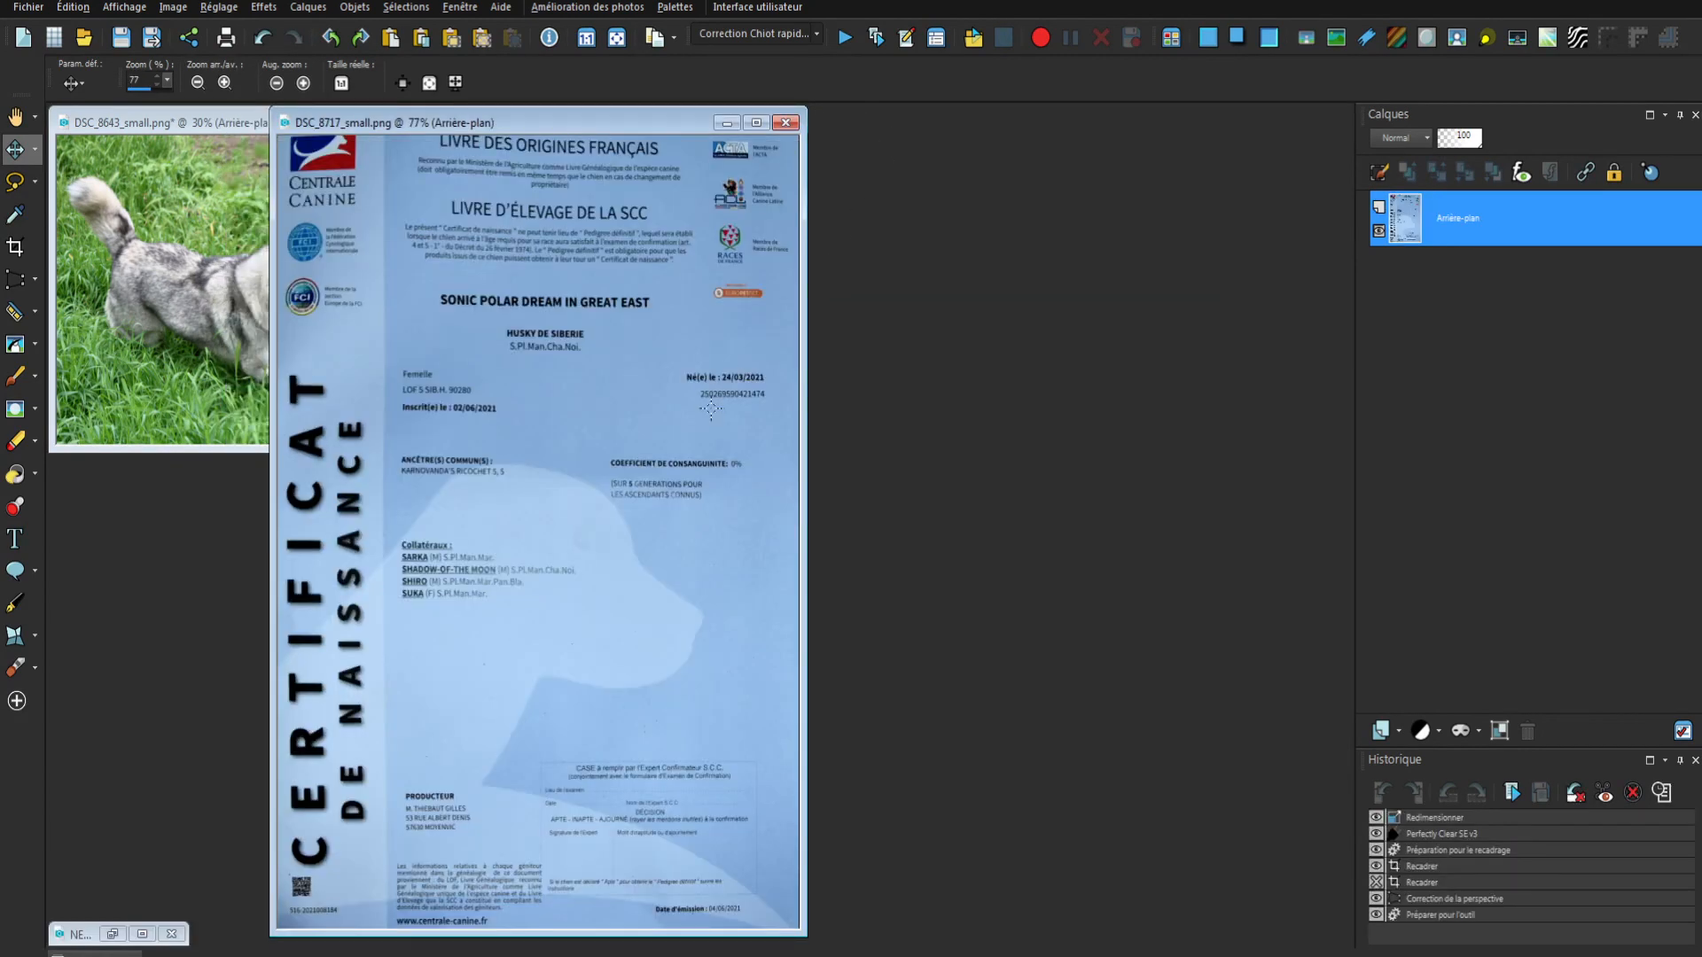
key(ctrl+l)
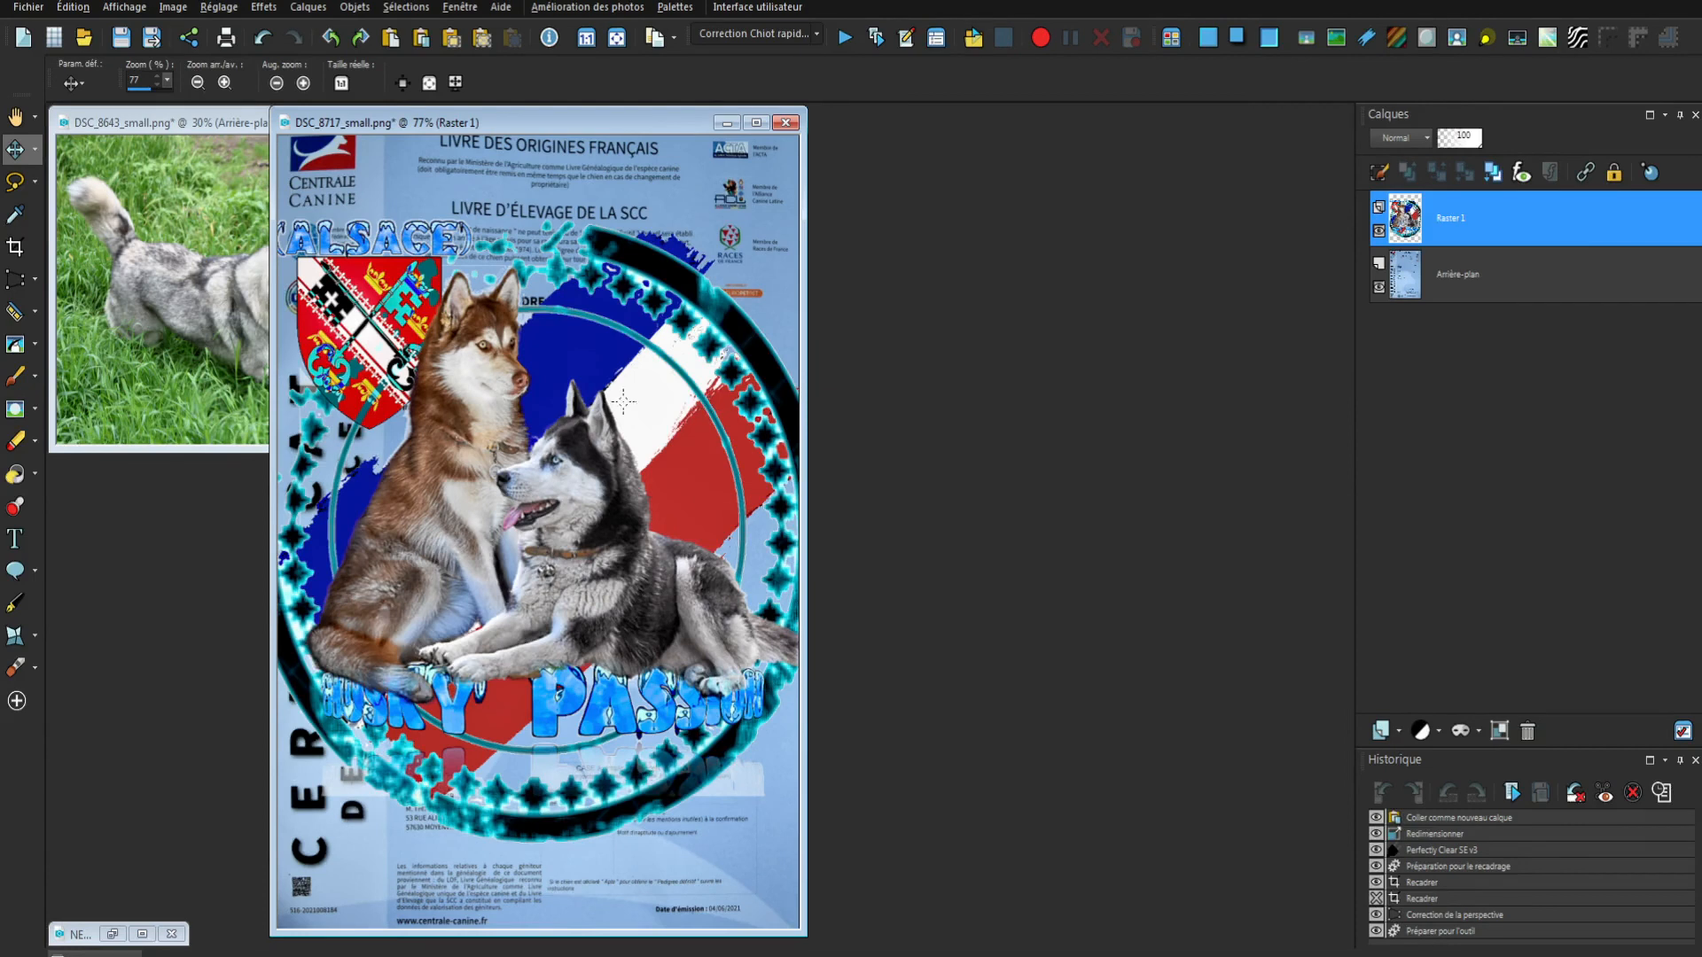
- Scale the Husky Passion stamp to about 24% in Scale mode and place it in the certificate's lower-right corner
click(39, 151)
click(97, 154)
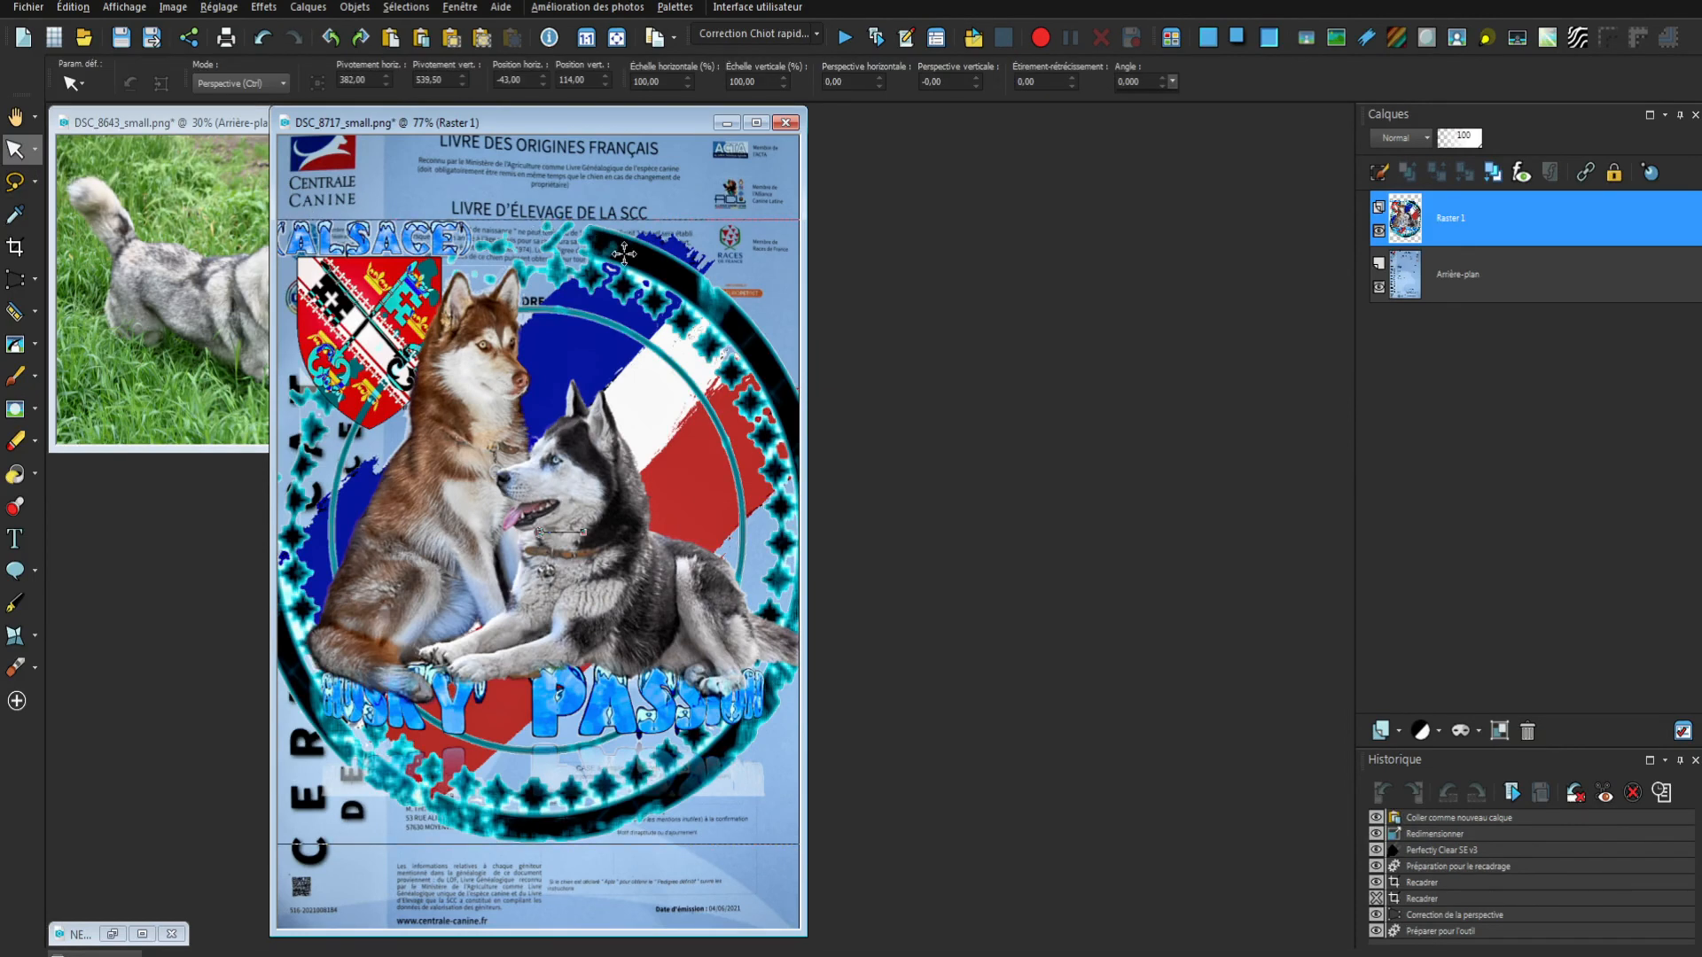
drag(570, 516, 480, 558)
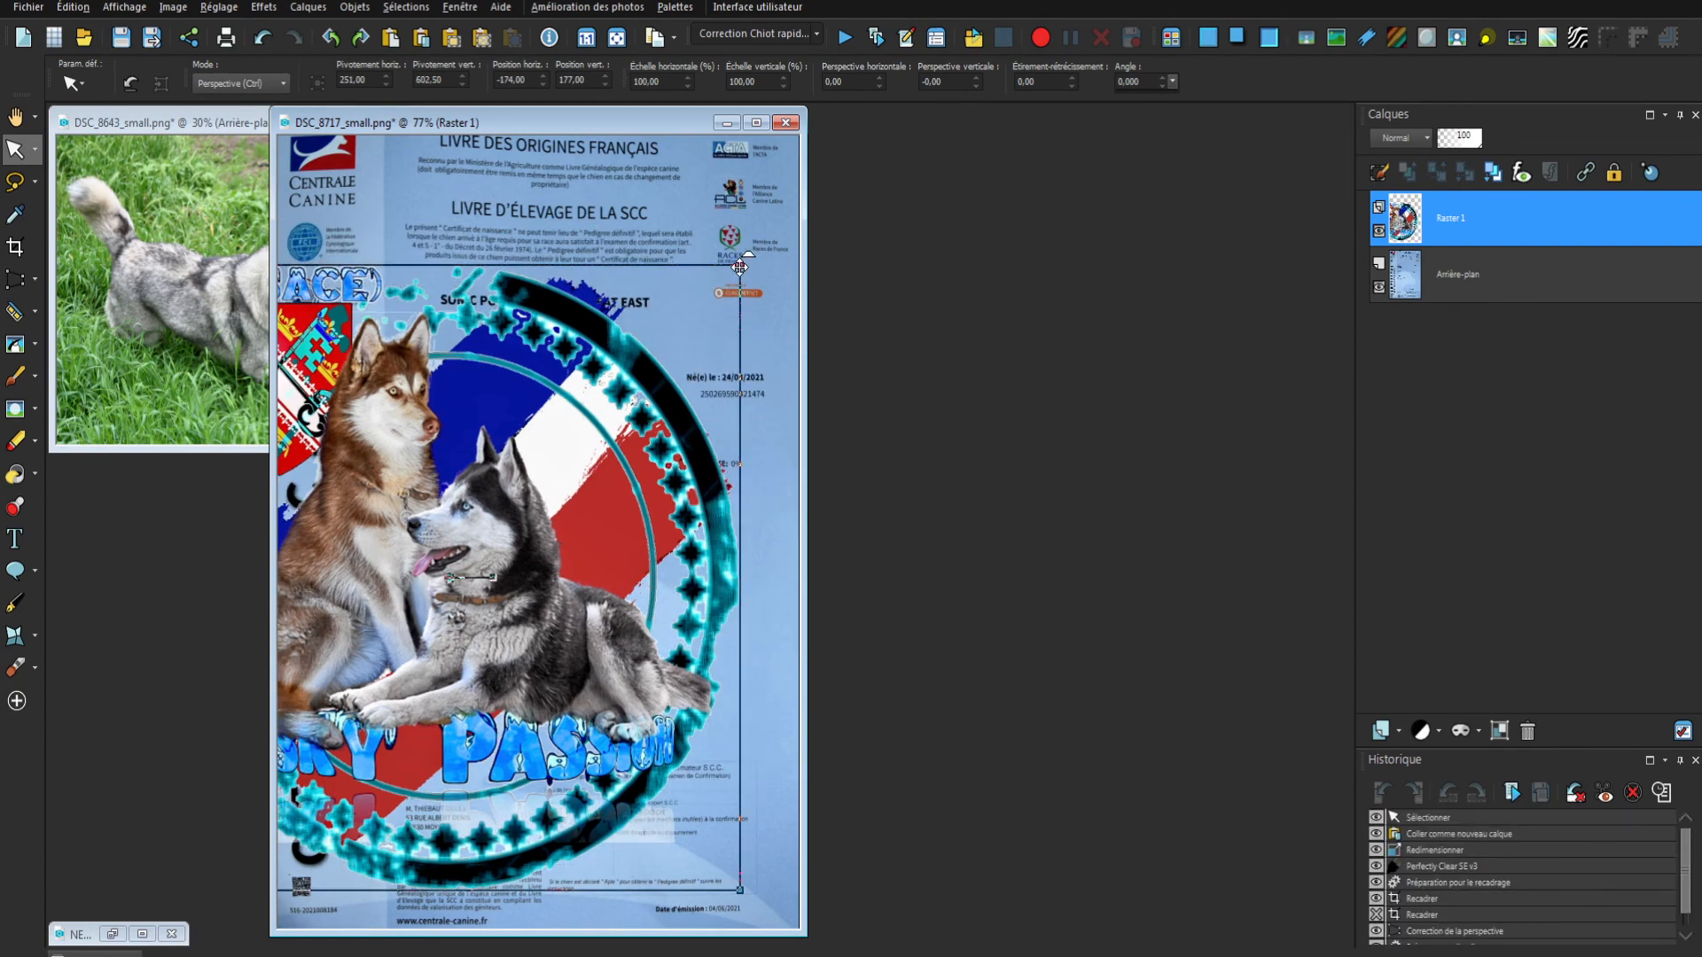
click(227, 87)
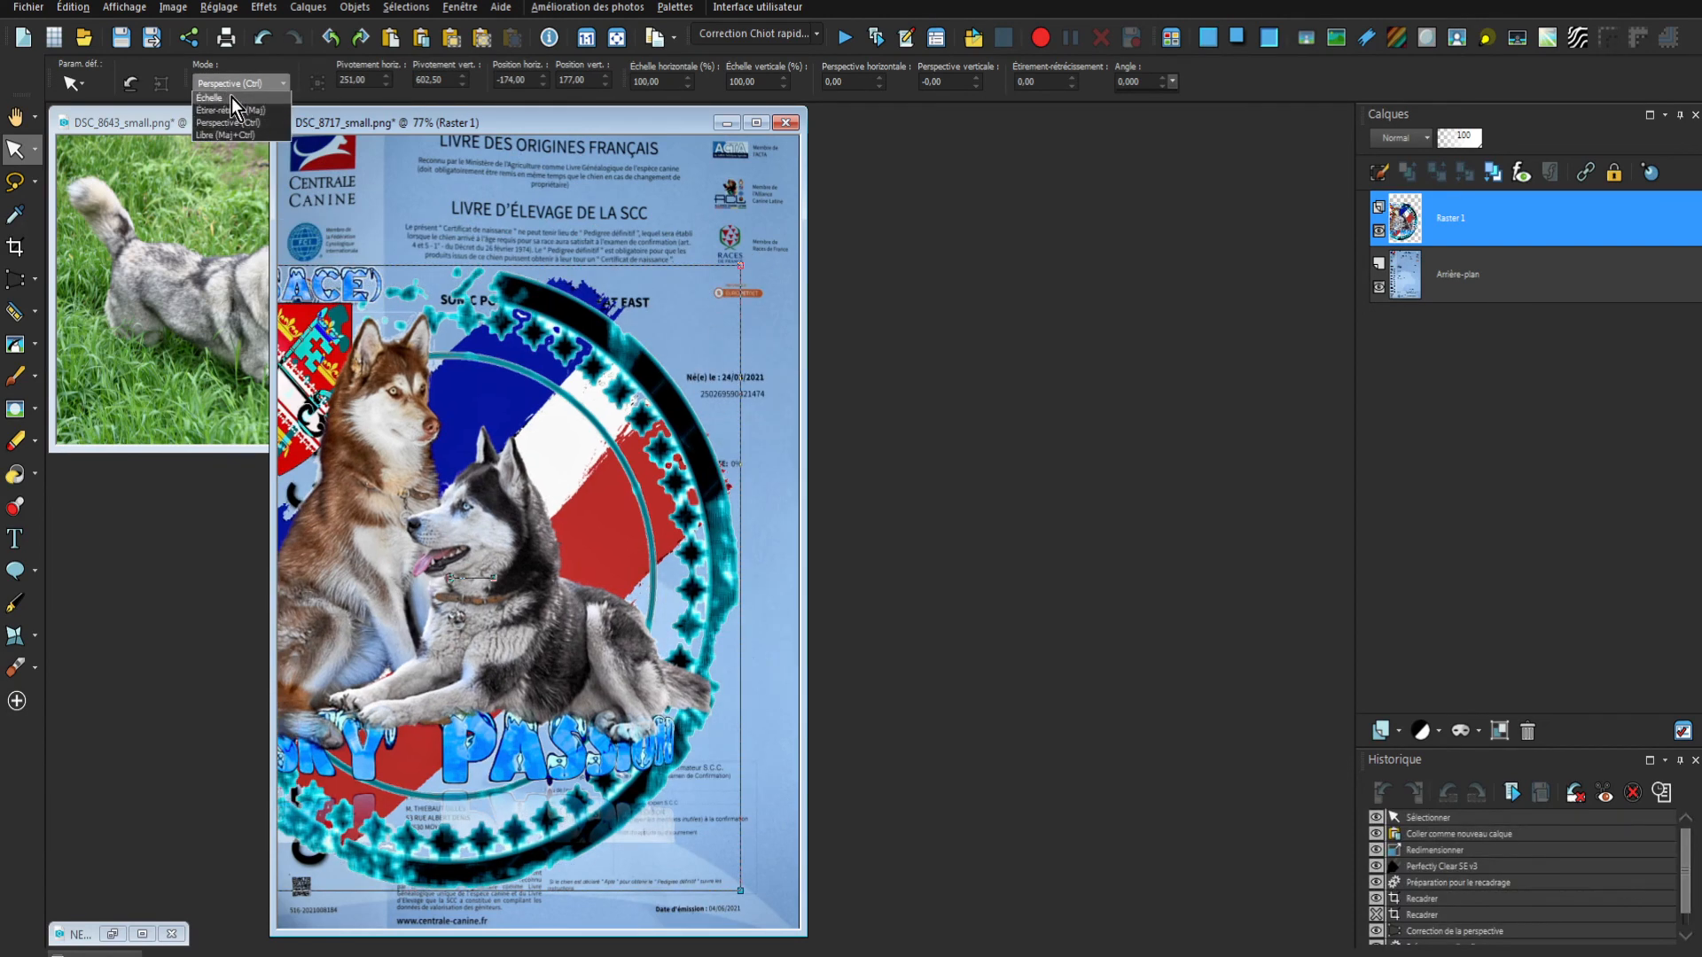
click(229, 99)
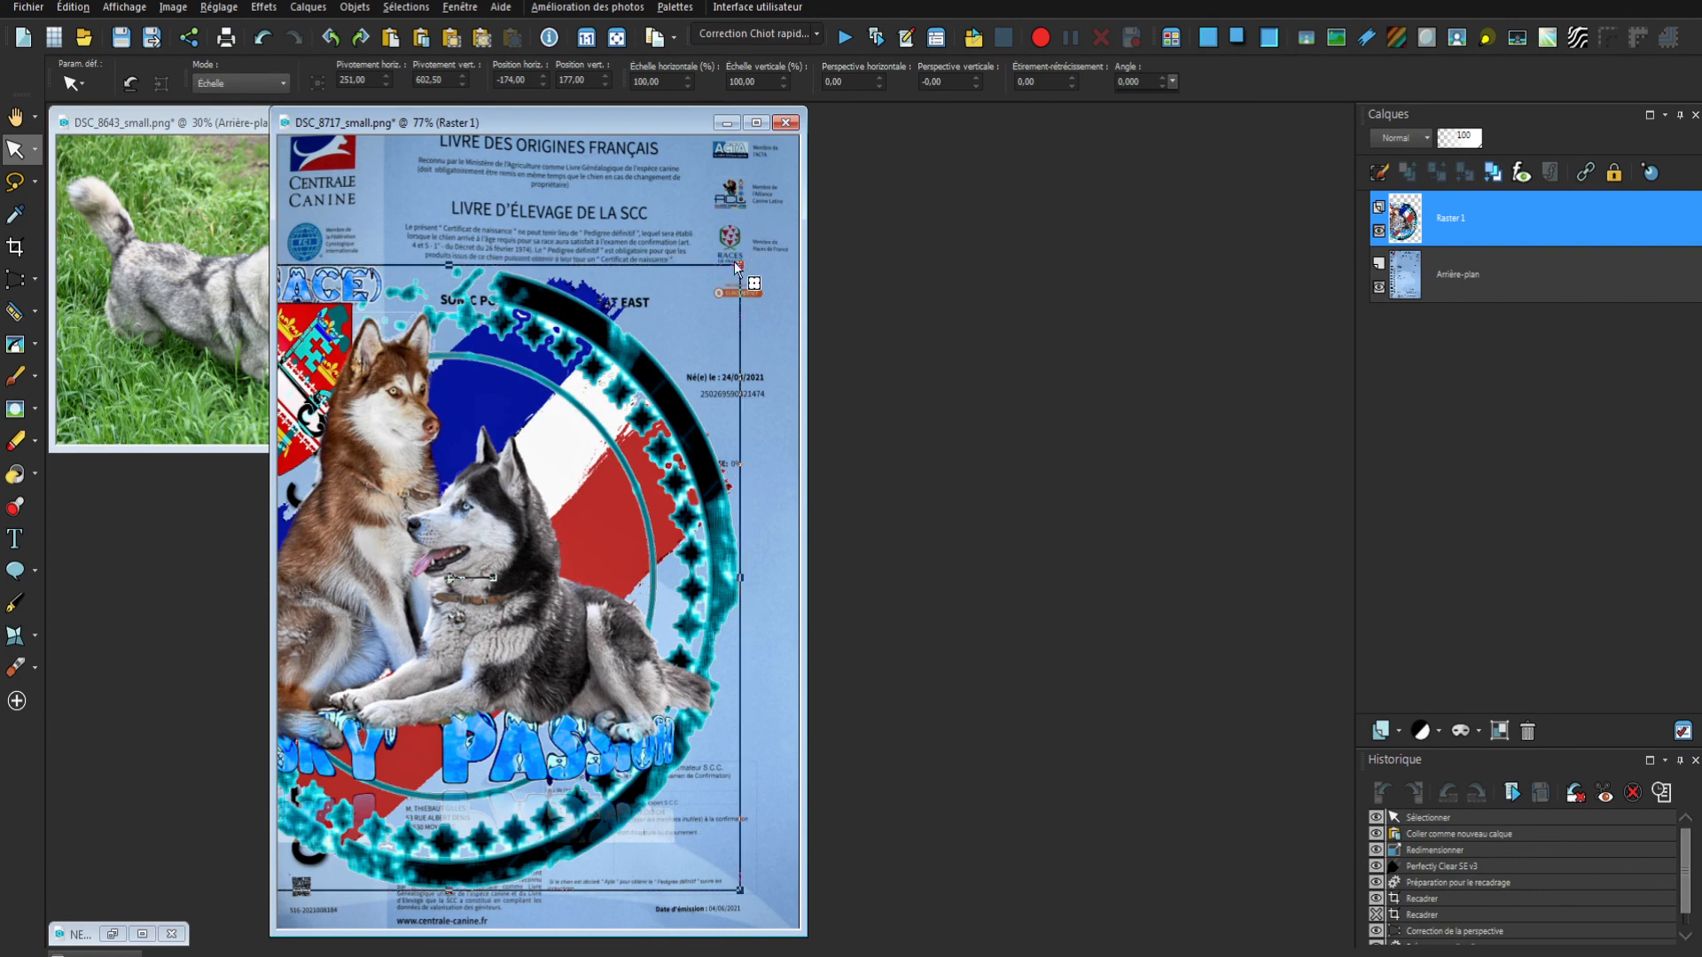
drag(738, 266, 483, 543)
drag(322, 719, 614, 594)
drag(775, 418, 594, 613)
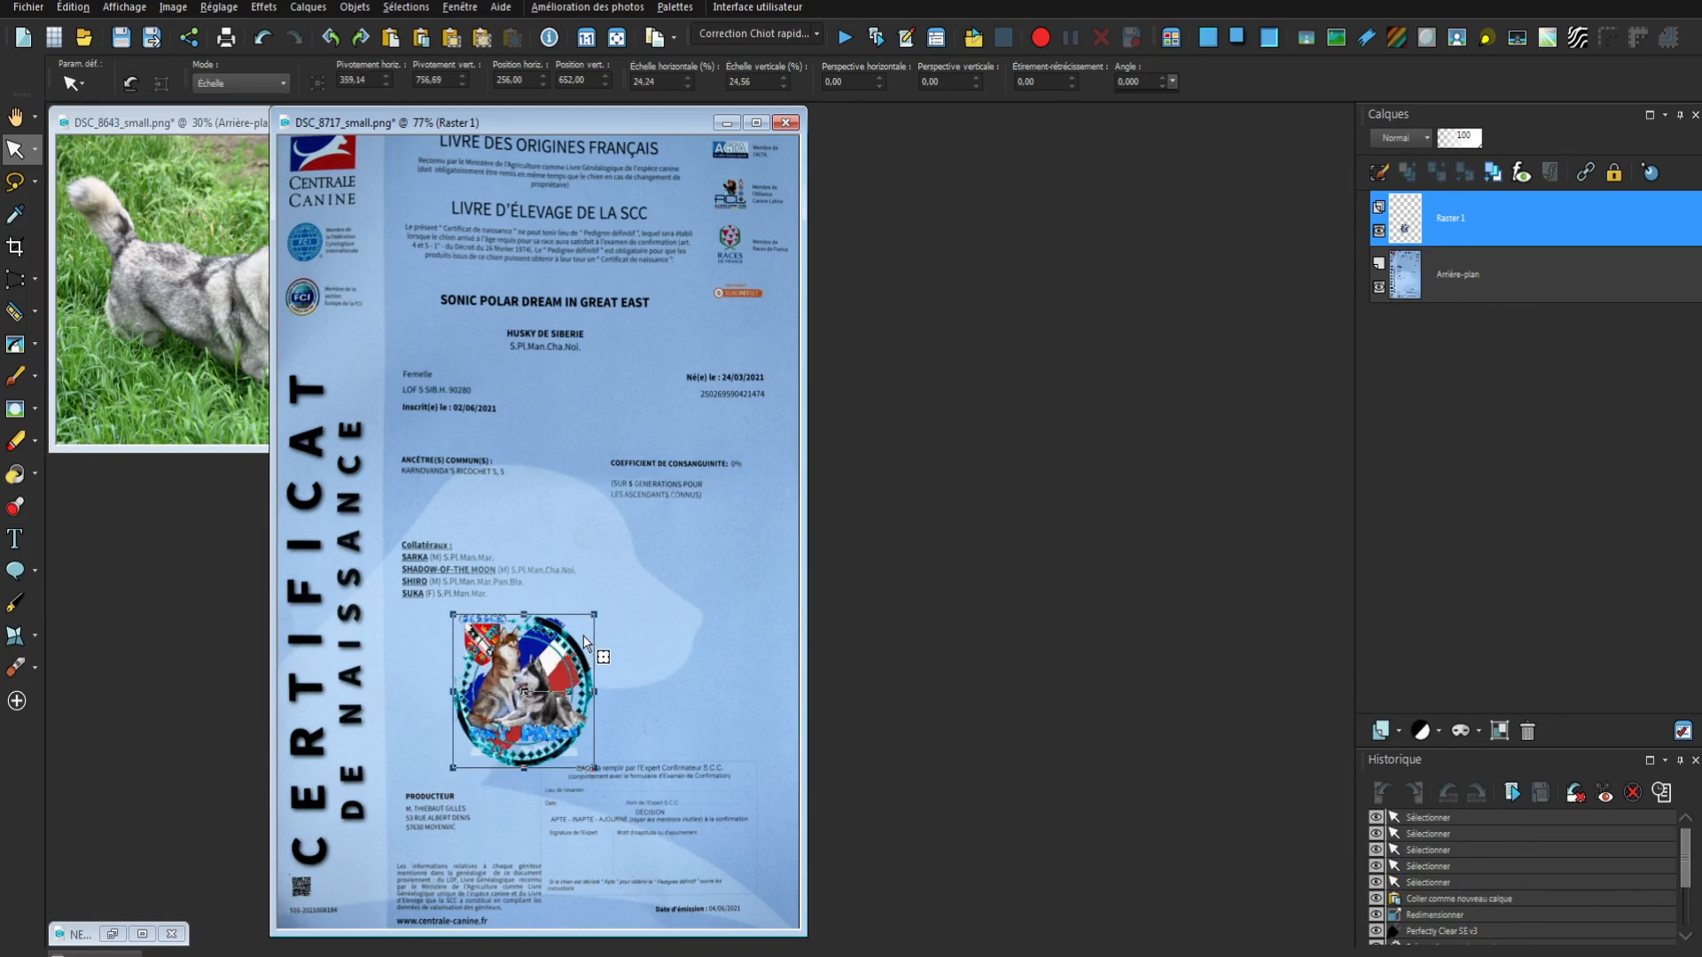
drag(519, 691, 725, 829)
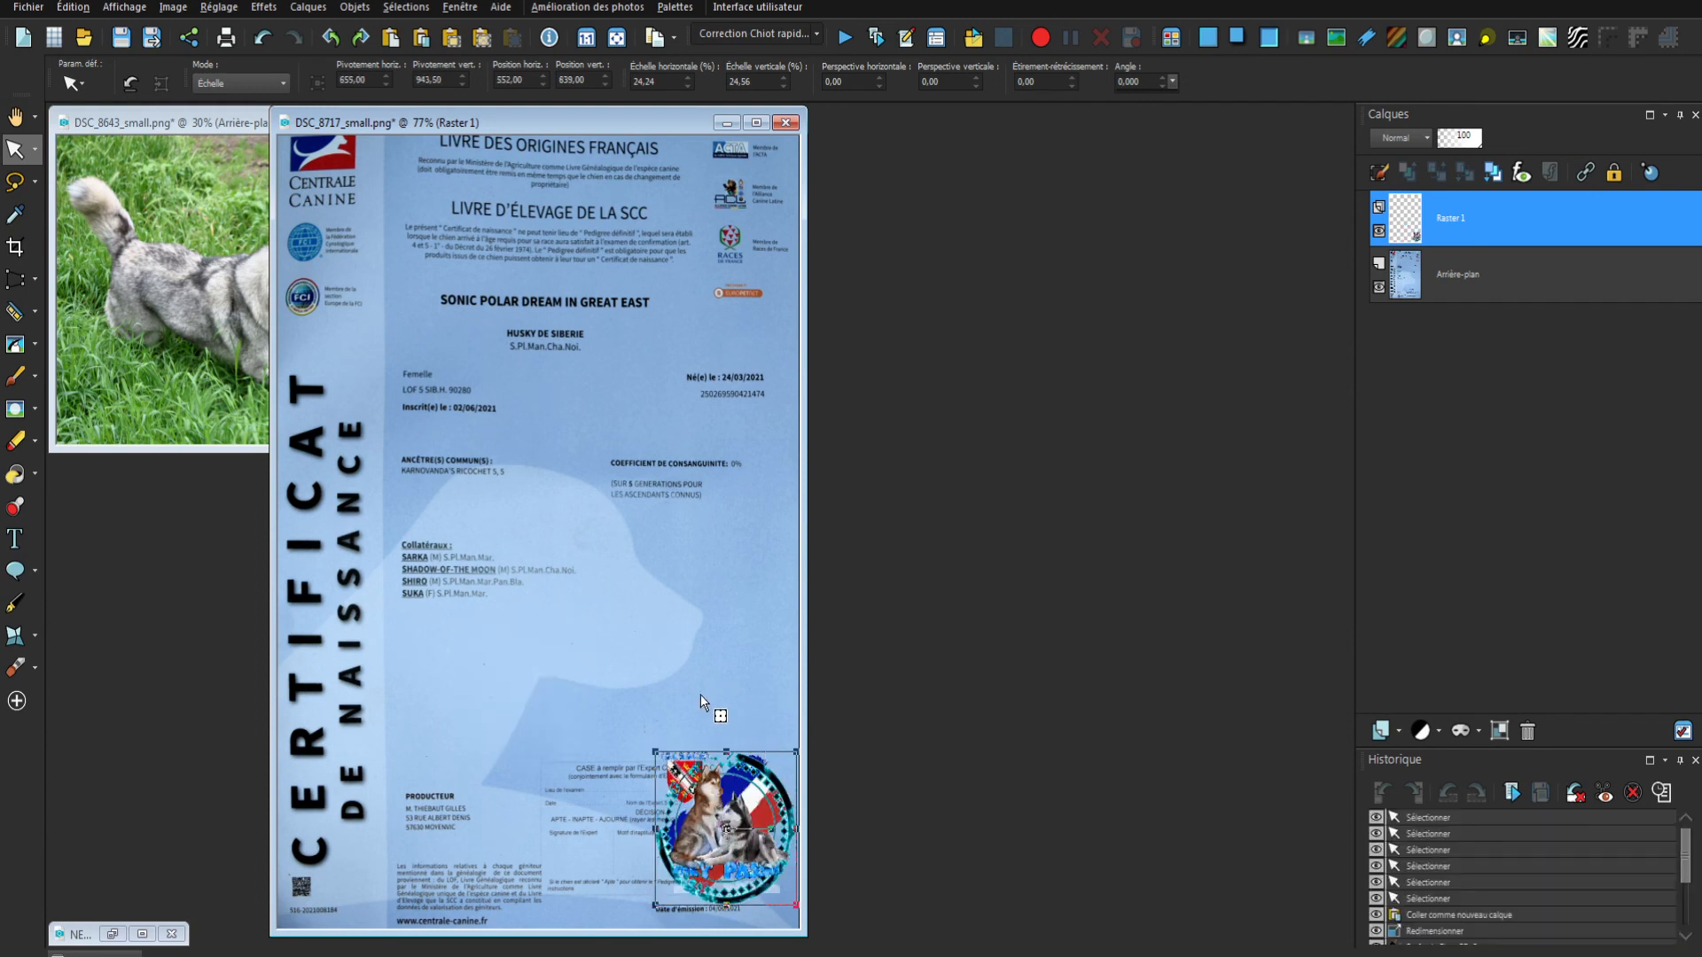
- Save the stamped certificate as DSC_8717_small facebook.png, accepting the merged image
key(F12)
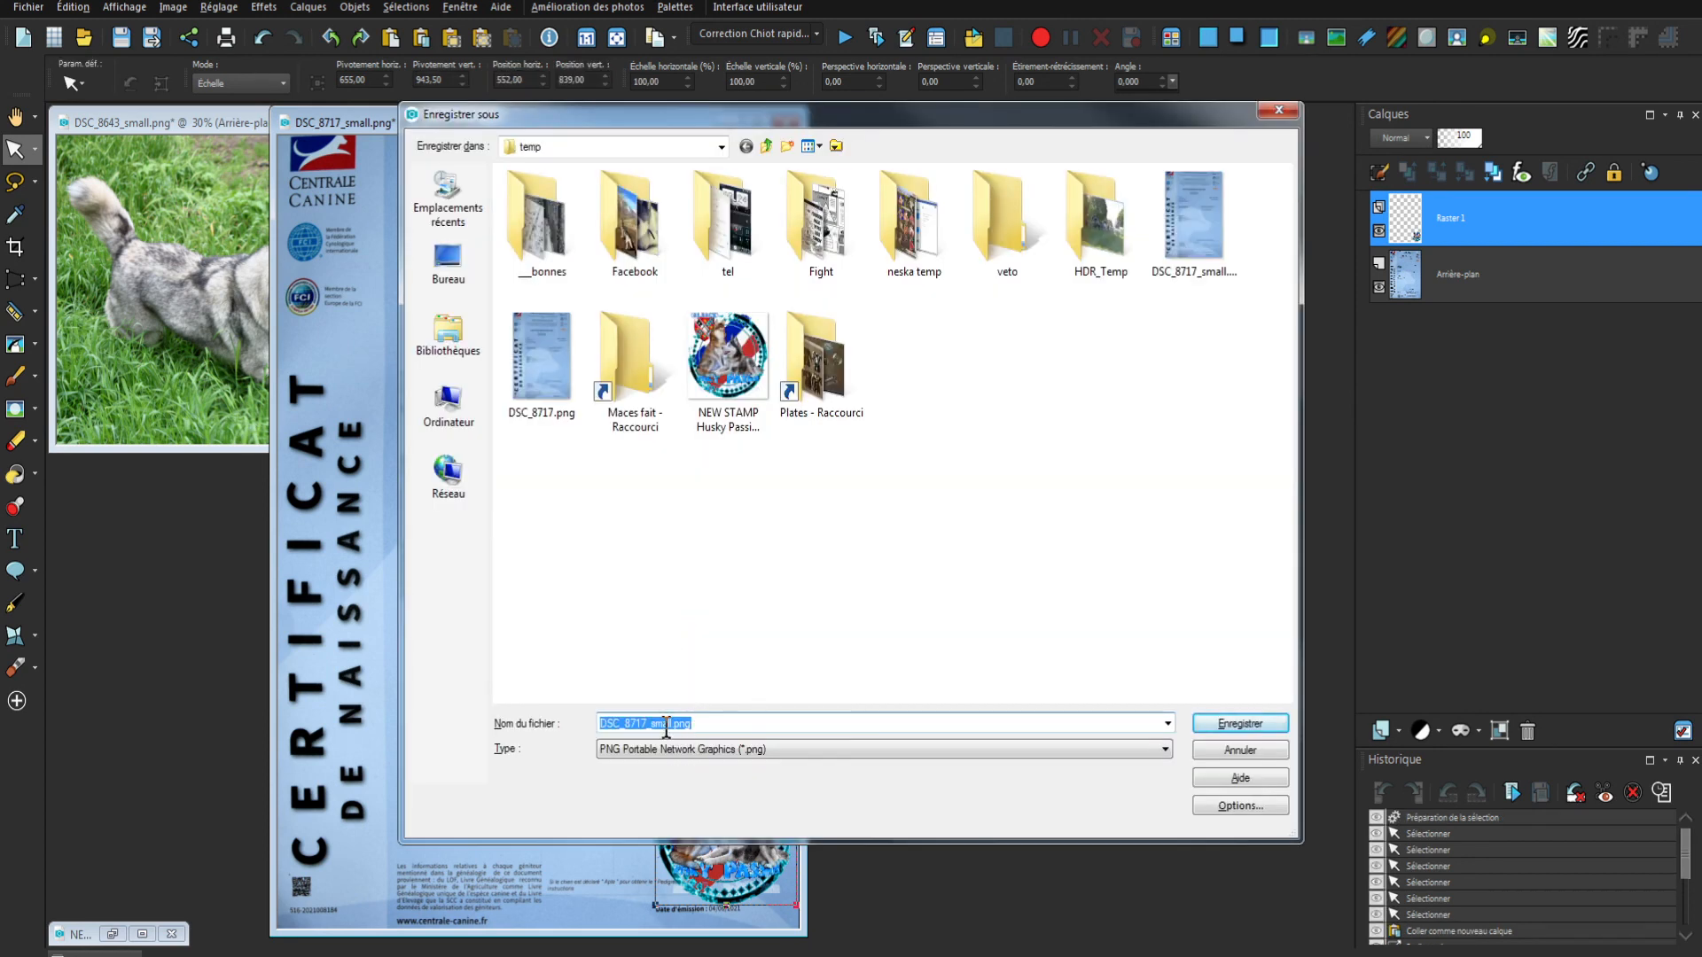
click(667, 725)
text(facebook)
key(Return)
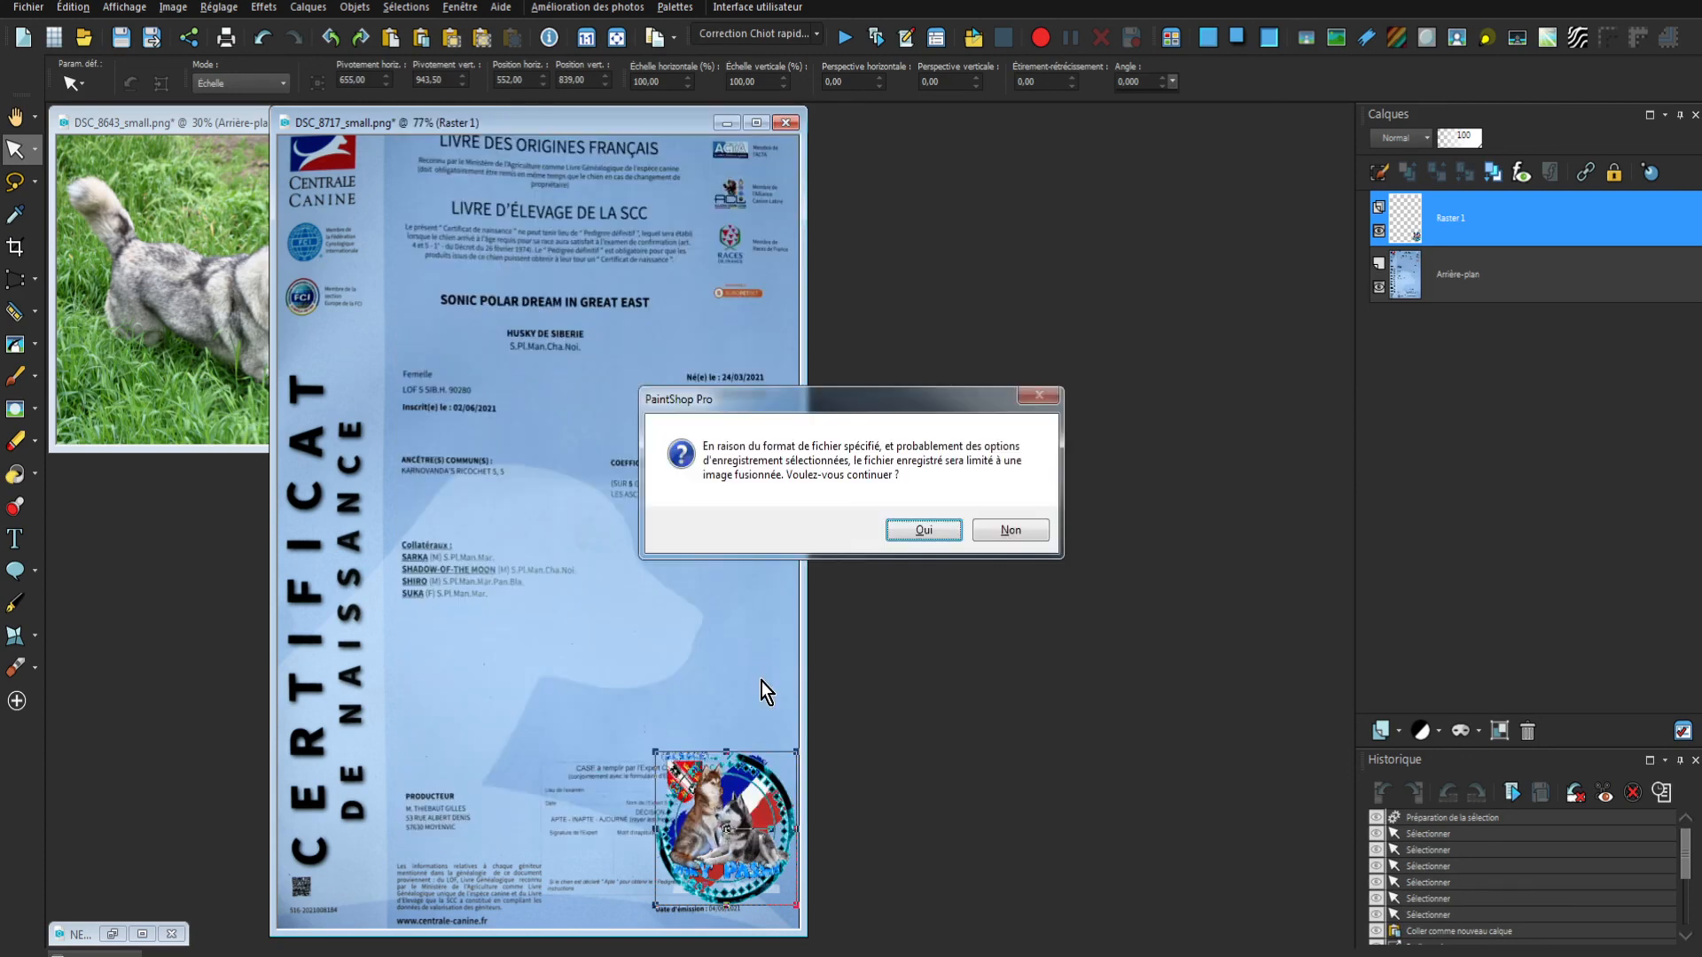
click(922, 531)
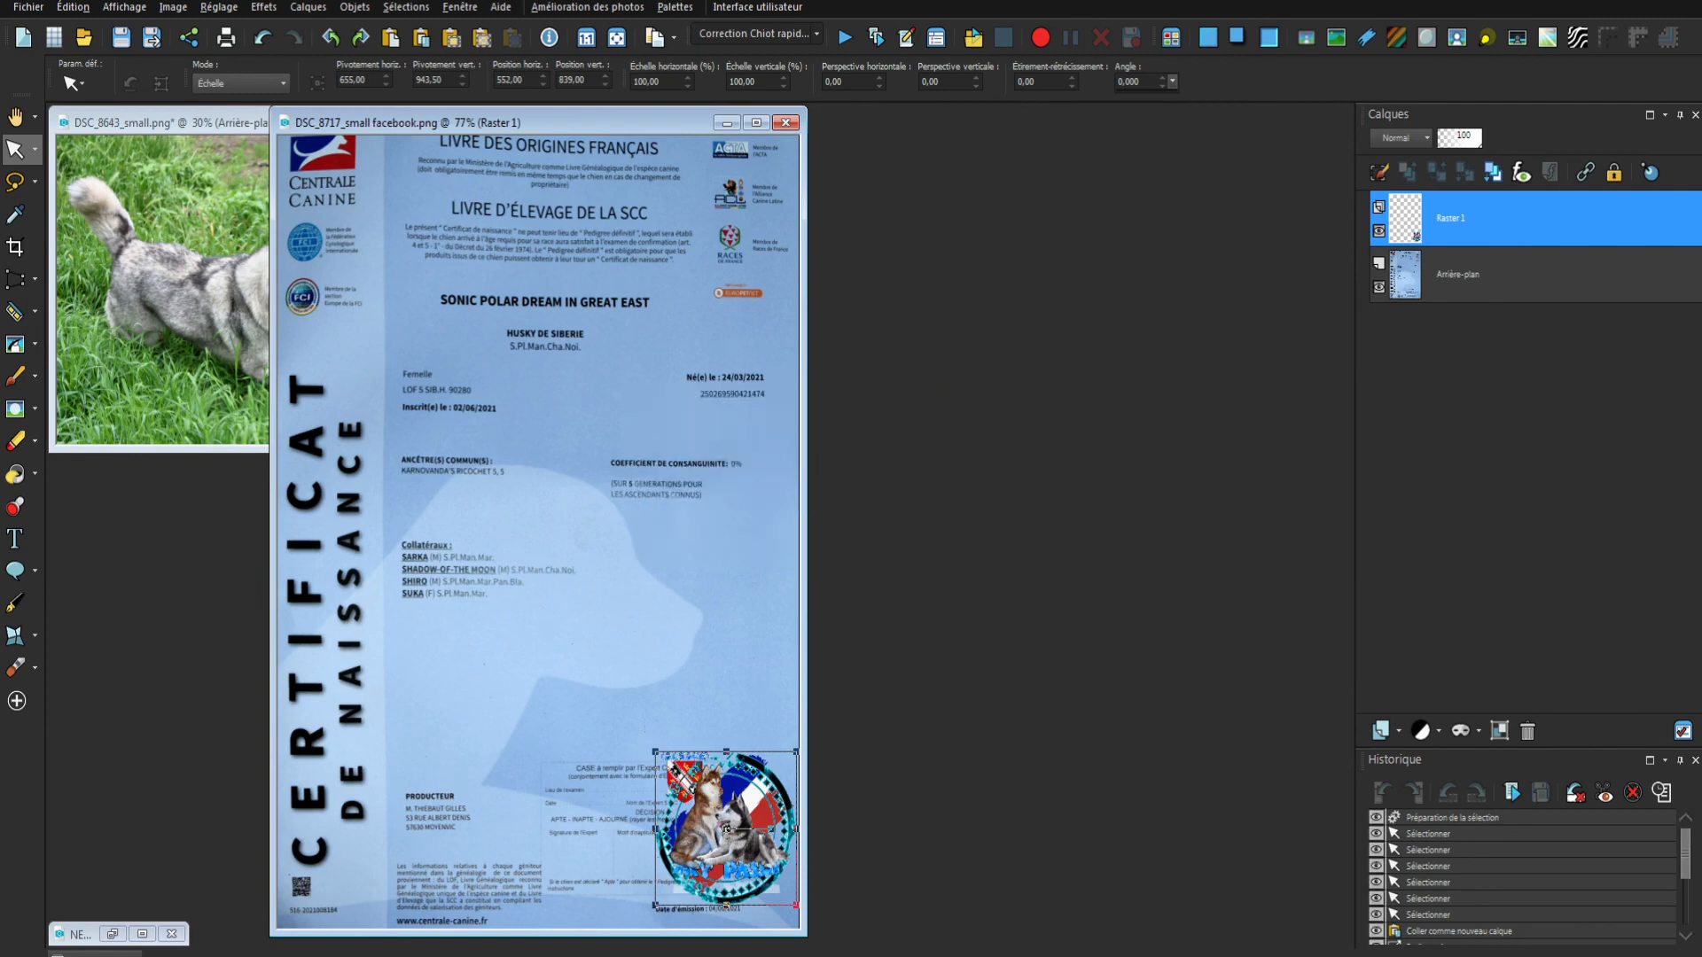